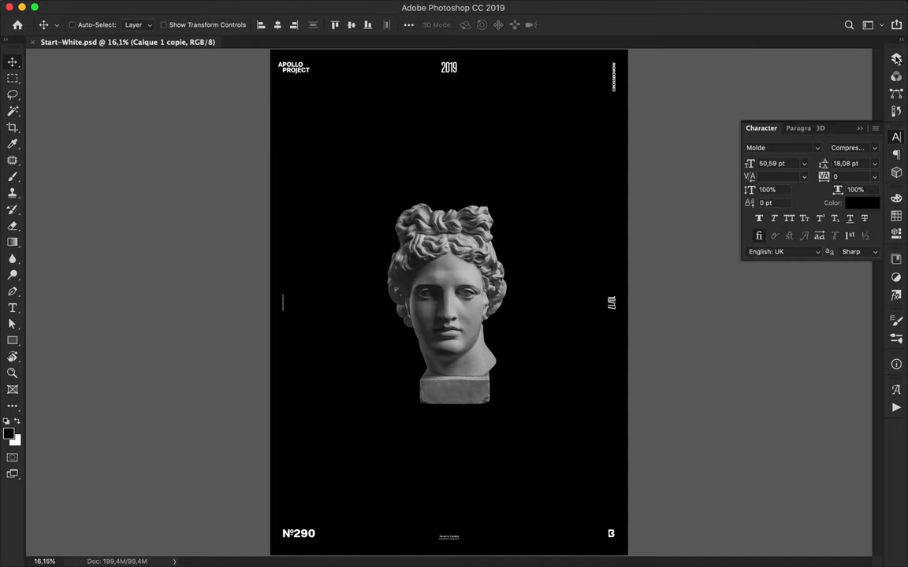
- Move Calque 1 copie out of Groupe 1 and collapse the group
{"action": "left_click", "coordinate": [895, 59]}
{"action": "left_click_drag", "start_coordinate": [798, 271], "coordinate": [788, 450]}
{"action": "left_click", "coordinate": [733, 119]}
- Draw a large freeform shape with the Pen tool and reshape its bottom and top curves
{"action": "key", "text": "p"}
{"action": "left_click", "coordinate": [411, 494]}
{"action": "left_click_drag", "start_coordinate": [379, 494], "coordinate": [370, 495]}
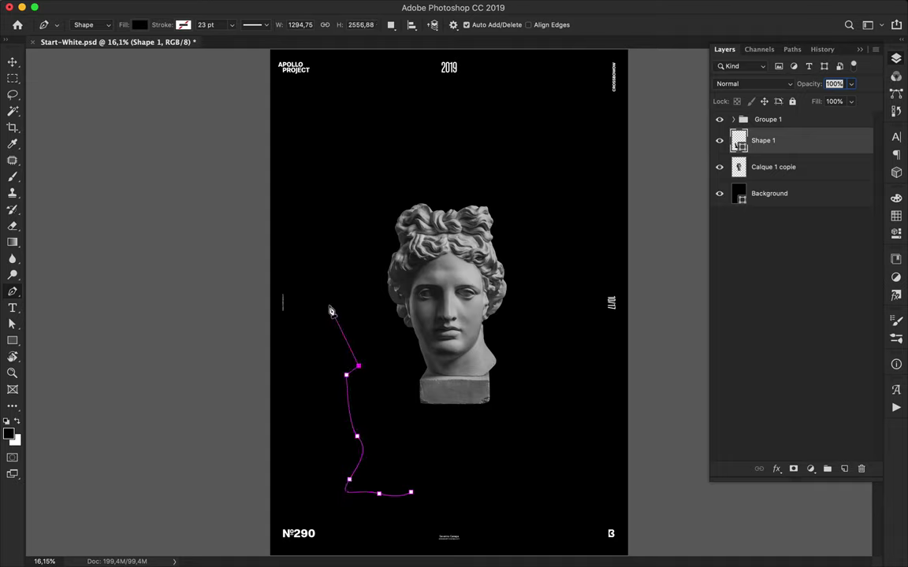
{"action": "left_click_drag", "start_coordinate": [503, 105], "coordinate": [598, 142]}
{"action": "left_click_drag", "start_coordinate": [584, 202], "coordinate": [635, 171]}
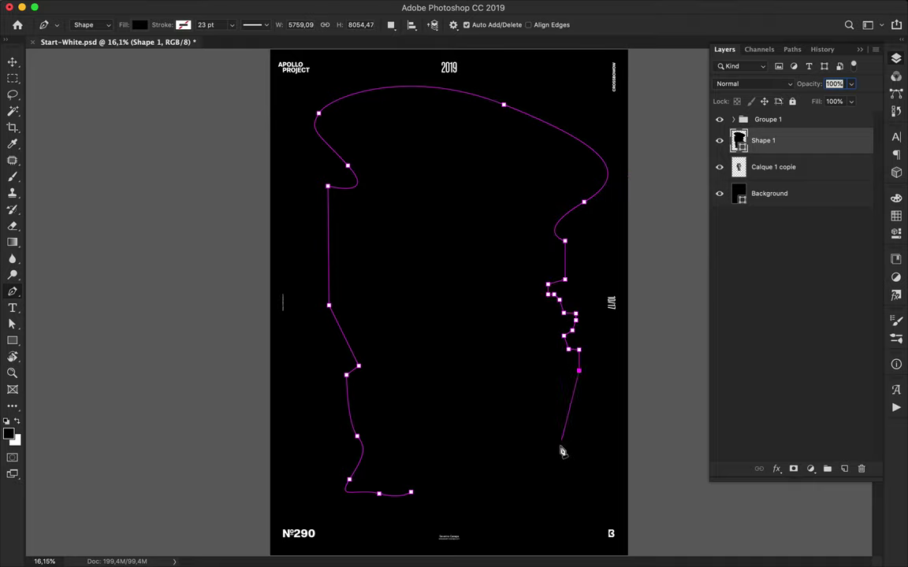
{"action": "left_click_drag", "start_coordinate": [506, 516], "coordinate": [462, 494]}
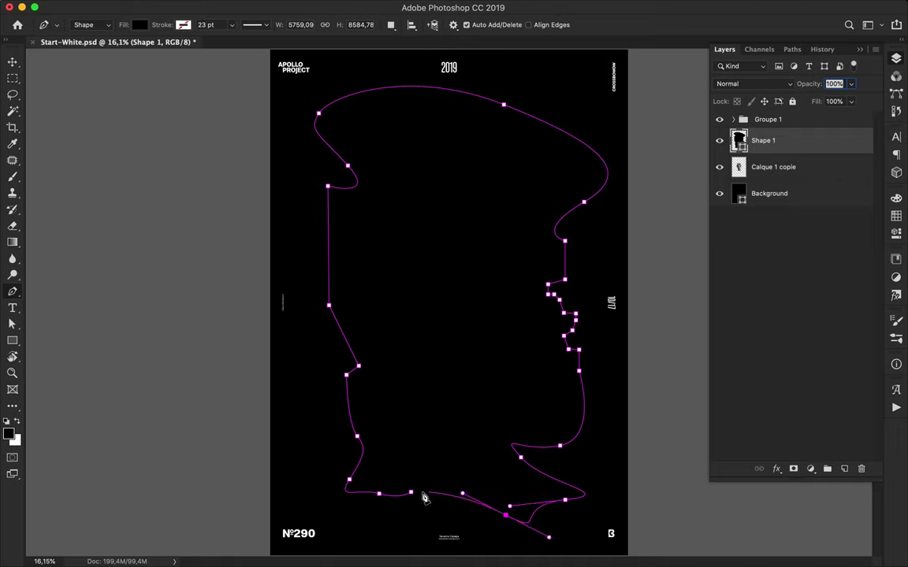
{"action": "key", "text": "a"}
{"action": "left_click_drag", "start_coordinate": [523, 460], "coordinate": [593, 471]}
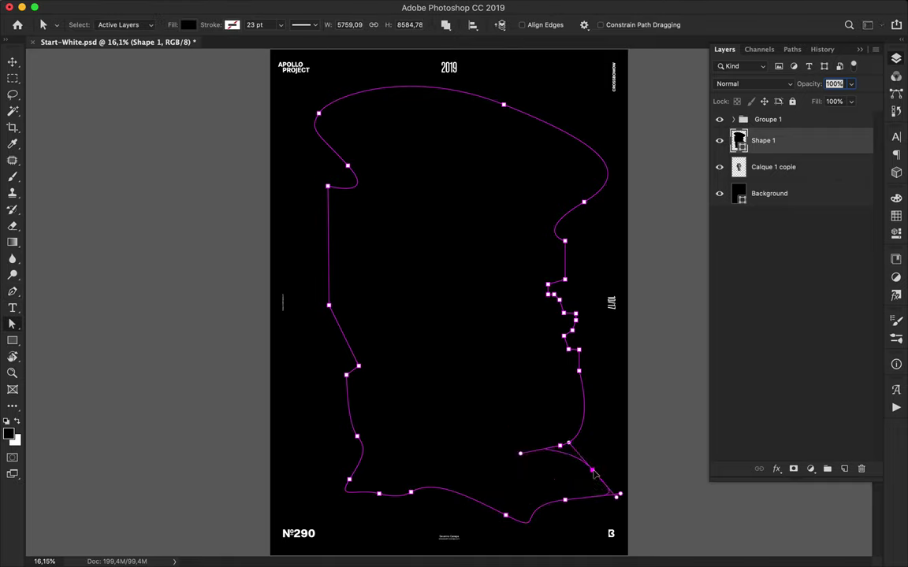
{"action": "left_click_drag", "start_coordinate": [416, 94], "coordinate": [419, 140]}
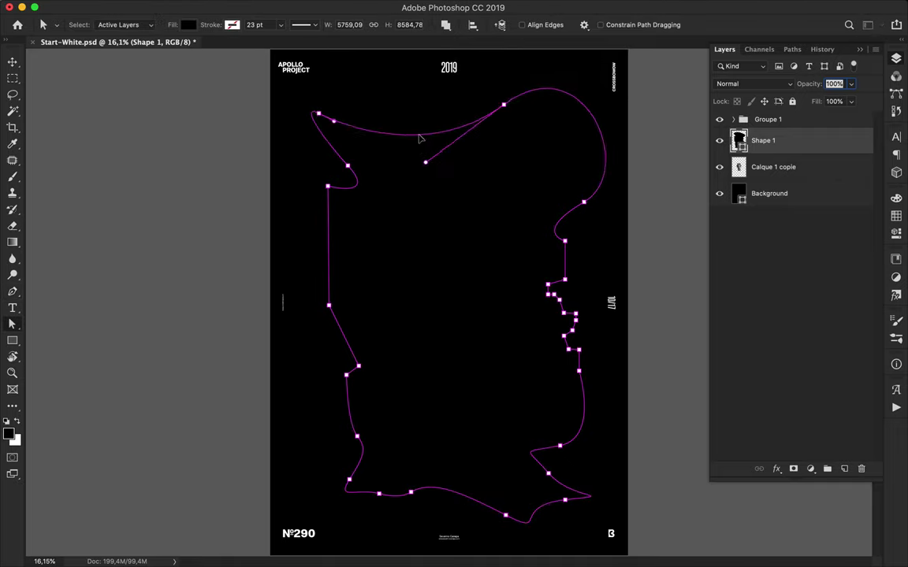
- Fill the shape grey, place it below the bust layer, and nudge it left
{"action": "left_click", "coordinate": [187, 24]}
{"action": "left_click", "coordinate": [167, 92]}
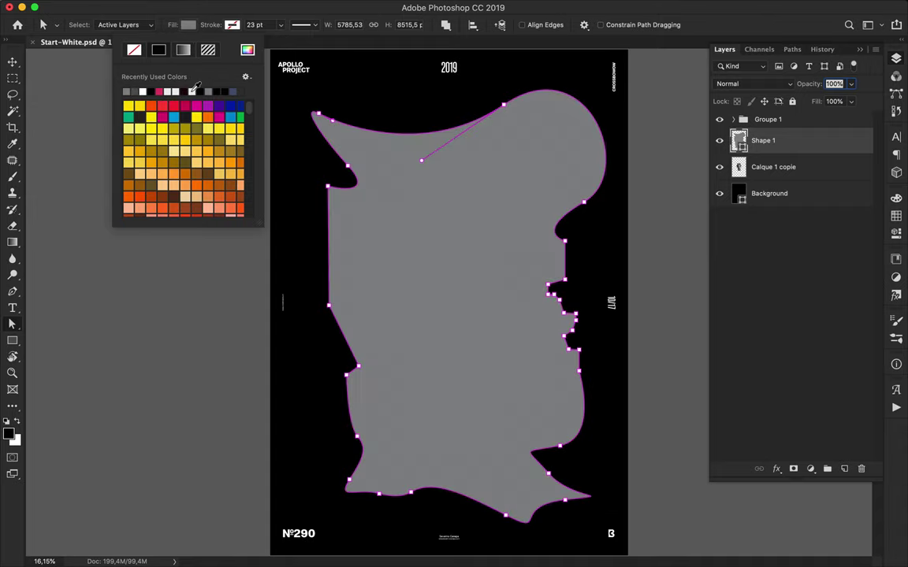
{"action": "key", "text": "Escape"}
{"action": "key", "text": "v"}
{"action": "left_click_drag", "start_coordinate": [762, 141], "coordinate": [800, 180]}
{"action": "left_click_drag", "start_coordinate": [529, 203], "coordinate": [478, 189]}
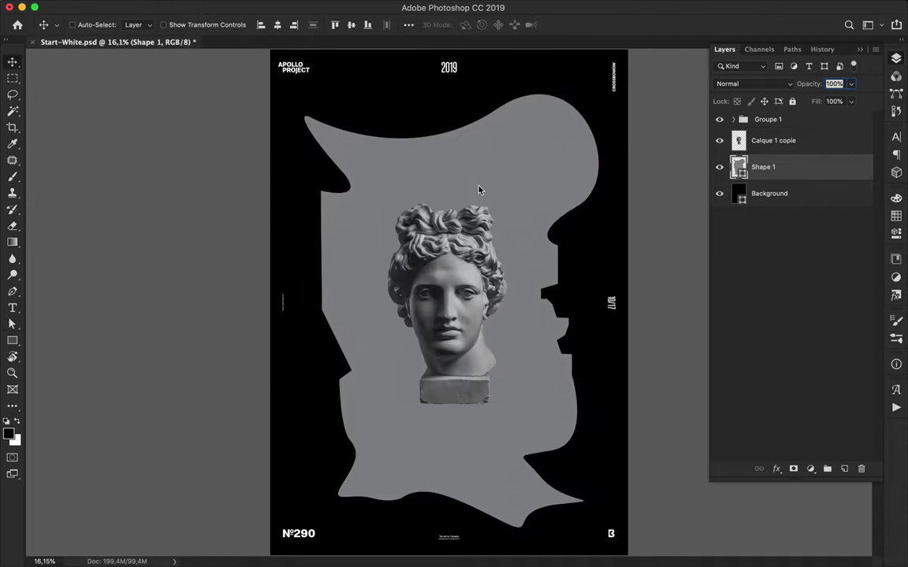
- Draw a circle with the Ellipse tool over the upper left of the head
{"action": "left_click", "coordinate": [11, 242]}
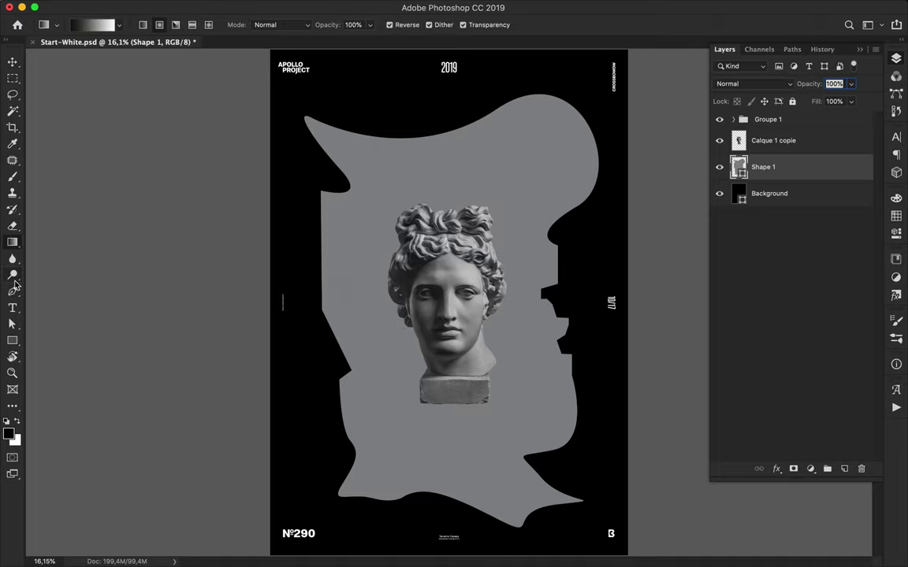
{"action": "left_click", "coordinate": [12, 341]}
{"action": "left_click", "coordinate": [124, 337]}
{"action": "left_click_drag", "start_coordinate": [393, 225], "coordinate": [473, 305]}
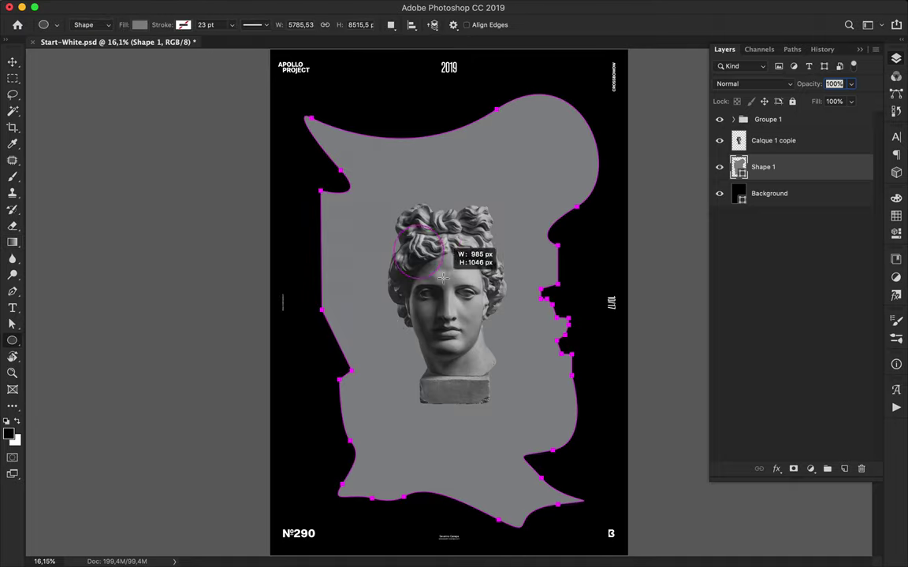
- Give the circle a gradient fill with a bright blue left stop
{"action": "left_click", "coordinate": [139, 25]}
{"action": "left_click", "coordinate": [134, 50]}
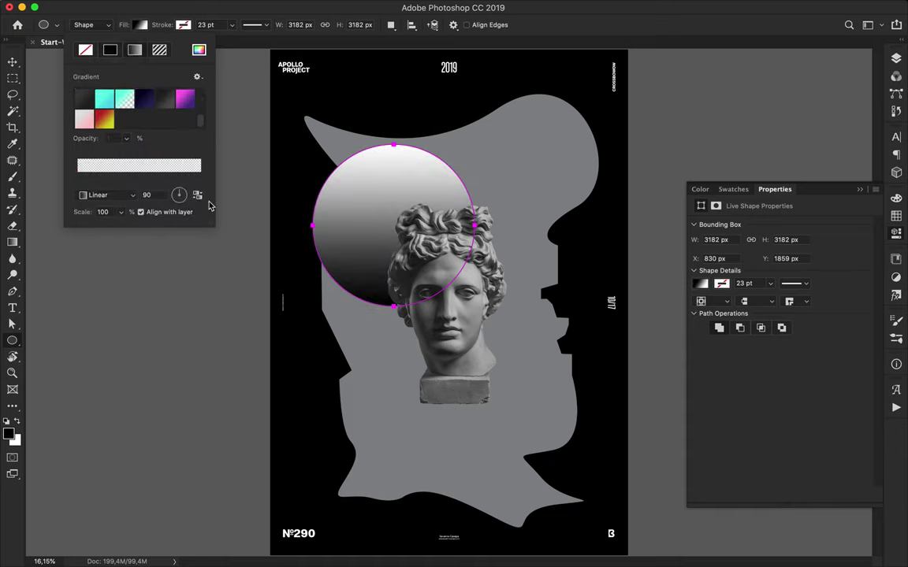
{"action": "left_click_drag", "start_coordinate": [222, 229], "coordinate": [241, 327]}
{"action": "left_click", "coordinate": [183, 162]}
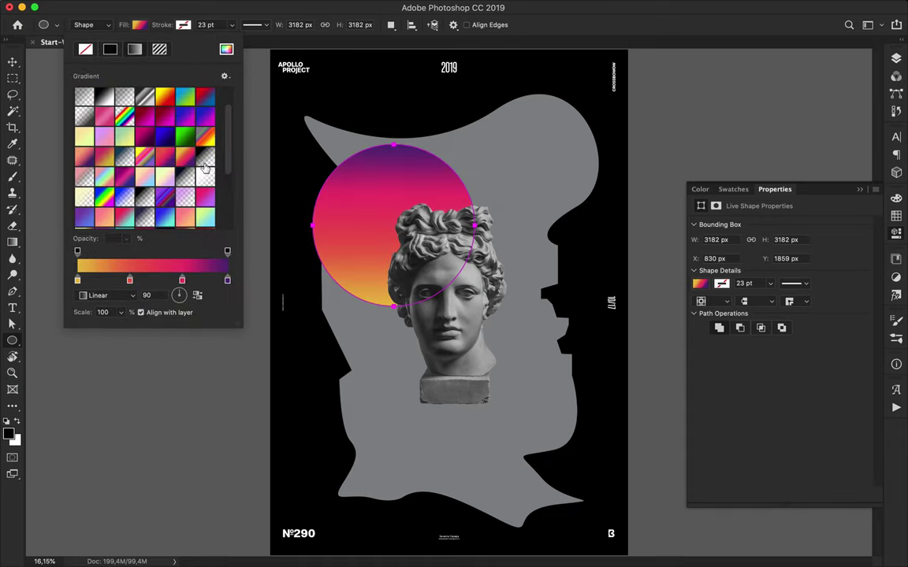
{"action": "double_click", "coordinate": [77, 280]}
{"action": "left_click", "coordinate": [505, 213]}
{"action": "mouse_move", "coordinate": [446, 173]}
{"action": "left_mouse_down"}
{"action": "mouse_move", "coordinate": [464, 165]}
{"action": "mouse_move", "coordinate": [509, 290]}
{"action": "left_mouse_up"}
{"action": "left_click", "coordinate": [153, 280]}
- Set the middle gradient stop to yellow-green and the right stop to bright green
{"action": "double_click", "coordinate": [153, 281]}
{"action": "left_click", "coordinate": [622, 154]}
{"action": "double_click", "coordinate": [226, 279]}
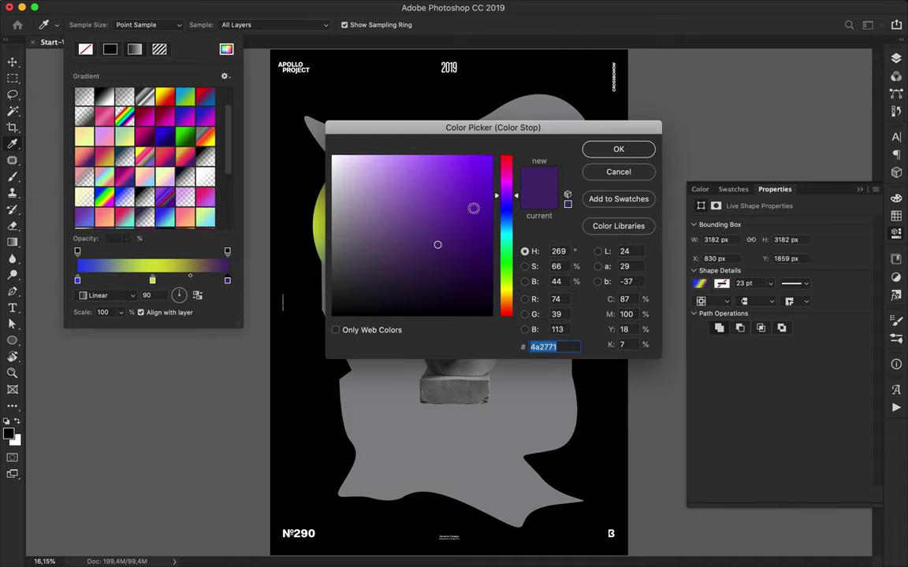
{"action": "left_click_drag", "start_coordinate": [508, 197], "coordinate": [513, 259]}
{"action": "left_click", "coordinate": [470, 176]}
{"action": "left_click", "coordinate": [618, 149]}
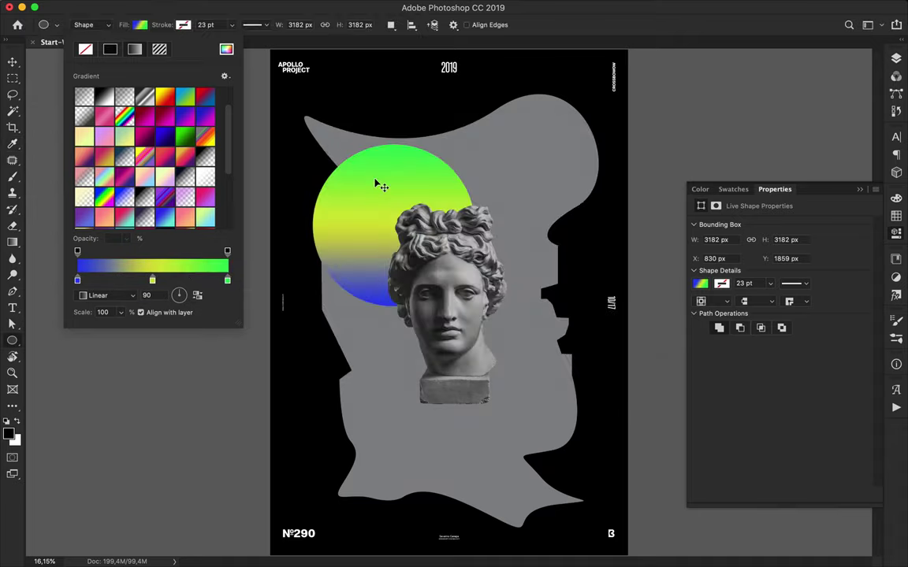
{"action": "key", "text": "Escape"}
- Move the circle up and left, and lighten the left gradient stop to cyan-blue
{"action": "key", "text": "v"}
{"action": "left_click_drag", "start_coordinate": [394, 213], "coordinate": [370, 171]}
{"action": "key", "text": "a"}
{"action": "left_click", "coordinate": [188, 24]}
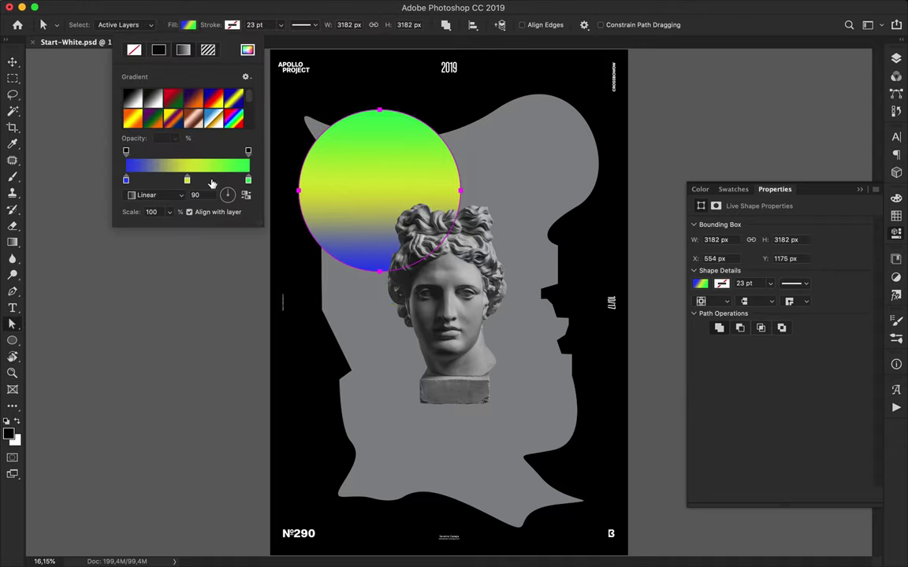
{"action": "double_click", "coordinate": [125, 180]}
{"action": "left_click", "coordinate": [619, 149]}
{"action": "double_click", "coordinate": [126, 180]}
{"action": "left_click", "coordinate": [510, 243]}
{"action": "key", "text": "Return"}
- Save the blue-yellow-green gradient as a new preset
{"action": "left_click", "coordinate": [248, 49]}
{"action": "key", "text": "Escape"}
{"action": "left_click", "coordinate": [246, 194]}
{"action": "key", "text": "Return"}
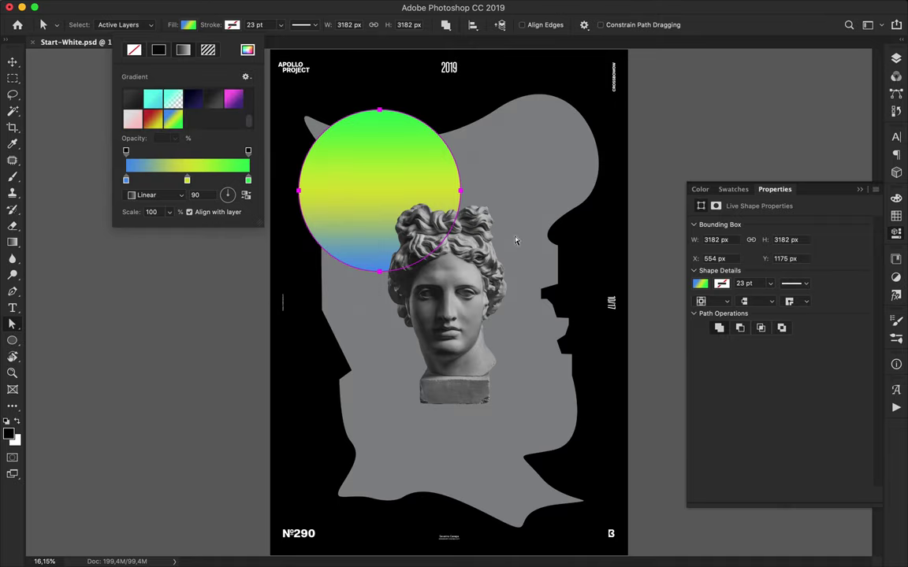
{"action": "key", "text": "v"}
{"action": "key", "text": "F7"}
- Duplicate the Ellipse 1 layer and rotate the copy about 37 degrees
{"action": "right_click", "coordinate": [798, 174]}
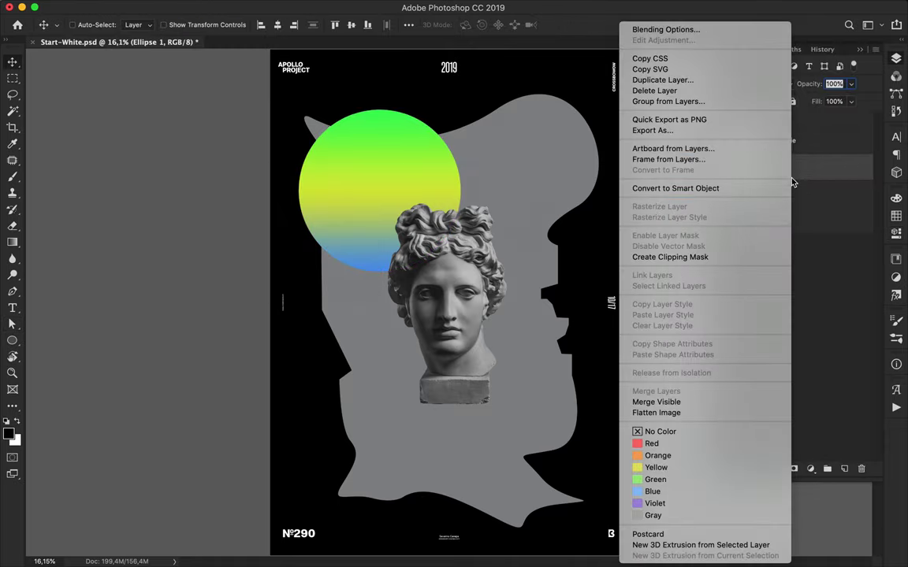
{"action": "left_click", "coordinate": [666, 29]}
{"action": "key", "text": "Escape"}
{"action": "key", "text": "ctrl+j"}
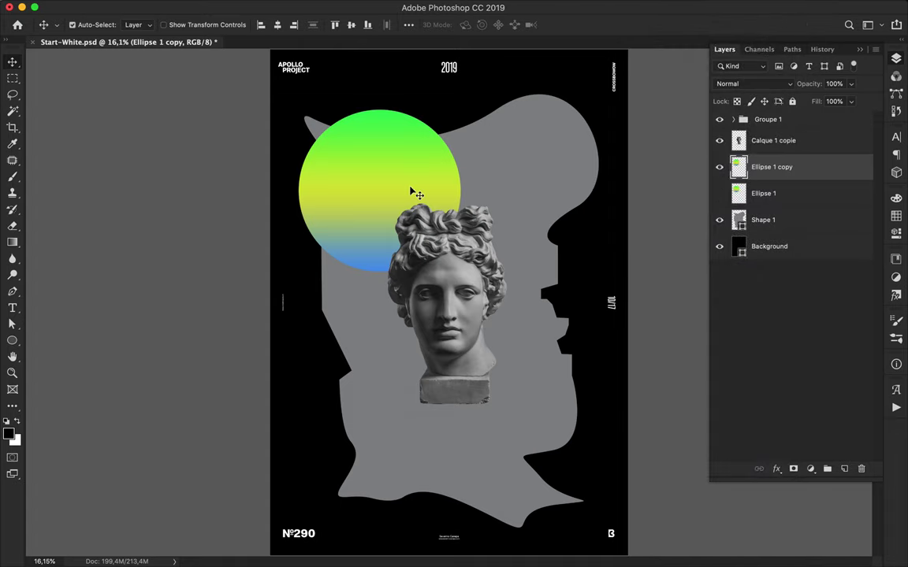
{"action": "key", "text": "ctrl+t"}
{"action": "left_click_drag", "start_coordinate": [295, 107], "coordinate": [364, 74]}
{"action": "key", "text": "Return"}
- Shrink the copied circle and warp it into a curling wing shape
{"action": "key", "text": "ctrl+t"}
{"action": "left_click_drag", "start_coordinate": [461, 272], "coordinate": [428, 238]}
{"action": "key", "text": "Return"}
{"action": "key", "text": "ctrl+t"}
{"action": "right_click", "coordinate": [350, 186]}
{"action": "left_click", "coordinate": [375, 261]}
{"action": "left_click_drag", "start_coordinate": [370, 184], "coordinate": [514, 148]}
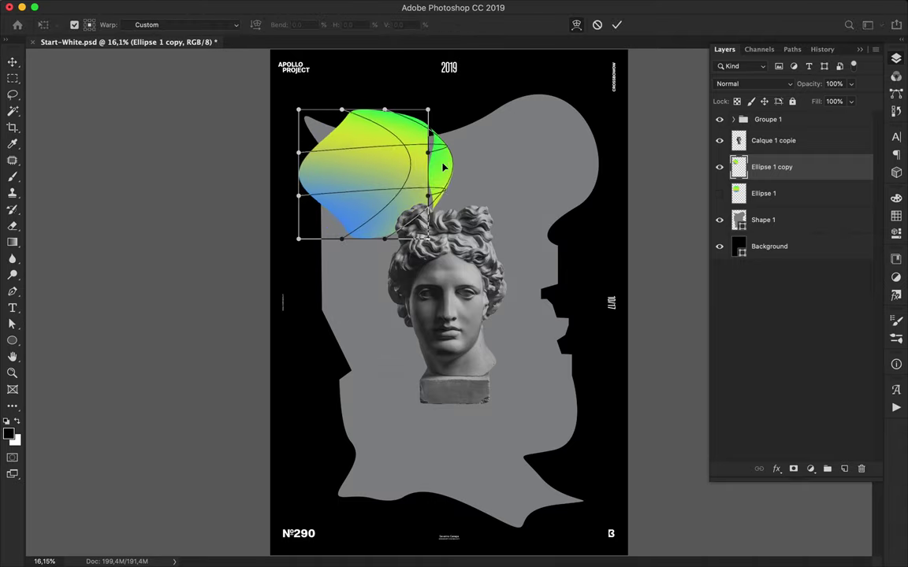
{"action": "left_click_drag", "start_coordinate": [361, 188], "coordinate": [512, 187]}
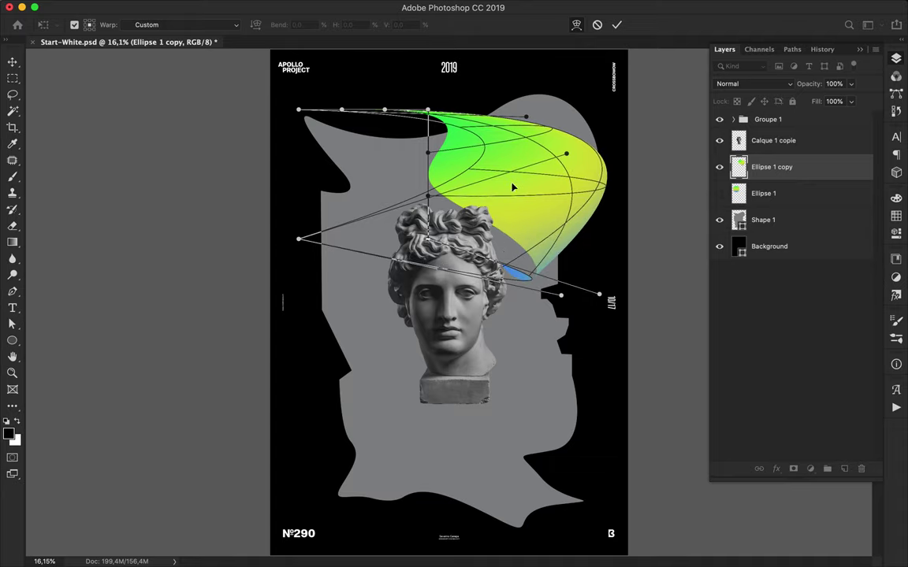
{"action": "key", "text": "Return"}
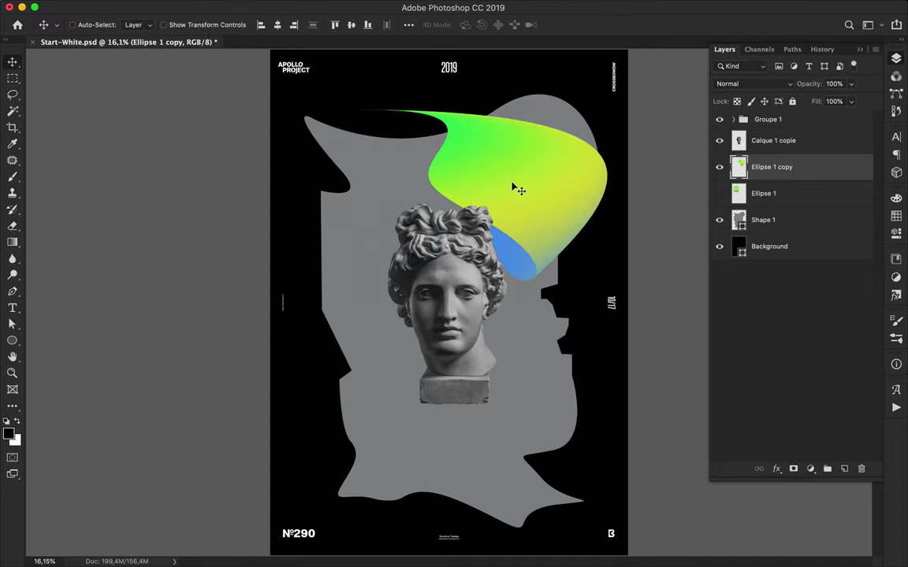
- Rotate the ribbon about -64 degrees, place it at upper left, and layer it above the bust
{"action": "key", "text": "ctrl+t"}
{"action": "left_click_drag", "start_coordinate": [354, 79], "coordinate": [324, 259]}
{"action": "mouse_move", "coordinate": [553, 176]}
{"action": "left_mouse_down"}
{"action": "mouse_move", "coordinate": [454, 163]}
{"action": "mouse_move", "coordinate": [409, 189]}
{"action": "left_mouse_up"}
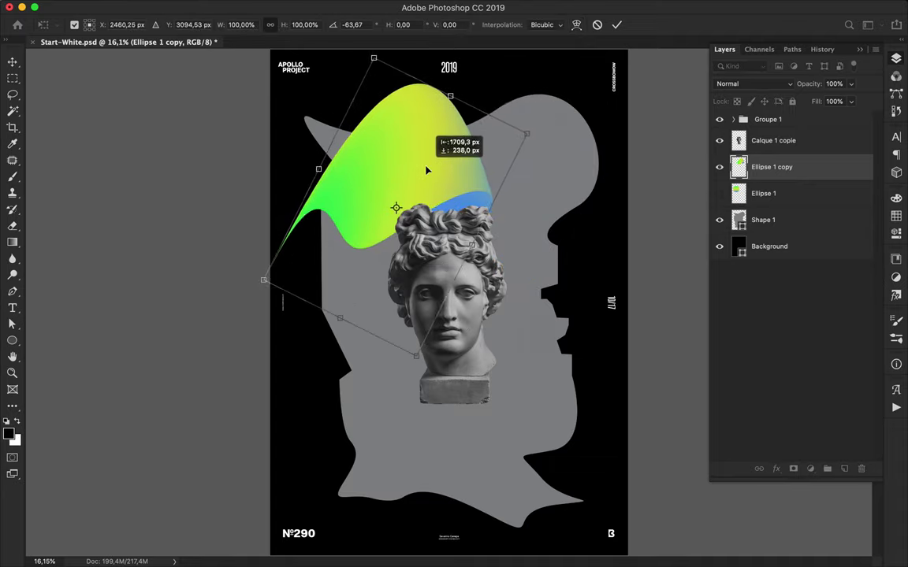
{"action": "left_click_drag", "start_coordinate": [359, 68], "coordinate": [281, 103]}
{"action": "left_click_drag", "start_coordinate": [337, 136], "coordinate": [353, 132]}
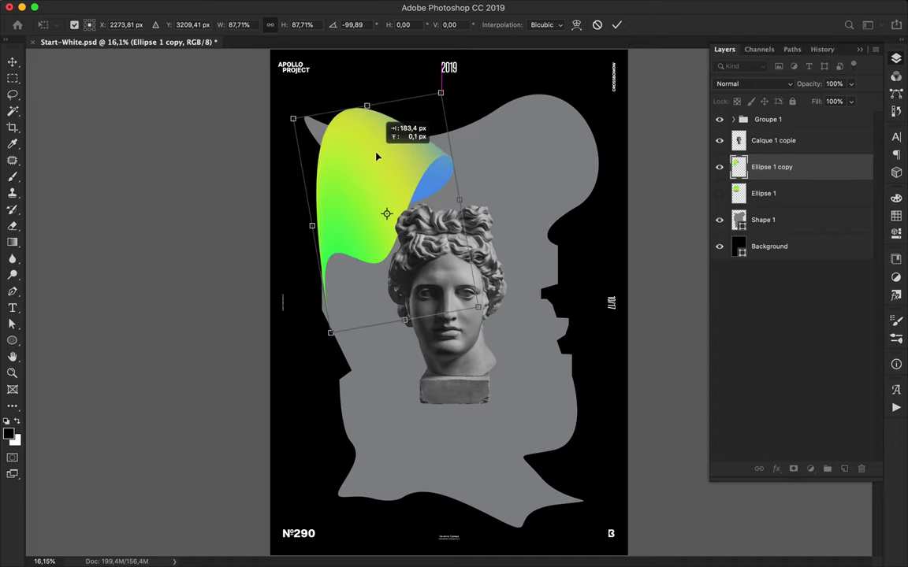
{"action": "key", "text": "Return"}
{"action": "left_click_drag", "start_coordinate": [760, 140], "coordinate": [761, 179]}
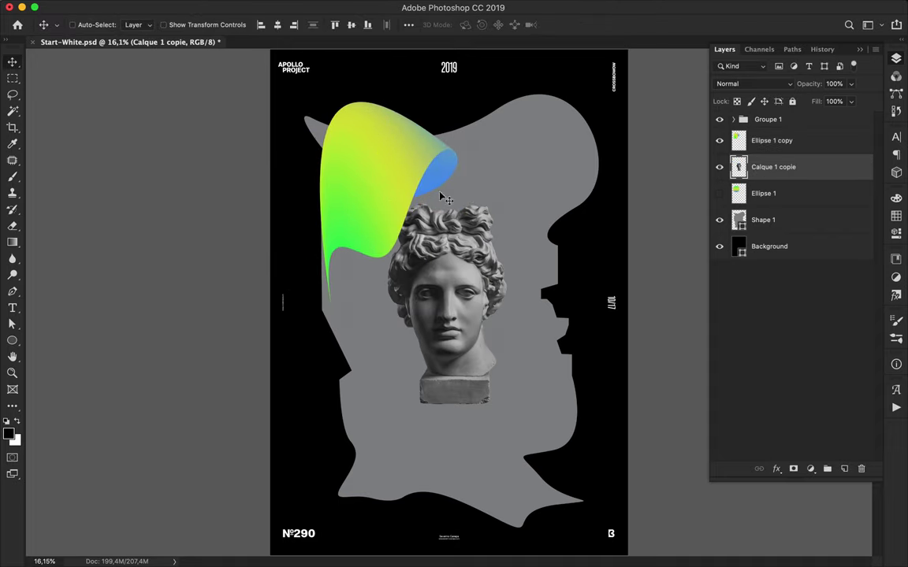
- Draw a tall narrow rectangle bar just right of the bust
{"action": "key", "text": "m"}
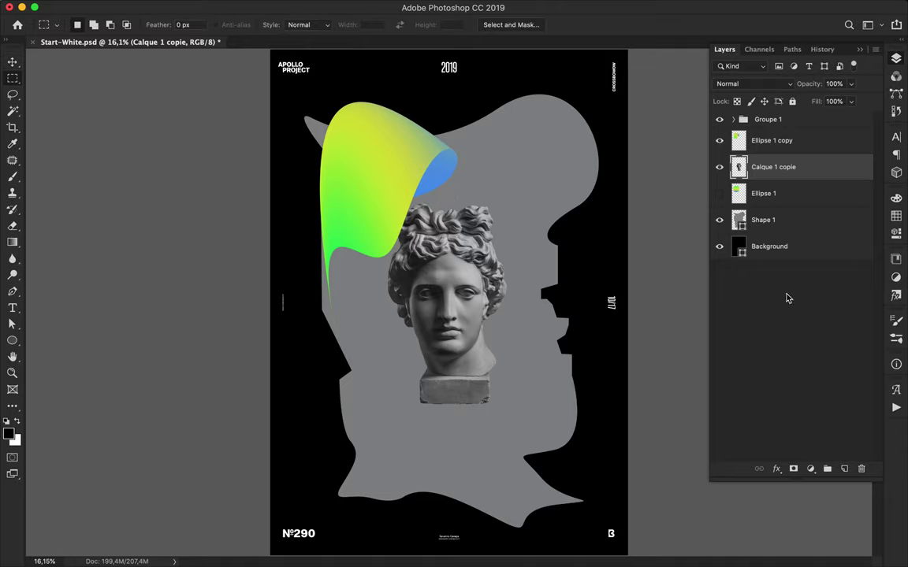
{"action": "left_click", "coordinate": [828, 469]}
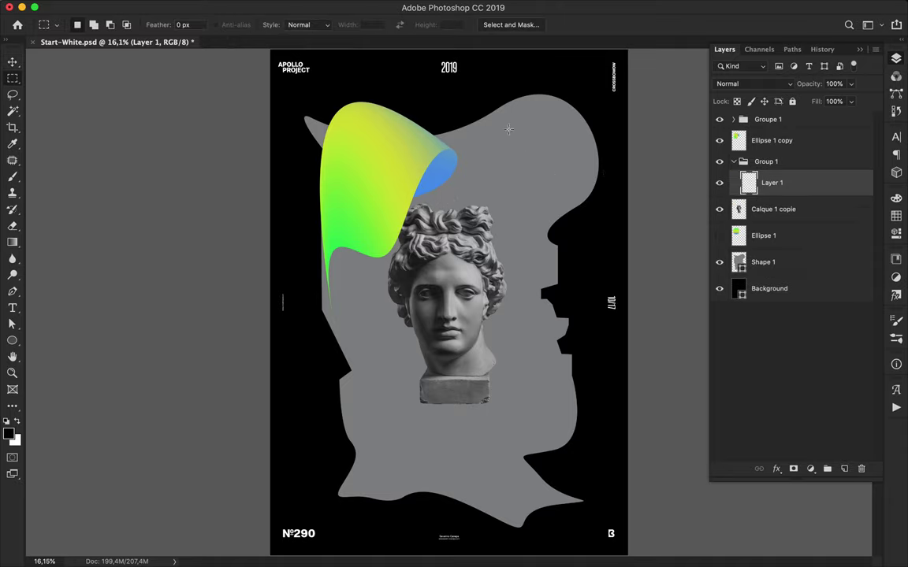
{"action": "left_click_drag", "start_coordinate": [520, 146], "coordinate": [522, 480]}
{"action": "key", "text": "u"}
{"action": "left_click", "coordinate": [510, 174]}
{"action": "key", "text": "Return"}
{"action": "key", "text": "ctrl+z"}
{"action": "right_click", "coordinate": [12, 341]}
{"action": "left_click", "coordinate": [70, 338]}
{"action": "left_click_drag", "start_coordinate": [490, 149], "coordinate": [504, 472]}
{"action": "key", "text": "v"}
{"action": "left_click_drag", "start_coordinate": [512, 415], "coordinate": [523, 410]}
- Fill the bar white and Alt-drag a duplicate beside it
{"action": "key", "text": "a"}
{"action": "left_click", "coordinate": [188, 25]}
{"action": "left_click", "coordinate": [132, 92]}
{"action": "key", "text": "v"}
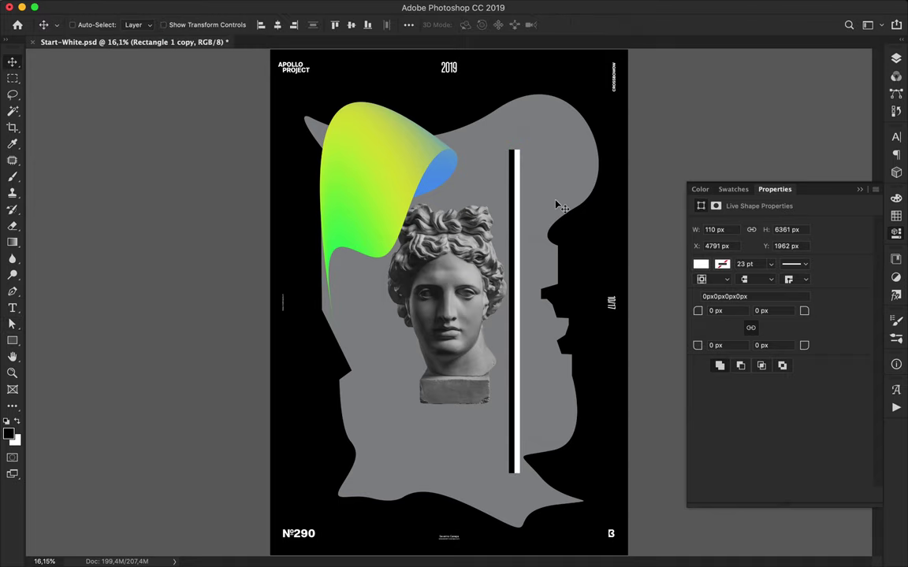
{"action": "left_click_drag", "start_coordinate": [512, 234], "coordinate": [524, 234]}
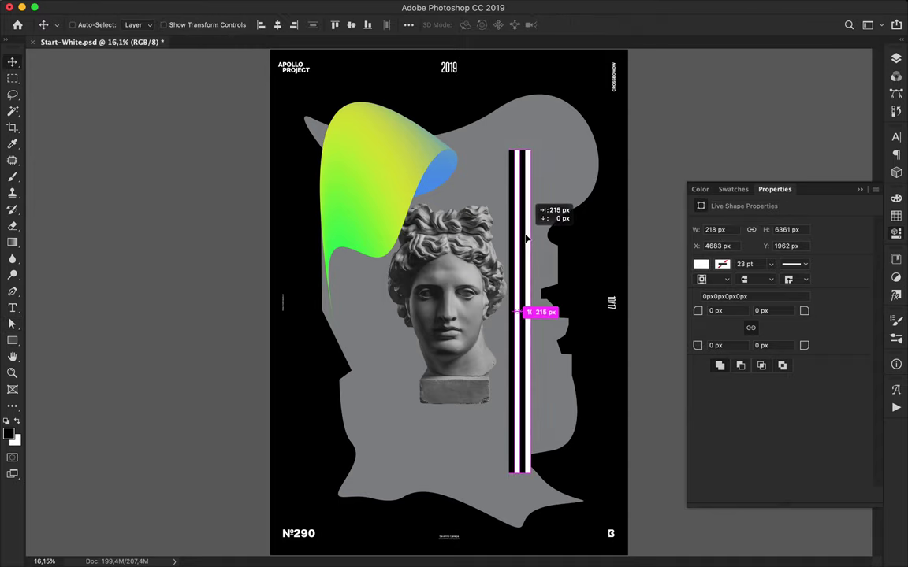
- Select all stripe rectangles and duplicate them further to the right
{"action": "left_click", "coordinate": [896, 59]}
{"action": "left_click", "coordinate": [779, 262], "text": "shift"}
{"action": "left_click_drag", "start_coordinate": [522, 277], "coordinate": [542, 278]}
{"action": "scroll", "coordinate": [542, 279], "scroll_direction": "up", "scroll_amount": 5}
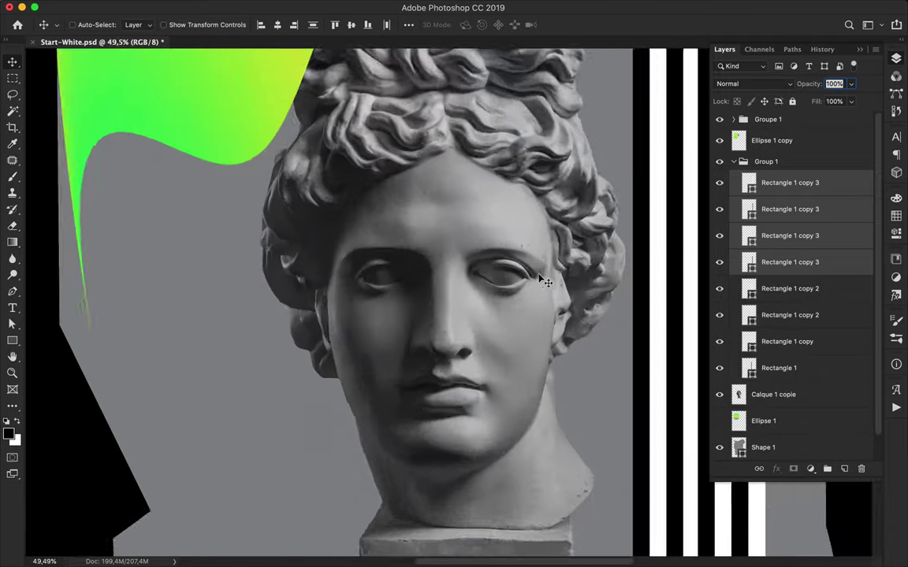
{"action": "left_click_drag", "start_coordinate": [261, 292], "coordinate": [249, 294]}
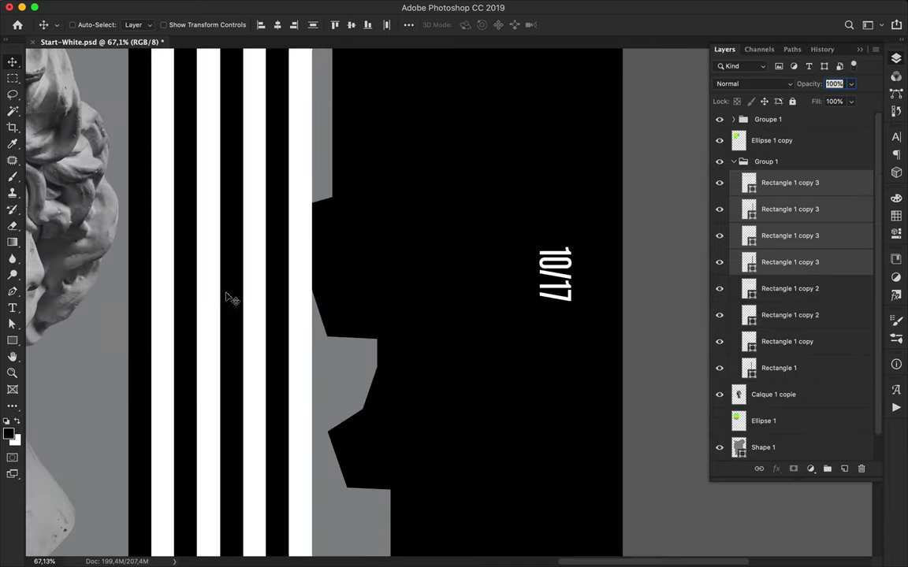
{"action": "scroll", "coordinate": [245, 288], "scroll_direction": "up", "scroll_amount": 4}
{"action": "scroll", "coordinate": [245, 288], "scroll_direction": "down", "scroll_amount": 3}
{"action": "scroll", "coordinate": [248, 289], "scroll_direction": "down", "scroll_amount": 5}
{"action": "scroll", "coordinate": [247, 288], "scroll_direction": "up", "scroll_amount": 2}
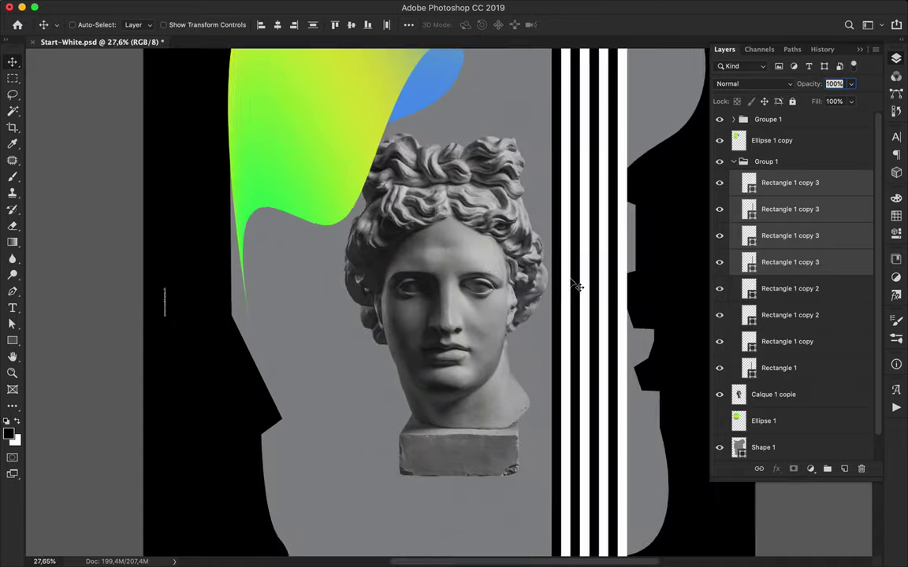
{"action": "left_click", "coordinate": [796, 364]}
{"action": "left_click", "coordinate": [789, 182], "text": "shift"}
{"action": "left_click_drag", "start_coordinate": [464, 324], "coordinate": [544, 323]}
- Duplicate the stripe block leftward, even out the spacing, and group the stripe layers
{"action": "scroll", "coordinate": [543, 324], "scroll_direction": "down", "scroll_amount": 1}
{"action": "scroll", "coordinate": [543, 324], "scroll_direction": "down", "scroll_amount": 1}
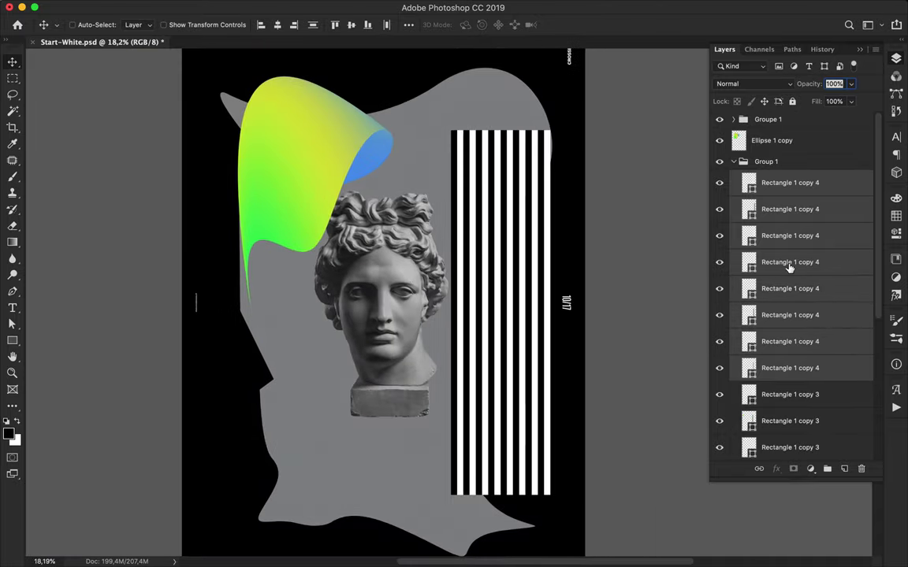
{"action": "scroll", "coordinate": [794, 225], "scroll_direction": "down", "scroll_amount": 4}
{"action": "left_click_drag", "start_coordinate": [483, 360], "coordinate": [453, 351]}
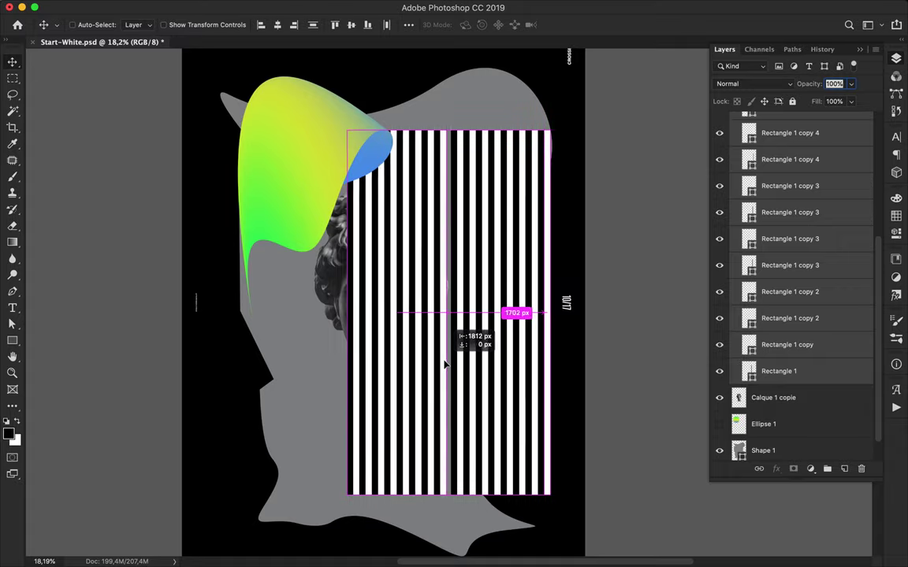
{"action": "scroll", "coordinate": [454, 351], "scroll_direction": "up", "scroll_amount": 10}
{"action": "left_click_drag", "start_coordinate": [447, 348], "coordinate": [436, 350]}
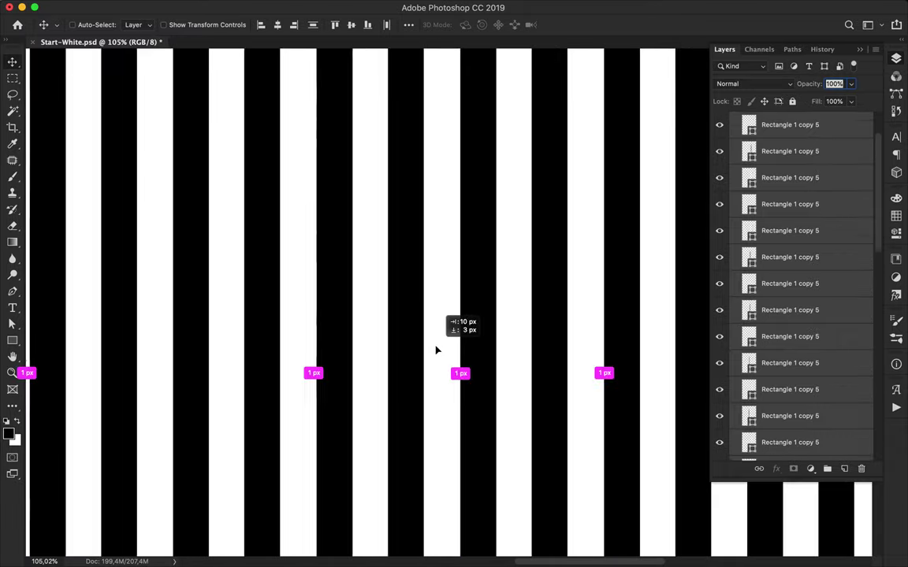
{"action": "left_click_drag", "start_coordinate": [436, 350], "coordinate": [437, 350]}
{"action": "key", "text": "super+0"}
{"action": "key", "text": "super+g"}
- Duplicate the stripes group and select the copy
{"action": "left_click", "coordinate": [794, 165]}
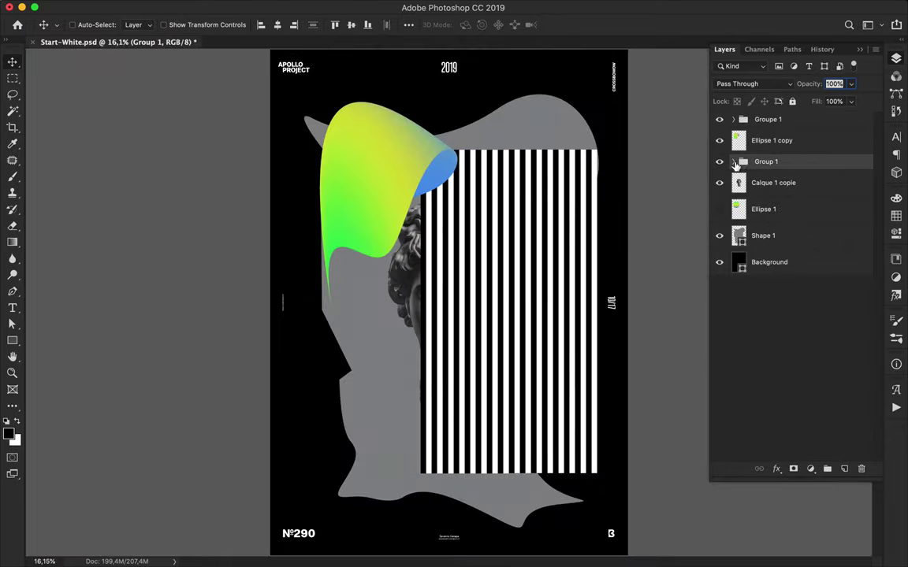
{"action": "left_click_drag", "start_coordinate": [776, 162], "coordinate": [750, 195]}
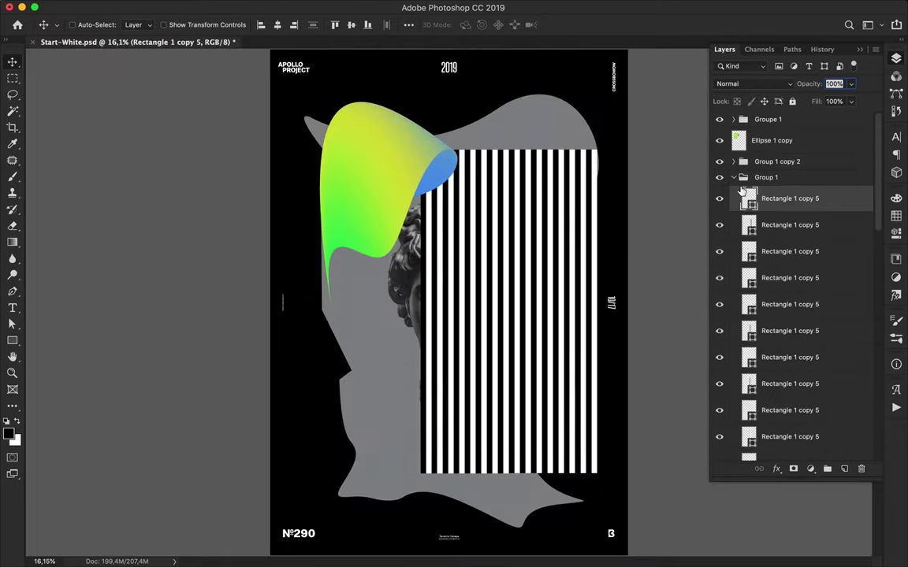
{"action": "left_click", "coordinate": [732, 177]}
{"action": "left_click", "coordinate": [769, 161]}
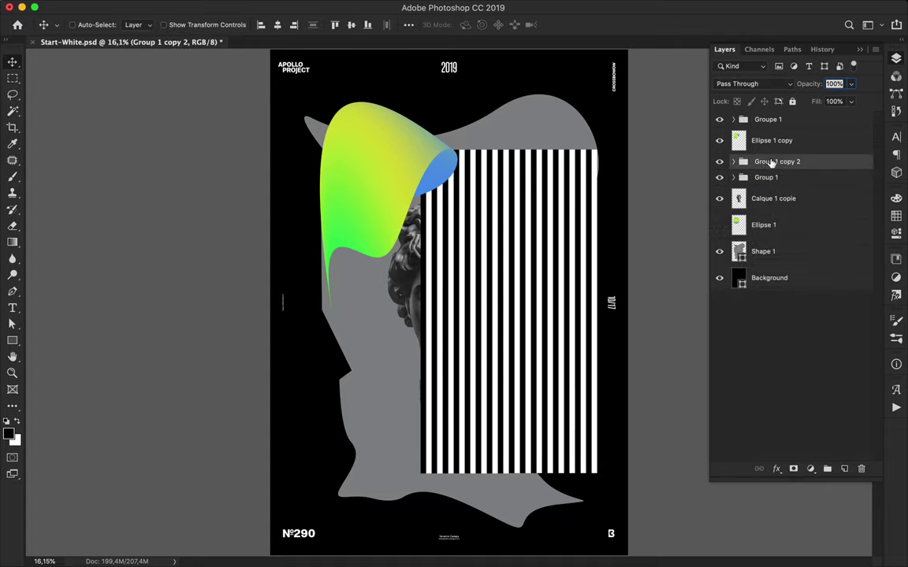
- Convert the copy to a Smart Object and Liquify it into a curling swirl
{"action": "left_click", "coordinate": [310, 6]}
{"action": "left_click", "coordinate": [329, 98]}
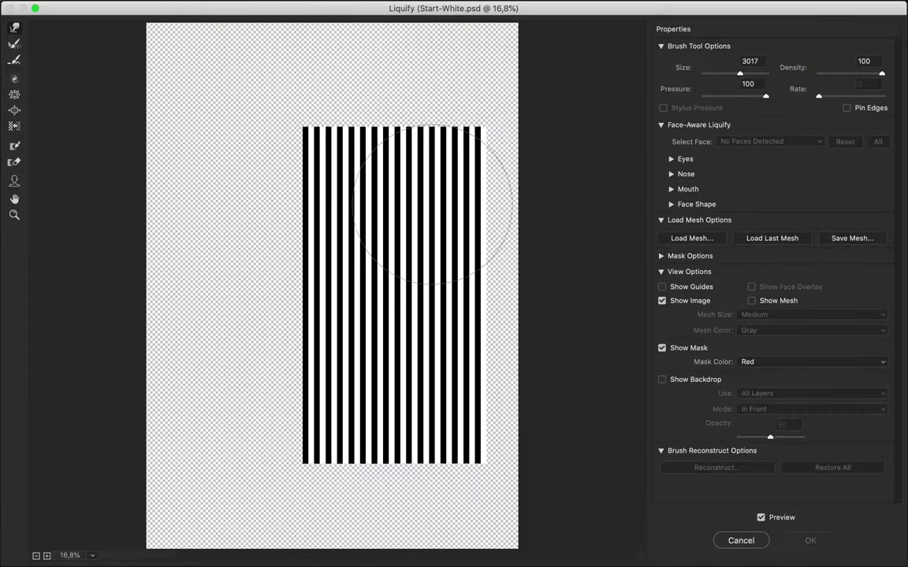
{"action": "mouse_move", "coordinate": [496, 243]}
{"action": "left_mouse_down"}
{"action": "mouse_move", "coordinate": [405, 273]}
{"action": "mouse_move", "coordinate": [233, 142]}
{"action": "mouse_move", "coordinate": [437, 102]}
{"action": "mouse_move", "coordinate": [173, 372]}
{"action": "mouse_move", "coordinate": [540, 209]}
{"action": "mouse_move", "coordinate": [233, 220]}
{"action": "mouse_move", "coordinate": [384, 456]}
{"action": "mouse_move", "coordinate": [315, 329]}
{"action": "mouse_move", "coordinate": [222, 354]}
{"action": "mouse_move", "coordinate": [331, 205]}
{"action": "mouse_move", "coordinate": [228, 275]}
{"action": "mouse_move", "coordinate": [224, 315]}
{"action": "mouse_move", "coordinate": [319, 270]}
{"action": "mouse_move", "coordinate": [347, 237]}
{"action": "mouse_move", "coordinate": [441, 260]}
{"action": "mouse_move", "coordinate": [236, 197]}
{"action": "mouse_move", "coordinate": [284, 229]}
{"action": "mouse_move", "coordinate": [346, 331]}
{"action": "left_mouse_up"}
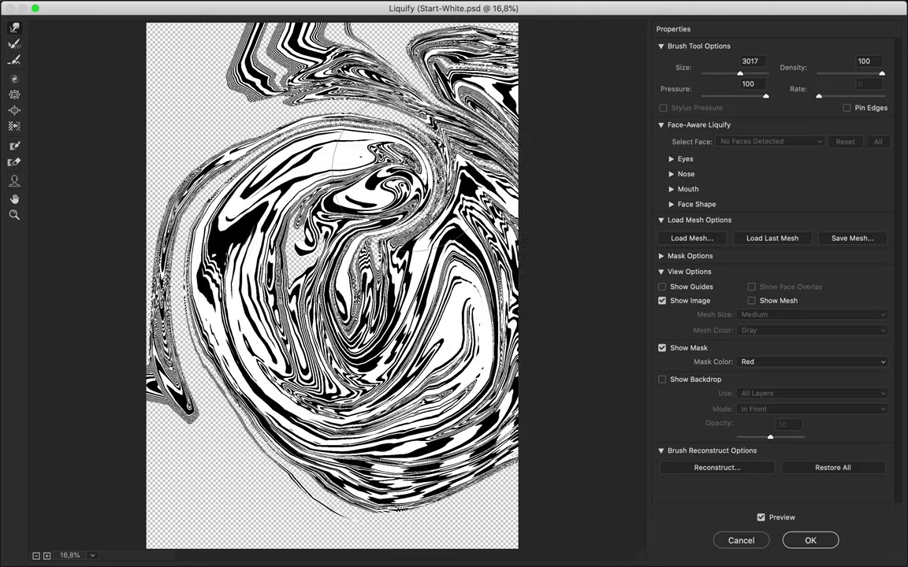
{"action": "left_click", "coordinate": [799, 544]}
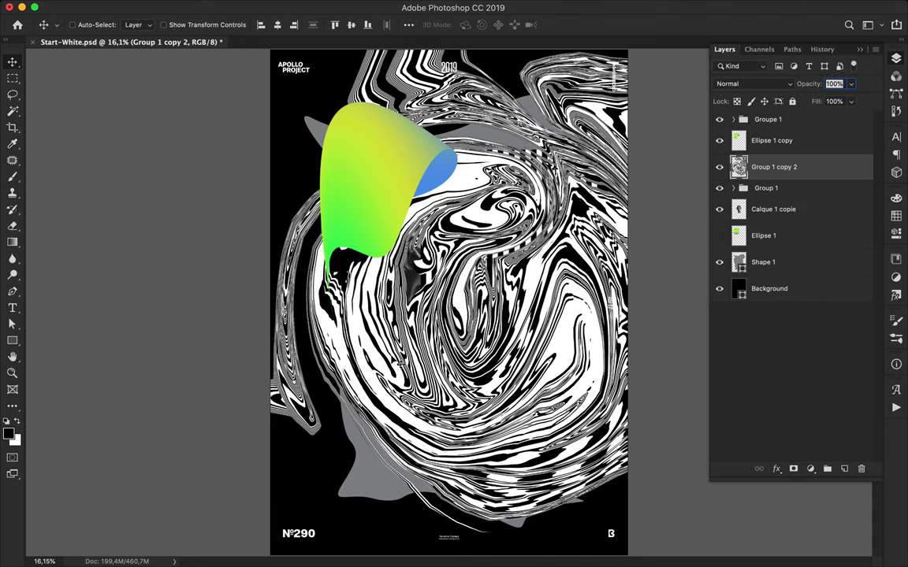
- Trace a strip of the swirl with a Pen path and copy it to its own layer
{"action": "key", "text": "p"}
{"action": "left_click", "coordinate": [113, 26]}
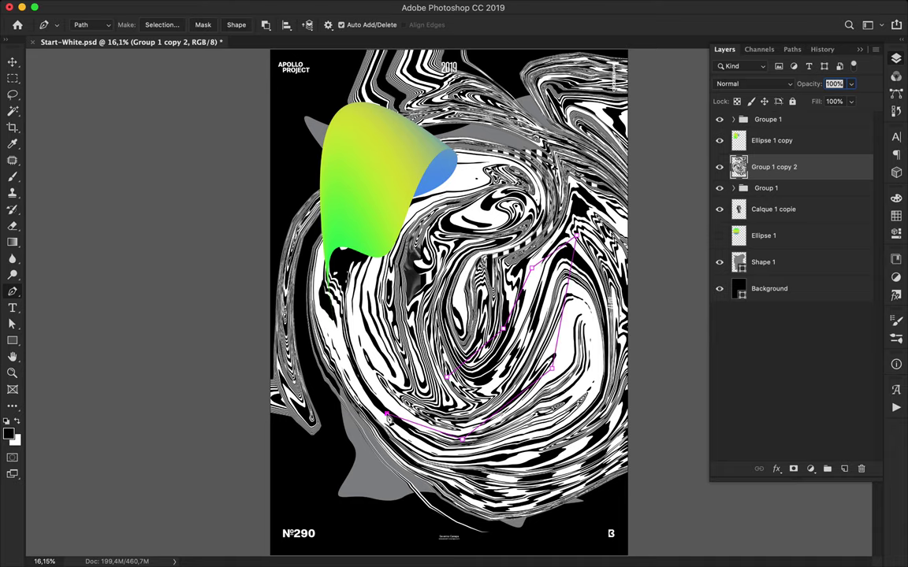
{"action": "left_click", "coordinate": [158, 25]}
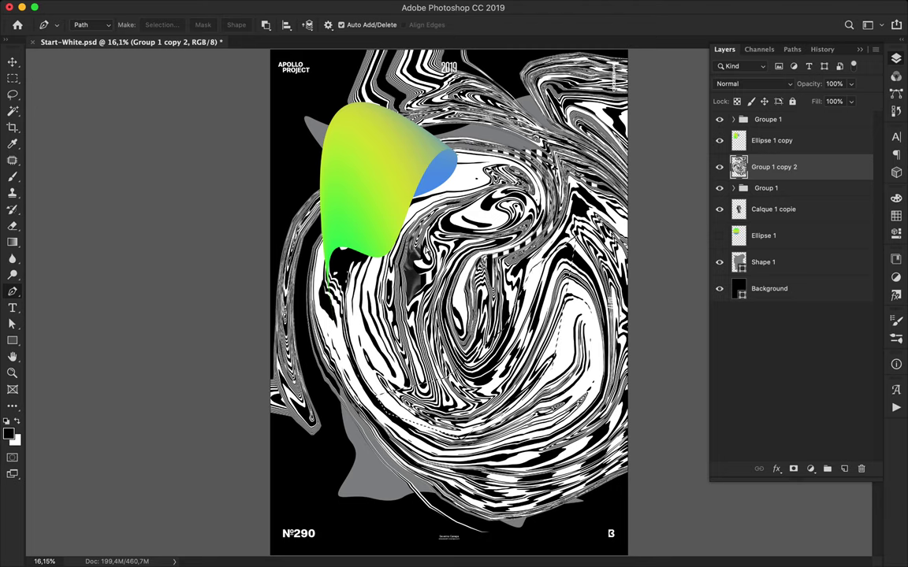
{"action": "key", "text": "v"}
{"action": "left_click", "coordinate": [720, 193]}
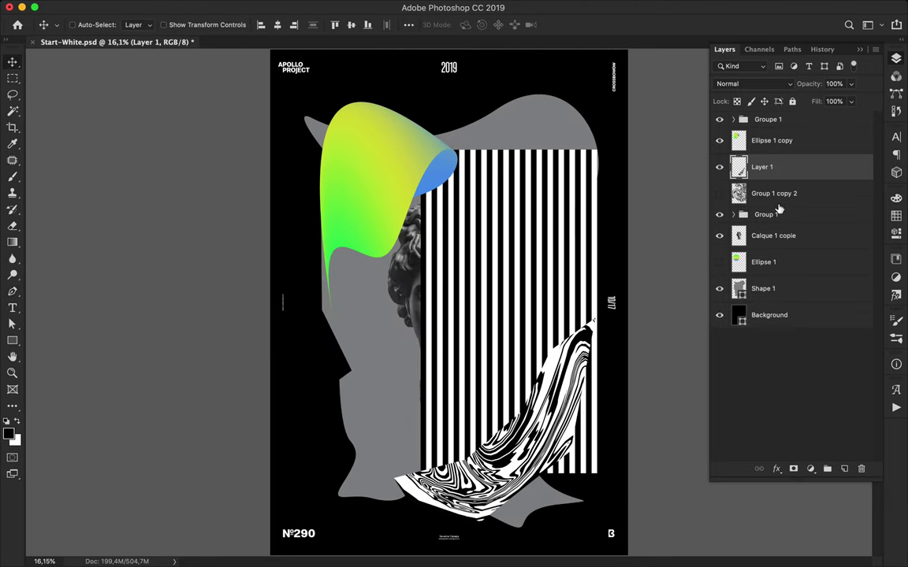
{"action": "left_click", "coordinate": [719, 193]}
{"action": "left_click", "coordinate": [780, 193]}
- Trace a second swirl strip and copy it onto a new layer
{"action": "key", "text": "p"}
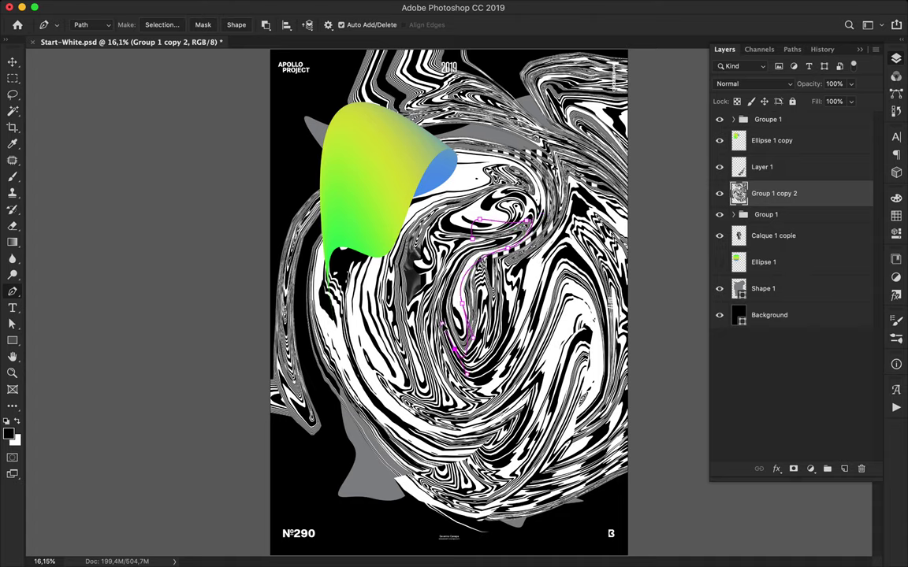
{"action": "left_click", "coordinate": [162, 24]}
{"action": "key", "text": "Return"}
{"action": "key", "text": "ctrl+j"}
{"action": "key", "text": "v"}
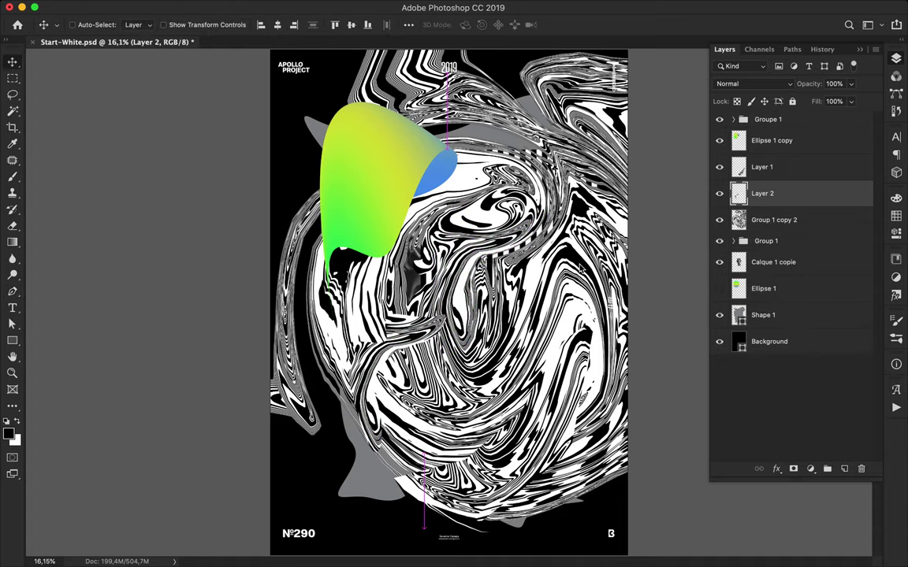
- Hide the full swirl, move the second strip near the poster top, and shift the stripes slightly left
{"action": "left_click", "coordinate": [718, 220]}
{"action": "left_click_drag", "start_coordinate": [416, 313], "coordinate": [515, 100]}
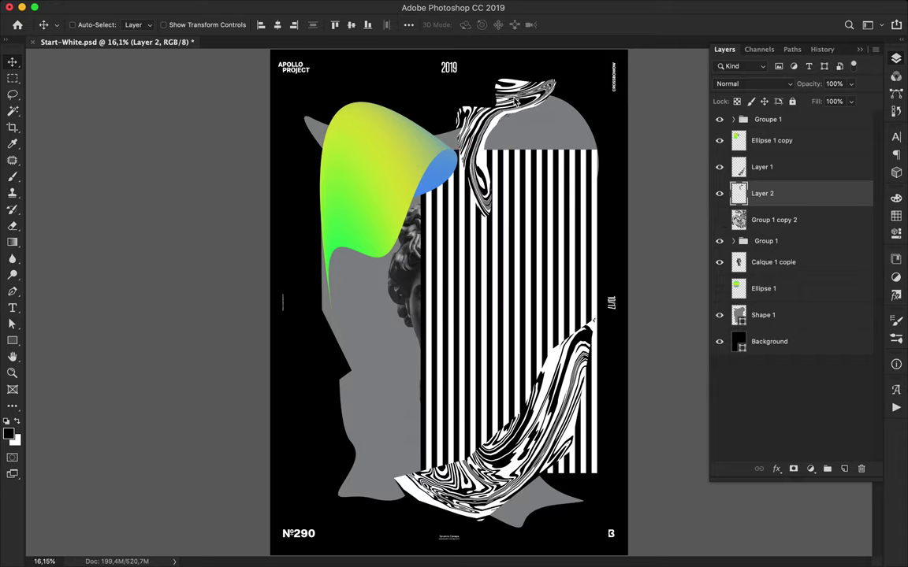
{"action": "left_click", "coordinate": [798, 243]}
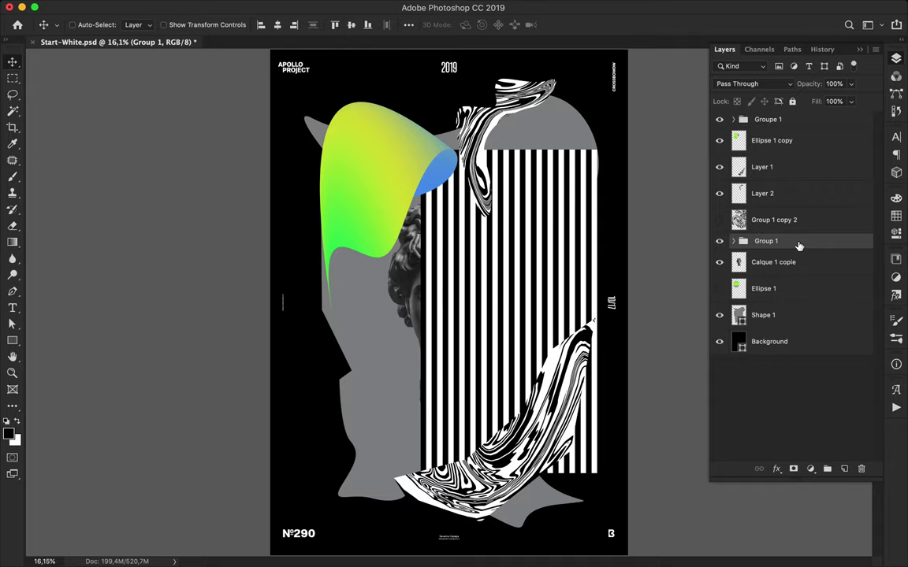
{"action": "left_click_drag", "start_coordinate": [536, 298], "coordinate": [528, 295]}
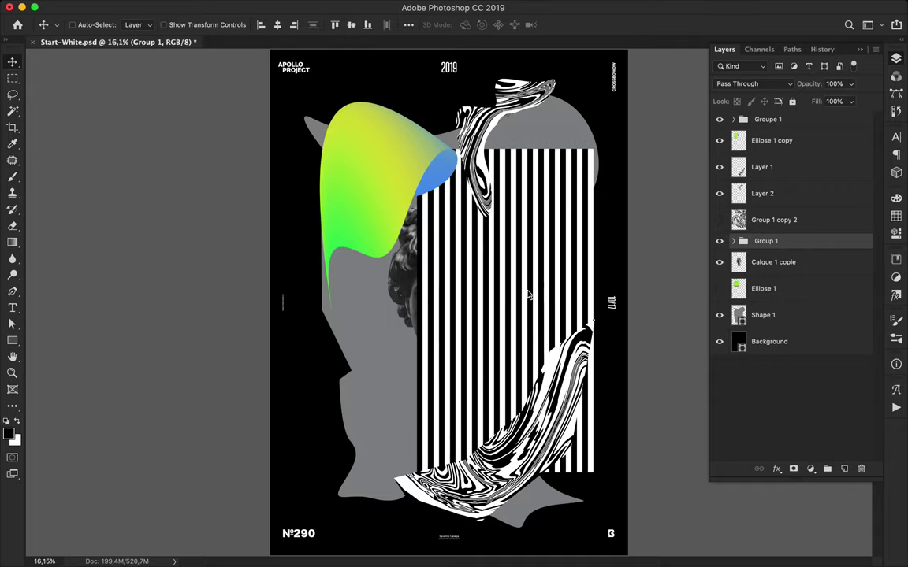
- Merge the stripes group, shift the block left and down, and copy a small stripe patch to a new layer
{"action": "key", "text": "ctrl+e"}
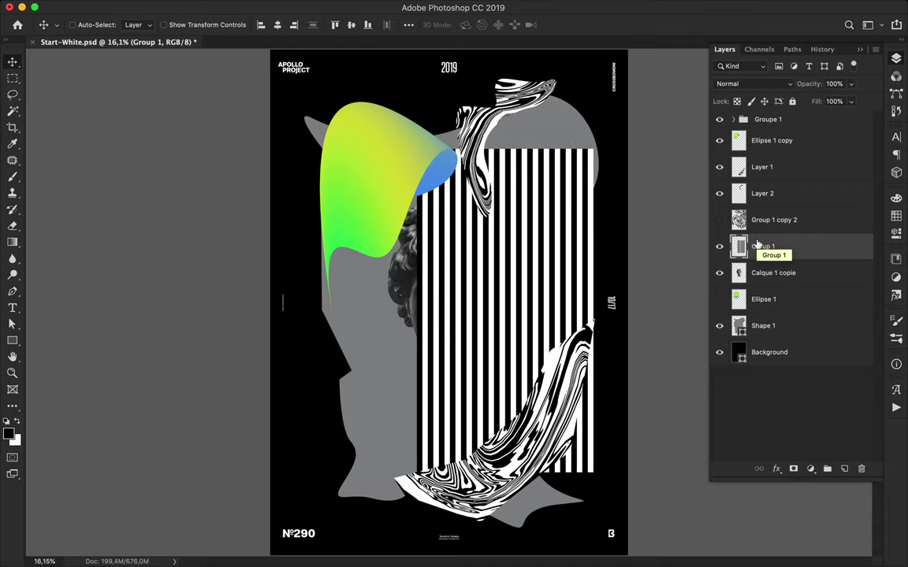
{"action": "left_click_drag", "start_coordinate": [491, 207], "coordinate": [456, 241]}
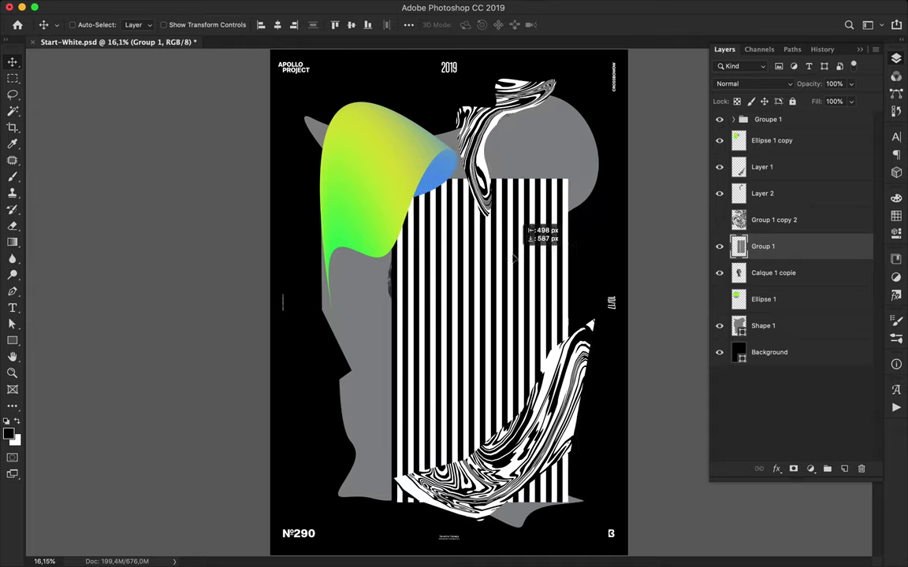
{"action": "key", "text": "m"}
{"action": "mouse_move", "coordinate": [394, 263]}
{"action": "left_mouse_down"}
{"action": "mouse_move", "coordinate": [451, 314]}
{"action": "mouse_move", "coordinate": [364, 386]}
{"action": "left_mouse_up"}
{"action": "key", "text": "ctrl+j"}
{"action": "key", "text": "v"}
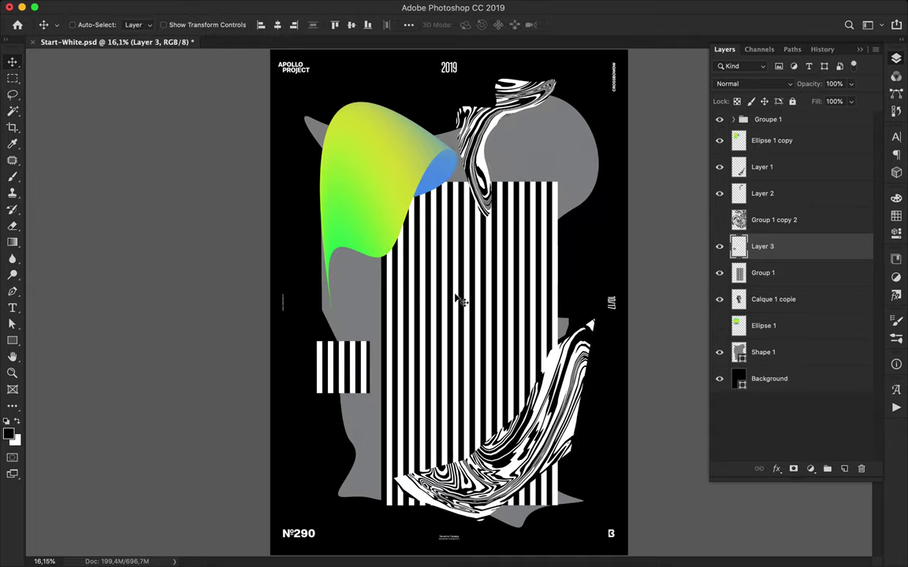
- Copy a horizontal strip of stripes to its own layer and place it at the top right
{"action": "key", "text": "m"}
{"action": "left_click_drag", "start_coordinate": [455, 295], "coordinate": [482, 309]}
{"action": "key", "text": "ctrl+j"}
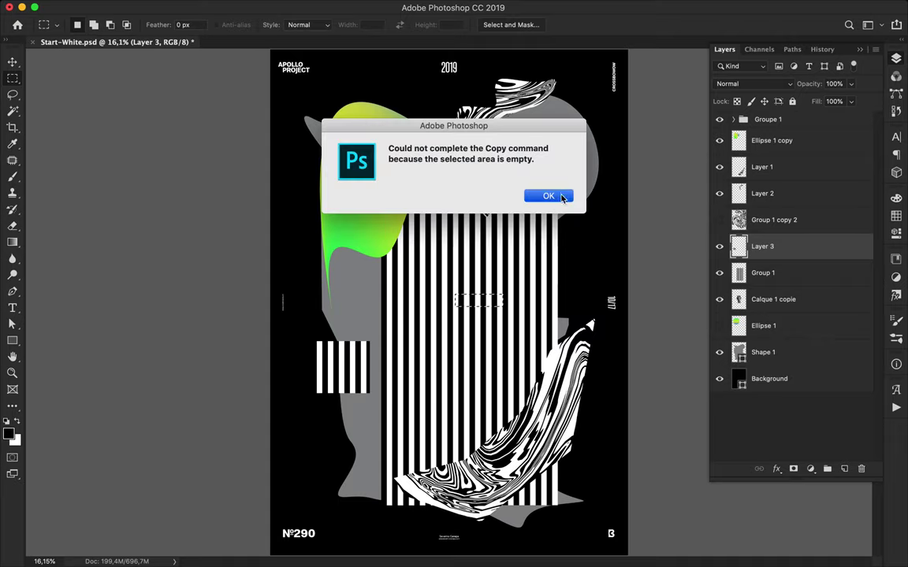
{"action": "key", "text": "Return"}
{"action": "key", "text": "alt+bracketleft"}
{"action": "key", "text": "ctrl+shift+alt+n"}
{"action": "key", "text": "v"}
{"action": "left_click_drag", "start_coordinate": [465, 284], "coordinate": [544, 145]}
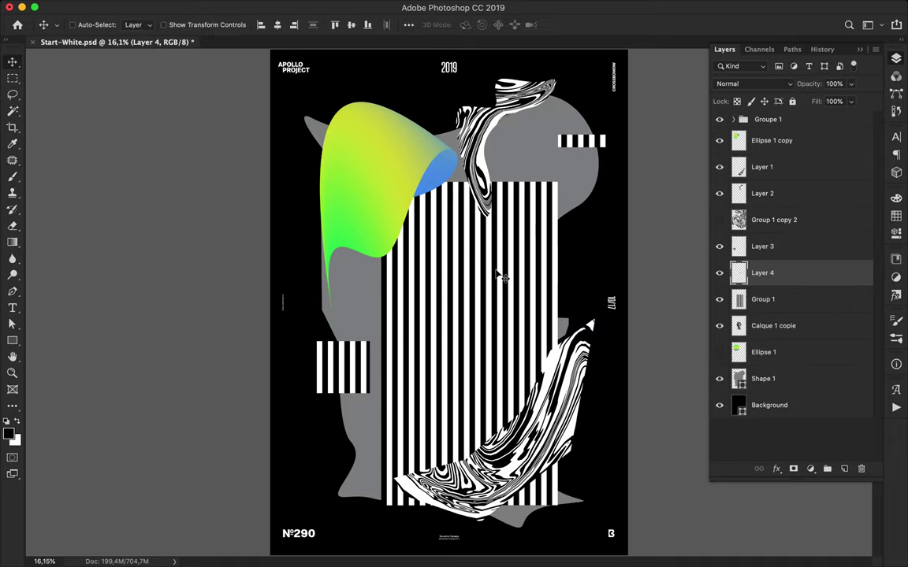
- Copy a narrow vertical stripe strip, move it to the poster top, and raise it above the green shape
{"action": "key", "text": "m"}
{"action": "left_click_drag", "start_coordinate": [461, 268], "coordinate": [479, 379]}
{"action": "key", "text": "ctrl+j"}
{"action": "key", "text": "Return"}
{"action": "key", "text": "alt+bracketleft"}
{"action": "key", "text": "ctrl+j"}
{"action": "key", "text": "v"}
{"action": "left_click_drag", "start_coordinate": [471, 331], "coordinate": [400, 138]}
{"action": "left_click_drag", "start_coordinate": [733, 298], "coordinate": [756, 131]}
{"action": "left_click_drag", "start_coordinate": [361, 152], "coordinate": [351, 125]}
- Hide the large stripe block layer to reveal the bust and select the first swirl strip layer
{"action": "left_click", "coordinate": [738, 325]}
{"action": "left_click", "coordinate": [718, 325]}
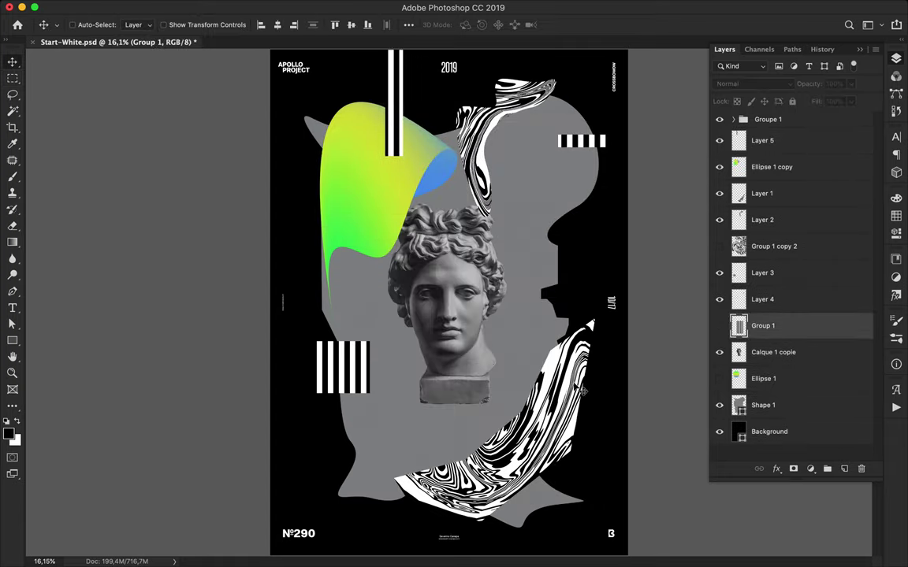
{"action": "left_click", "coordinate": [592, 375], "text": "ctrl"}
{"action": "key", "text": "b"}
{"action": "left_click", "coordinate": [80, 25]}
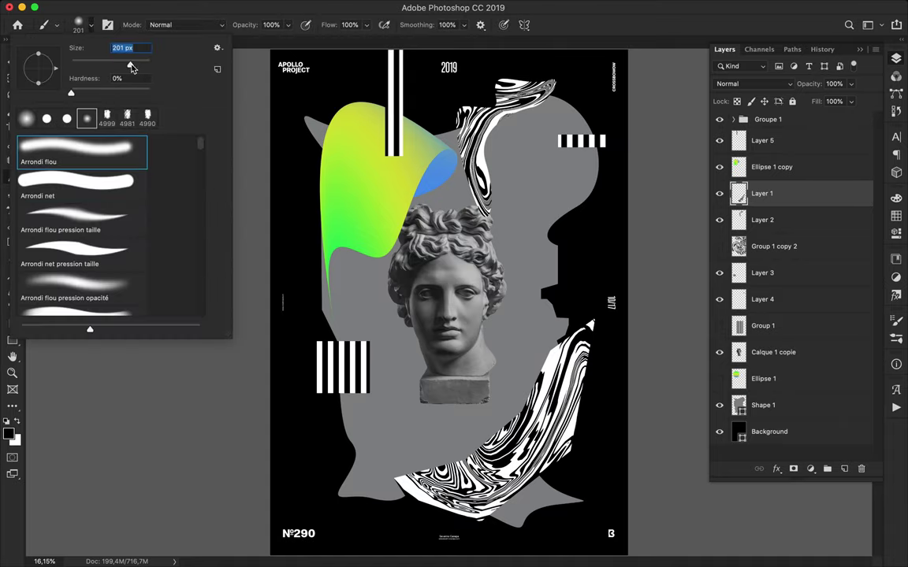
- Set the foreground colour to #e31e24 and try a red J-shaped stroke beside the bust base
{"action": "left_click", "coordinate": [8, 432]}
{"action": "type", "text": "e31e24"}
{"action": "key", "text": "Return"}
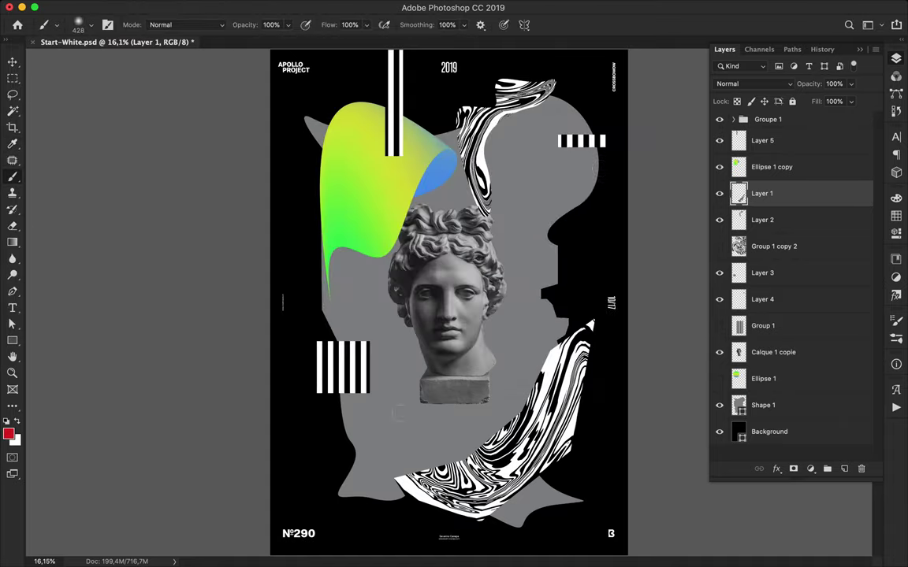
{"action": "mouse_move", "coordinate": [393, 357]}
{"action": "left_mouse_down"}
{"action": "mouse_move", "coordinate": [316, 450]}
{"action": "mouse_move", "coordinate": [376, 447]}
{"action": "left_mouse_up"}
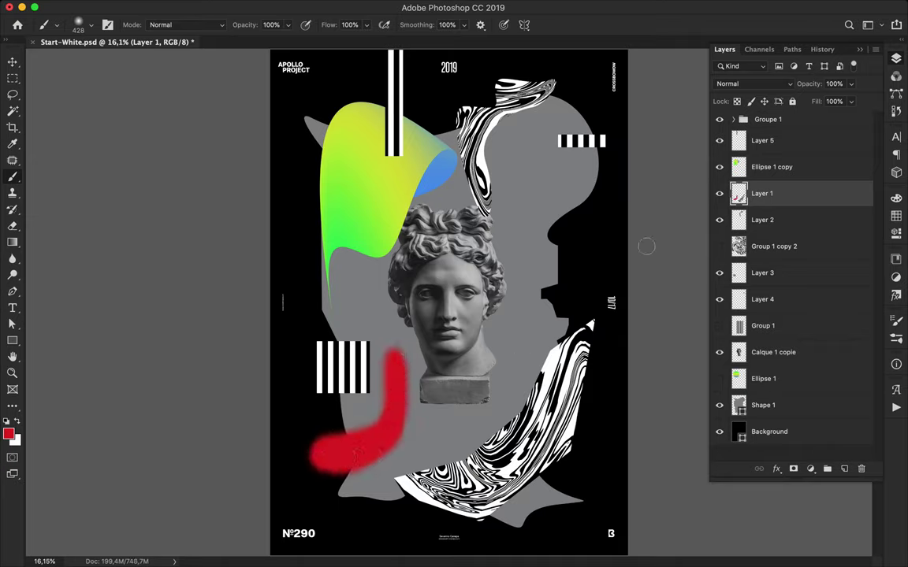
{"action": "key", "text": "v"}
- Paint a curved red stroke on a new layer, duplicate it, and hide the original layer
{"action": "key", "text": "ctrl+shift+alt+n"}
{"action": "key", "text": "b"}
{"action": "mouse_move", "coordinate": [400, 364]}
{"action": "left_mouse_down"}
{"action": "mouse_move", "coordinate": [331, 451]}
{"action": "mouse_move", "coordinate": [402, 385]}
{"action": "mouse_move", "coordinate": [354, 452]}
{"action": "left_mouse_up"}
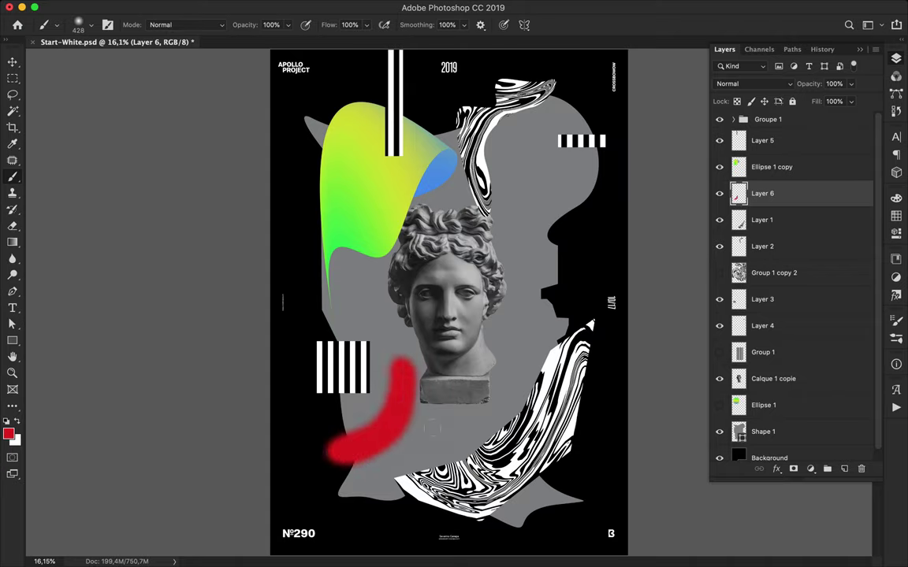
{"action": "key", "text": "v"}
{"action": "key", "text": "ctrl+j"}
{"action": "left_click", "coordinate": [718, 220]}
{"action": "left_click", "coordinate": [309, 7]}
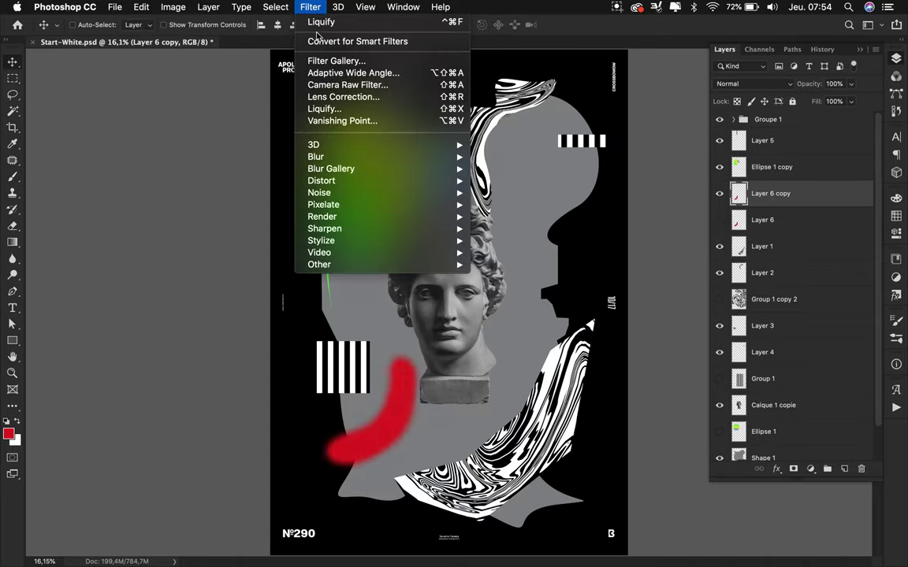
- Add noise to the stroke copy, clip it to Layer 6, and blend it in Overlay at 26% fill
{"action": "left_click", "coordinate": [496, 192]}
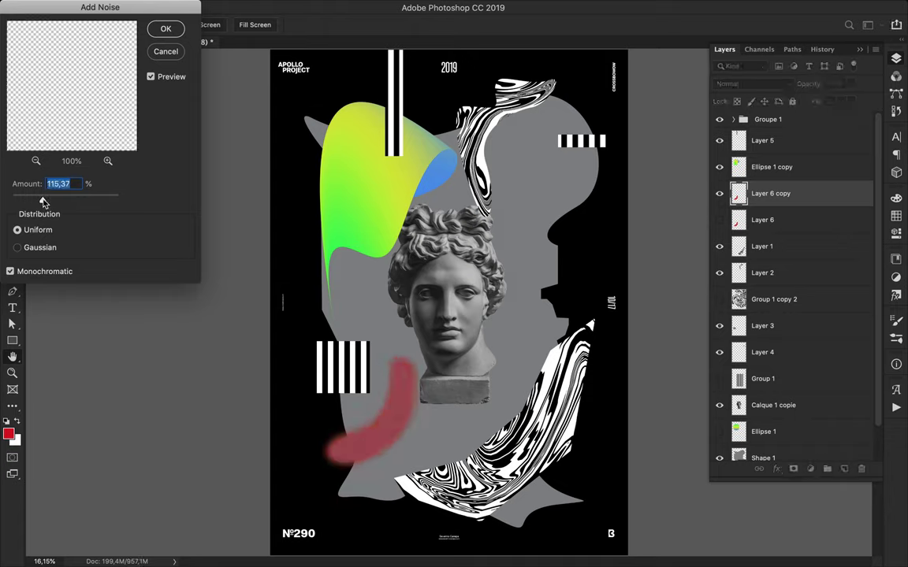
{"action": "left_click", "coordinate": [171, 33]}
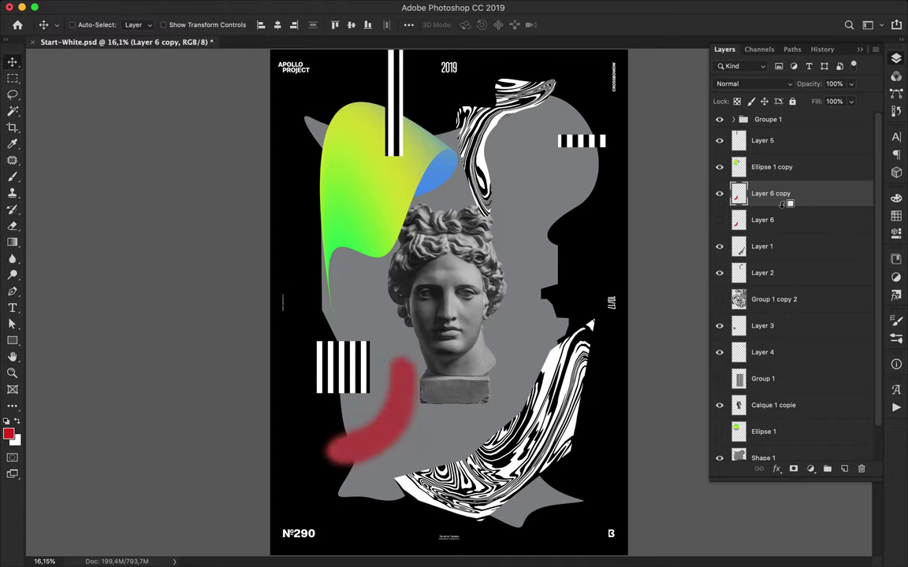
{"action": "left_click", "coordinate": [788, 204], "text": "alt"}
{"action": "left_click", "coordinate": [719, 220]}
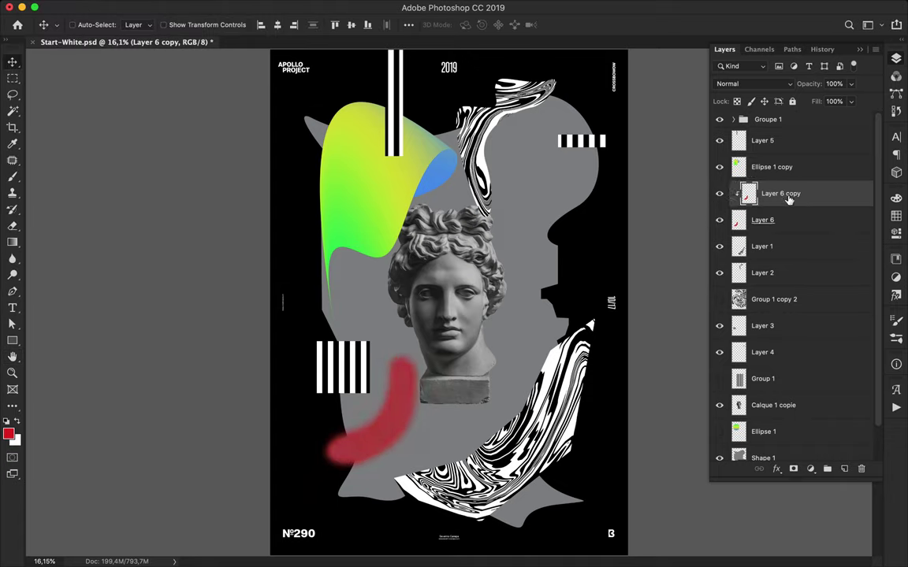
{"action": "left_click", "coordinate": [752, 83]}
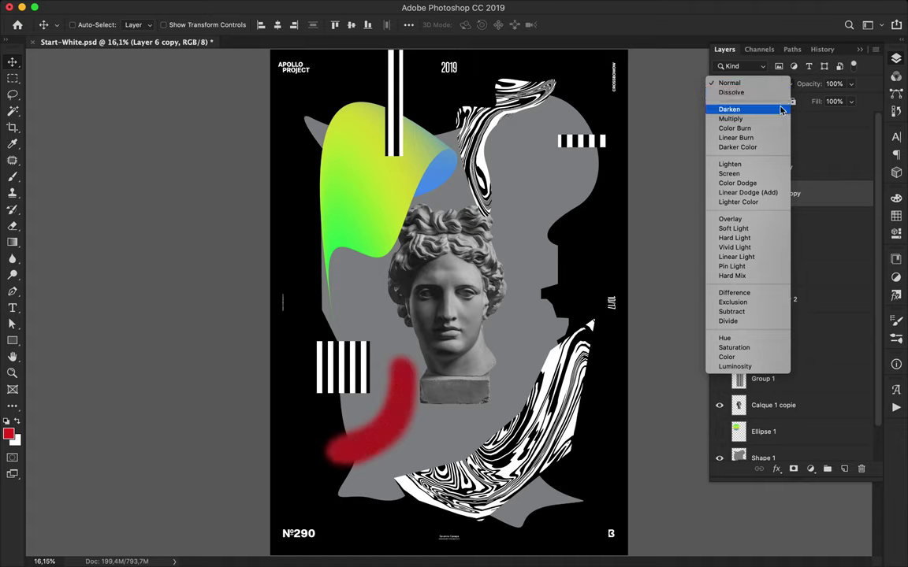
{"action": "left_click", "coordinate": [769, 219]}
{"action": "scroll", "coordinate": [373, 399], "scroll_direction": "up", "scroll_amount": 10}
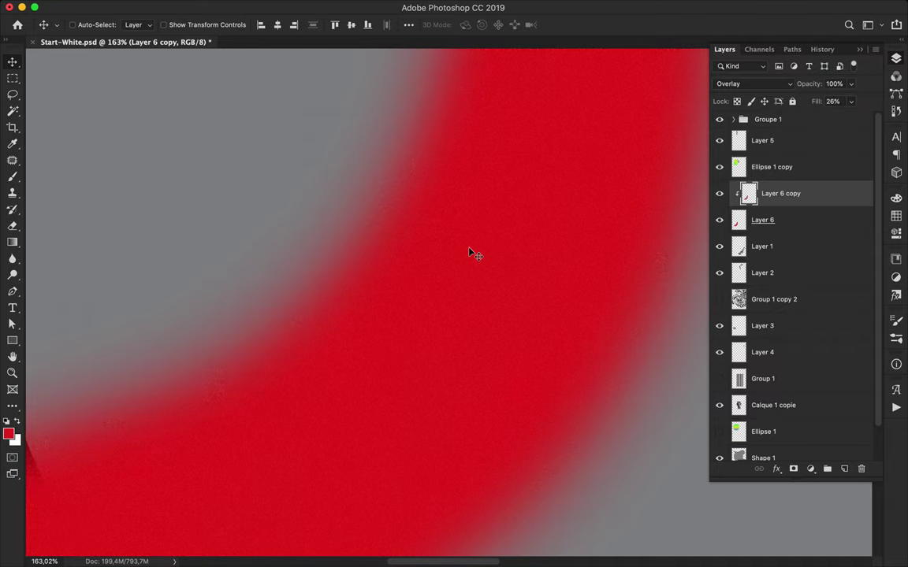
{"action": "scroll", "coordinate": [473, 252], "scroll_direction": "down", "scroll_amount": 2}
{"action": "scroll", "coordinate": [472, 252], "scroll_direction": "down", "scroll_amount": 2}
{"action": "scroll", "coordinate": [473, 252], "scroll_direction": "down", "scroll_amount": 3}
{"action": "scroll", "coordinate": [472, 275], "scroll_direction": "down", "scroll_amount": 1}
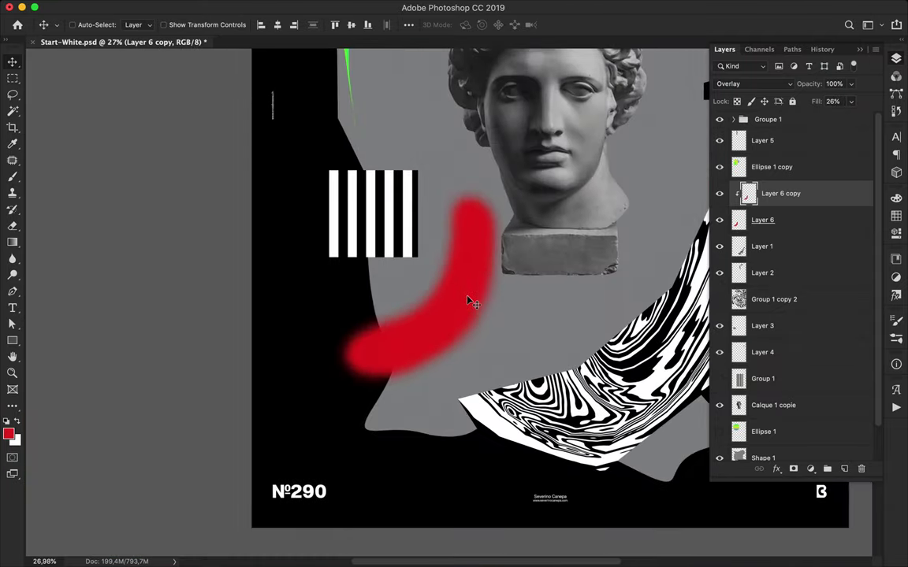
- Merge the two red stroke layers into one and move the stroke up-left
{"action": "left_click", "coordinate": [803, 221], "text": "shift"}
{"action": "key", "text": "ctrl+e"}
{"action": "mouse_move", "coordinate": [408, 340]}
{"action": "left_mouse_down"}
{"action": "mouse_move", "coordinate": [364, 305]}
{"action": "mouse_move", "coordinate": [372, 262]}
{"action": "left_mouse_up"}
{"action": "scroll", "coordinate": [450, 295], "scroll_direction": "down", "scroll_amount": 2}
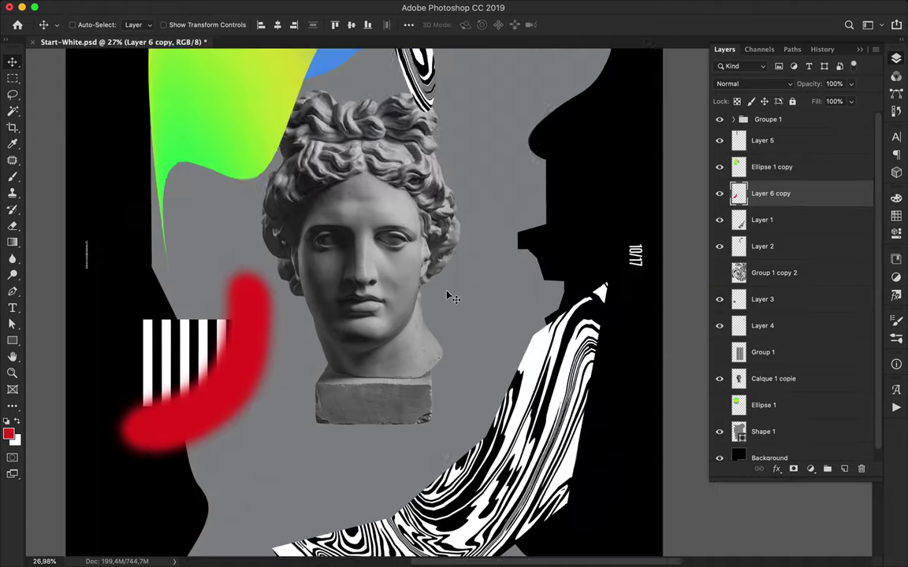
{"action": "scroll", "coordinate": [453, 298], "scroll_direction": "down", "scroll_amount": 1}
- Draw a blue rectangle beside the statue's hair
{"action": "key", "text": "m"}
{"action": "key", "text": "u"}
{"action": "left_click", "coordinate": [8, 433]}
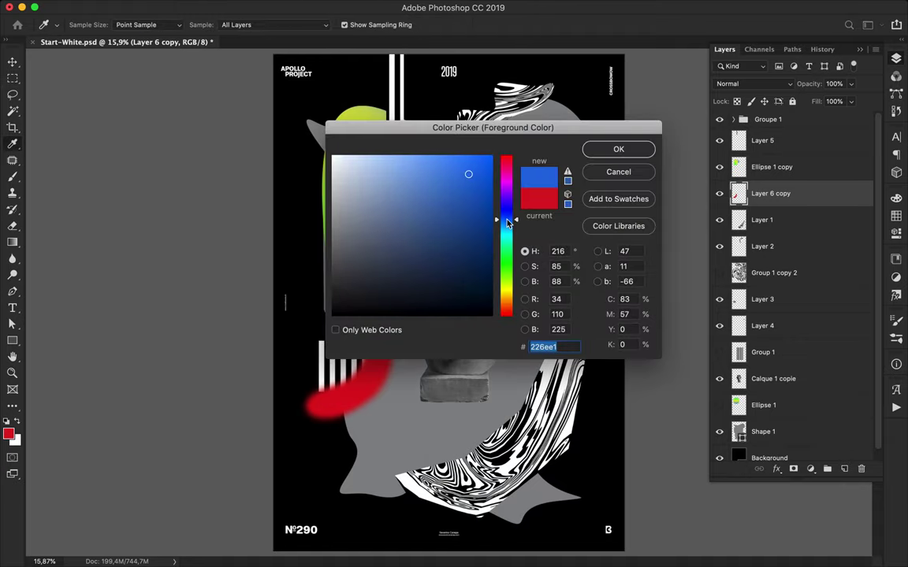
{"action": "left_click", "coordinate": [588, 148]}
{"action": "left_click_drag", "start_coordinate": [509, 186], "coordinate": [580, 233]}
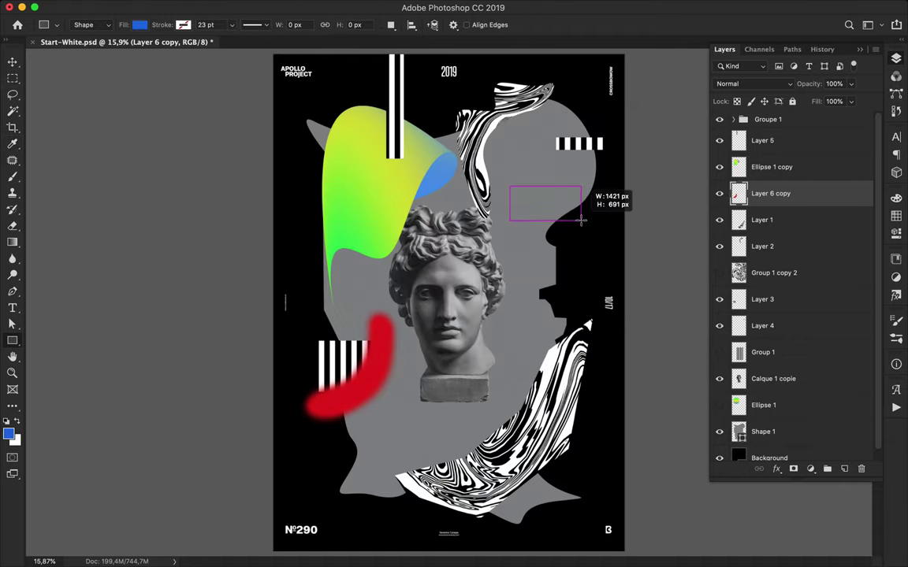
{"action": "key", "text": "v"}
- Enlarge the statue head layer Calque 1 copie to 120% with Free Transform
{"action": "key", "text": "m"}
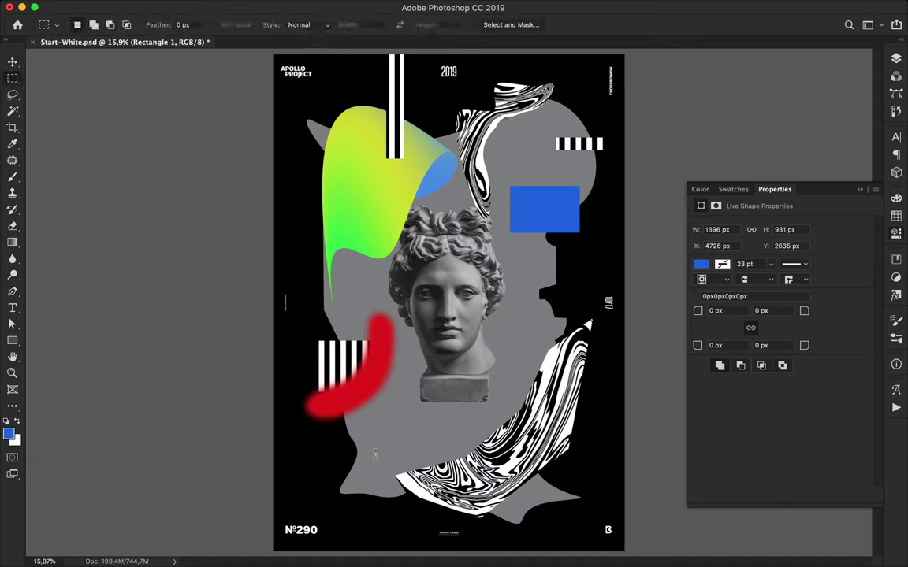
{"action": "key", "text": "v"}
{"action": "key", "text": "alt+bracketleft"}
{"action": "key", "text": "ctrl+t"}
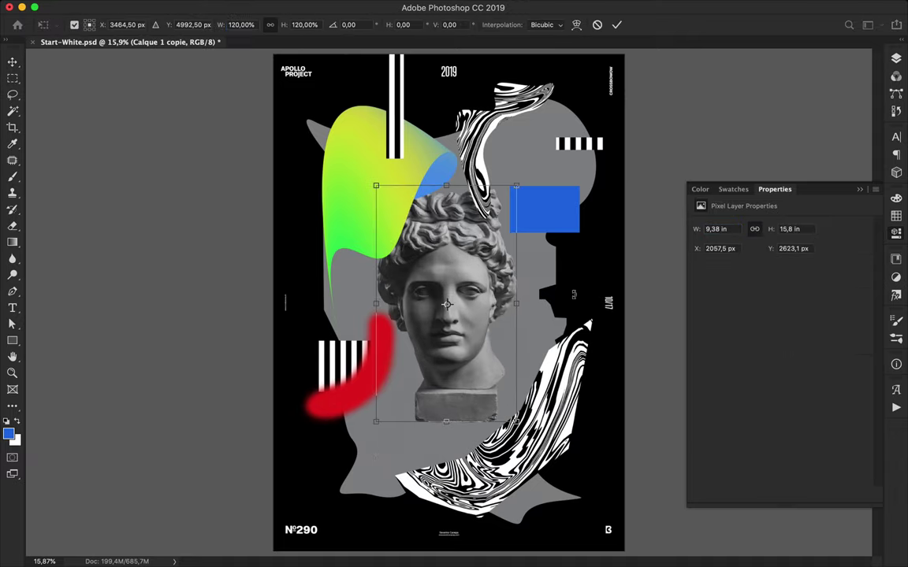
{"action": "key", "text": "Return"}
{"action": "key", "text": "p"}
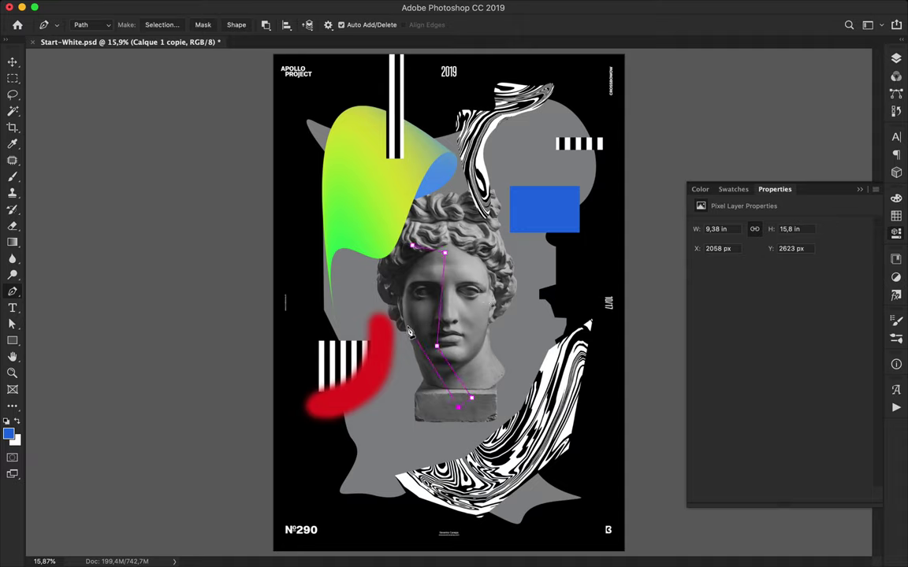
- Turn a pen path over the face into a selection, copy it to a new layer, and move it left
{"action": "left_click", "coordinate": [89, 24]}
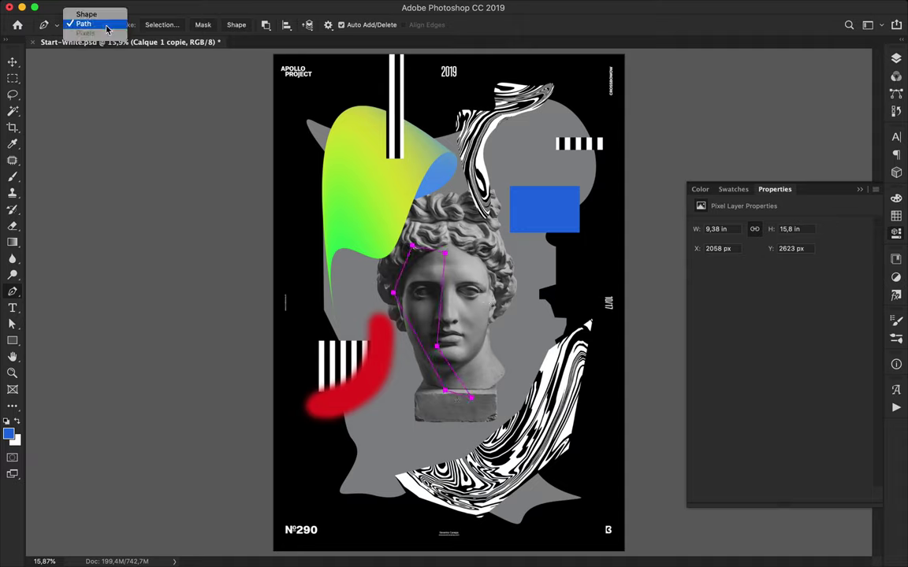
{"action": "left_click", "coordinate": [88, 24]}
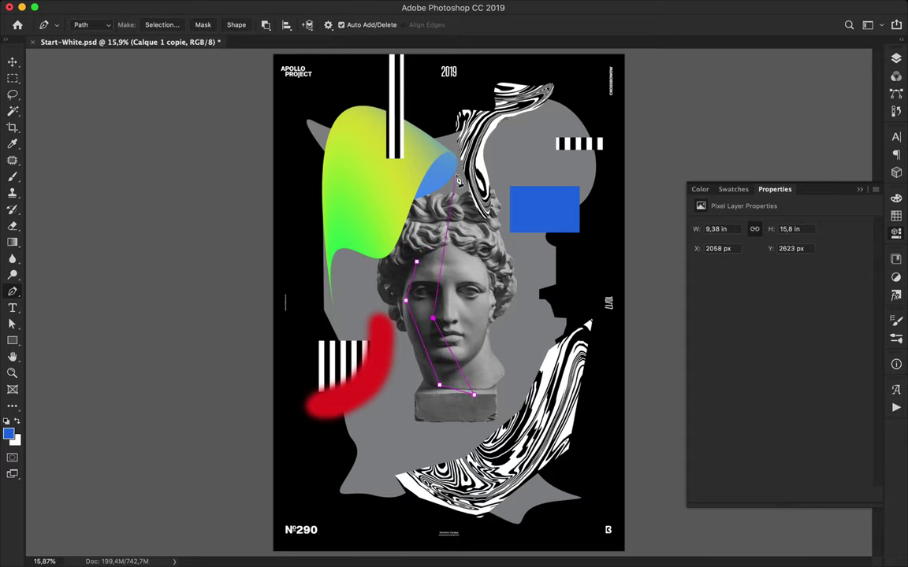
{"action": "left_click", "coordinate": [162, 24]}
{"action": "key", "text": "Return"}
{"action": "key", "text": "ctrl+j"}
{"action": "key", "text": "v"}
{"action": "mouse_move", "coordinate": [378, 304]}
{"action": "left_mouse_down"}
{"action": "mouse_move", "coordinate": [454, 304]}
{"action": "mouse_move", "coordinate": [287, 250]}
{"action": "left_mouse_up"}
- Restack the face sliver layer beneath the green shape, then select Calque 1 copie
{"action": "left_click", "coordinate": [896, 60]}
{"action": "mouse_move", "coordinate": [799, 409]}
{"action": "left_mouse_down"}
{"action": "mouse_move", "coordinate": [782, 172]}
{"action": "mouse_move", "coordinate": [772, 359]}
{"action": "left_mouse_up"}
{"action": "left_click", "coordinate": [783, 193], "text": "shift"}
{"action": "left_click", "coordinate": [479, 316]}
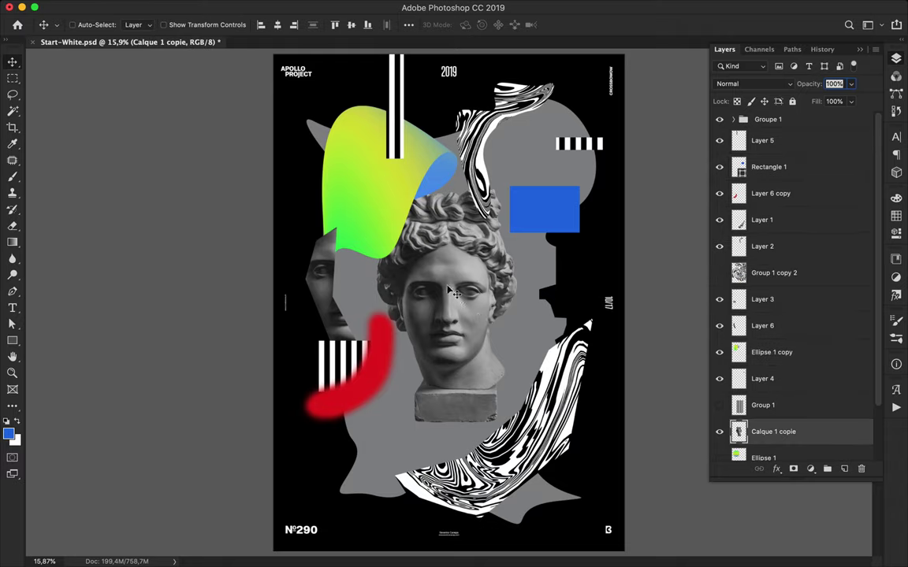
- Copy a thin vertical strip of the head to a new layer, placed over the blue rectangle above Rectangle 1
{"action": "key", "text": "m"}
{"action": "left_click_drag", "start_coordinate": [456, 218], "coordinate": [458, 415]}
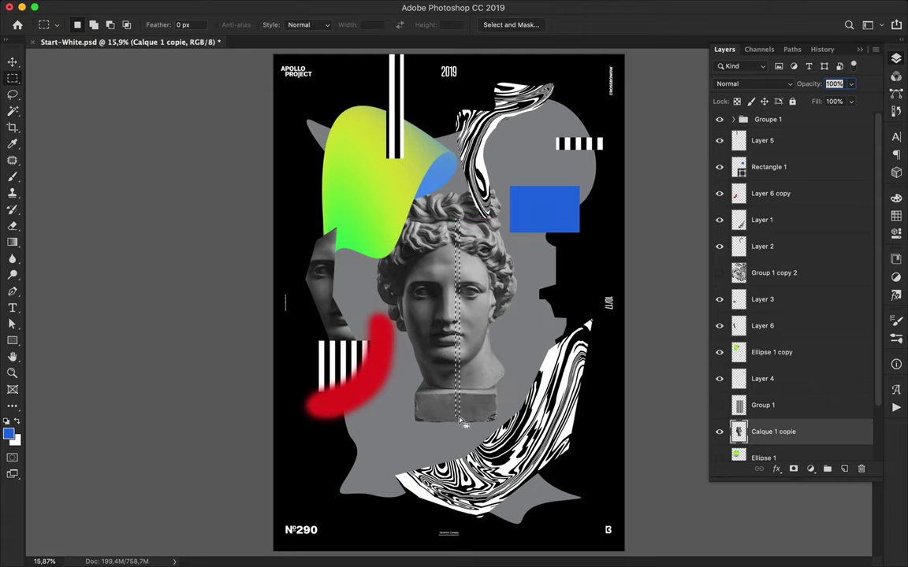
{"action": "key", "text": "ctrl+j"}
{"action": "key", "text": "v"}
{"action": "mouse_move", "coordinate": [457, 354]}
{"action": "left_mouse_down"}
{"action": "mouse_move", "coordinate": [530, 272]}
{"action": "mouse_move", "coordinate": [521, 331]}
{"action": "left_mouse_up"}
{"action": "left_click_drag", "start_coordinate": [762, 431], "coordinate": [762, 154]}
- Duplicate the strip into staggered copies, undo the extras, and reselect Calque 1 copie
{"action": "mouse_move", "coordinate": [525, 247]}
{"action": "left_mouse_down"}
{"action": "mouse_move", "coordinate": [539, 247]}
{"action": "mouse_move", "coordinate": [538, 269]}
{"action": "left_mouse_up"}
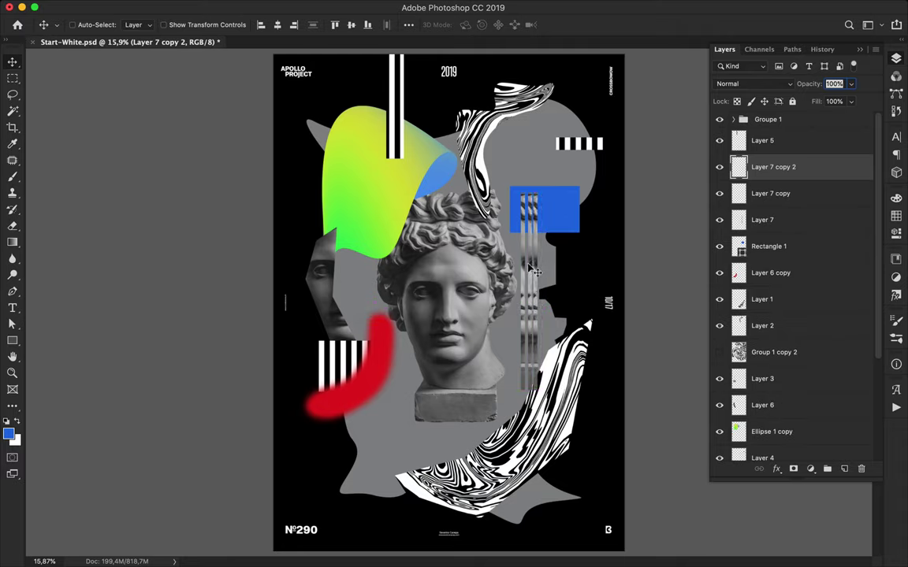
{"action": "key", "text": "alt+Right"}
{"action": "key", "text": "alt+Right"}
{"action": "key", "text": "alt+Right"}
{"action": "key", "text": "alt+Right"}
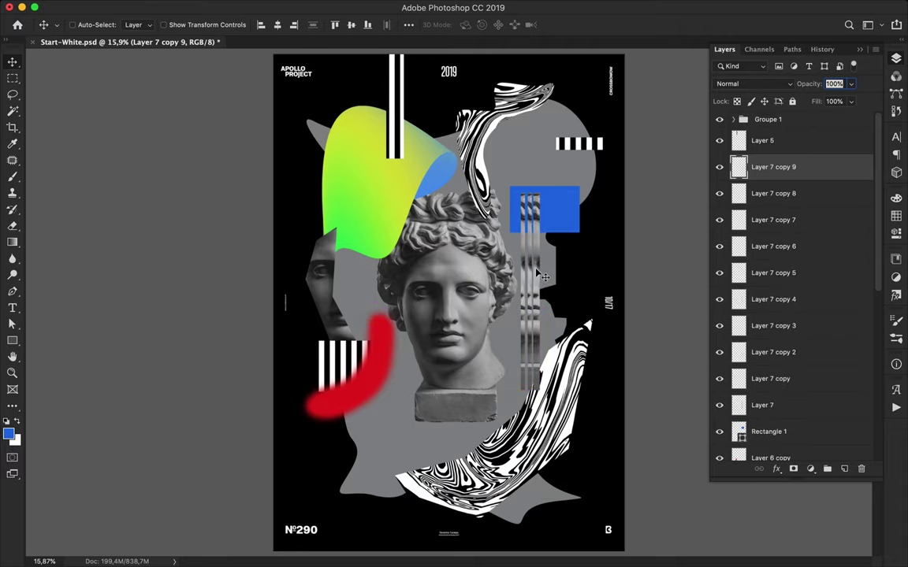
{"action": "key", "text": "ctrl+z"}
{"action": "key", "text": "ctrl+z"}
{"action": "key", "text": "ctrl+z"}
{"action": "key", "text": "ctrl+z"}
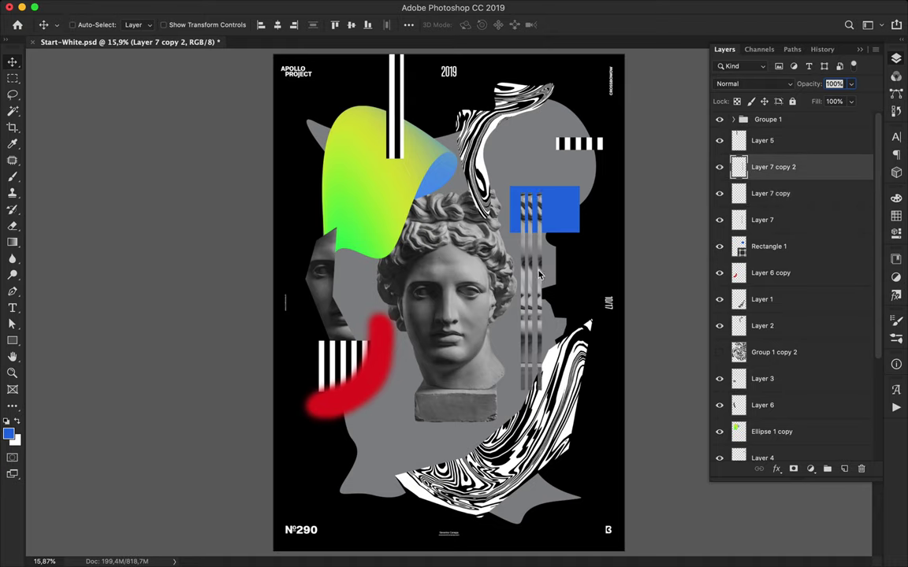
{"action": "left_click", "coordinate": [443, 323], "text": "ctrl"}
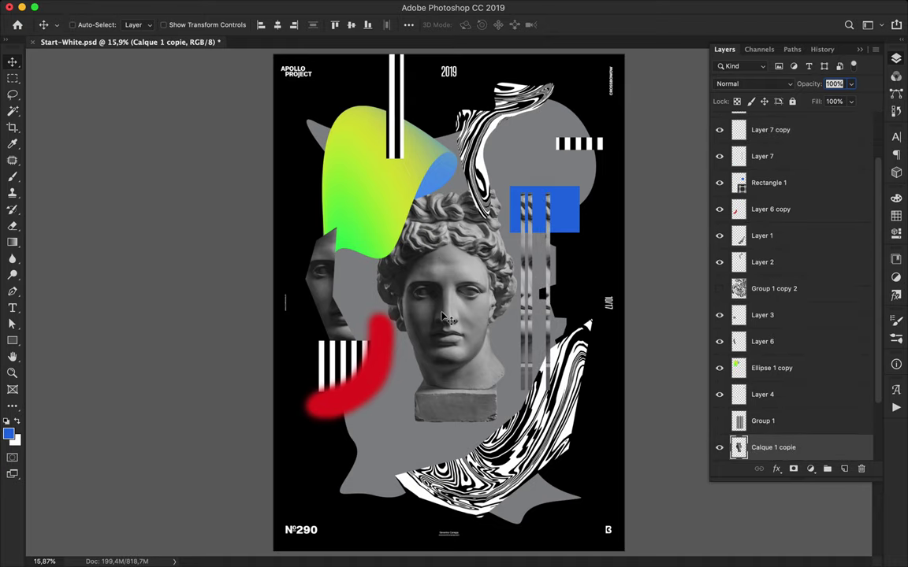
- Copy a circular area of the statue's face to a new layer and enlarge it to about 186%
{"action": "key", "text": "m"}
{"action": "left_click", "coordinate": [13, 62]}
{"action": "right_click", "coordinate": [14, 80]}
{"action": "left_click", "coordinate": [94, 85]}
{"action": "left_click_drag", "start_coordinate": [402, 266], "coordinate": [475, 318]}
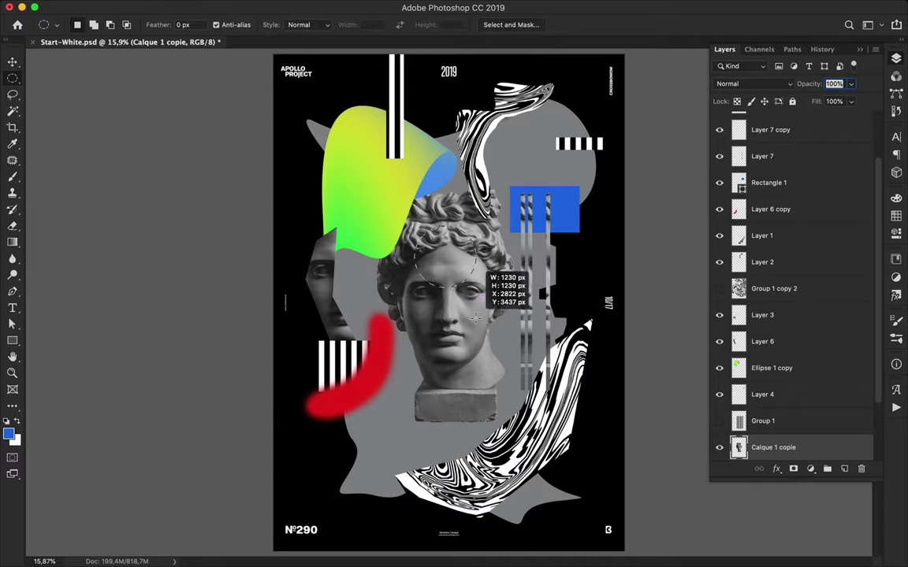
{"action": "key", "text": "ctrl+j"}
{"action": "key", "text": "ctrl+t"}
{"action": "left_click_drag", "start_coordinate": [503, 315], "coordinate": [546, 355]}
{"action": "key", "text": "Return"}
- Apply an 82,5 px Gaussian Blur to the face copy and move it down and left
{"action": "left_click", "coordinate": [311, 7]}
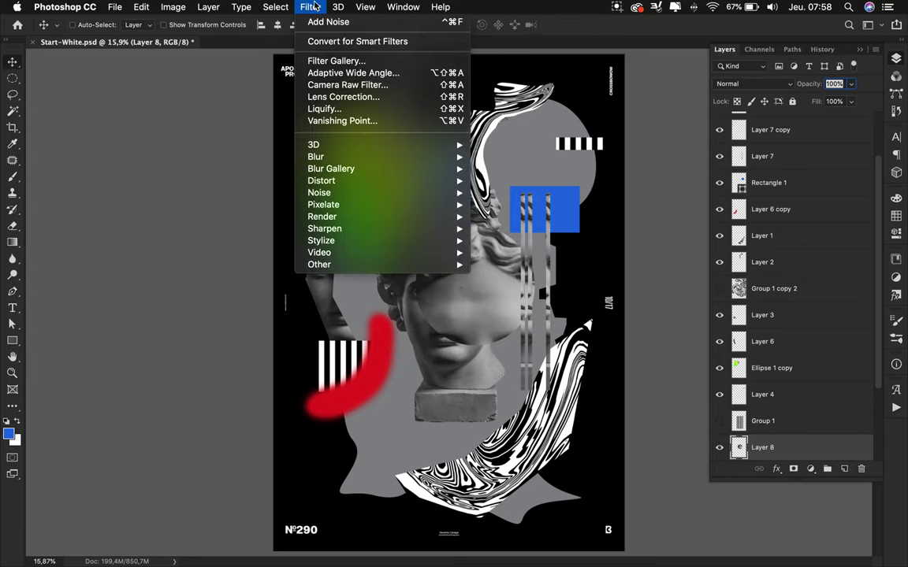
{"action": "left_click", "coordinate": [509, 201]}
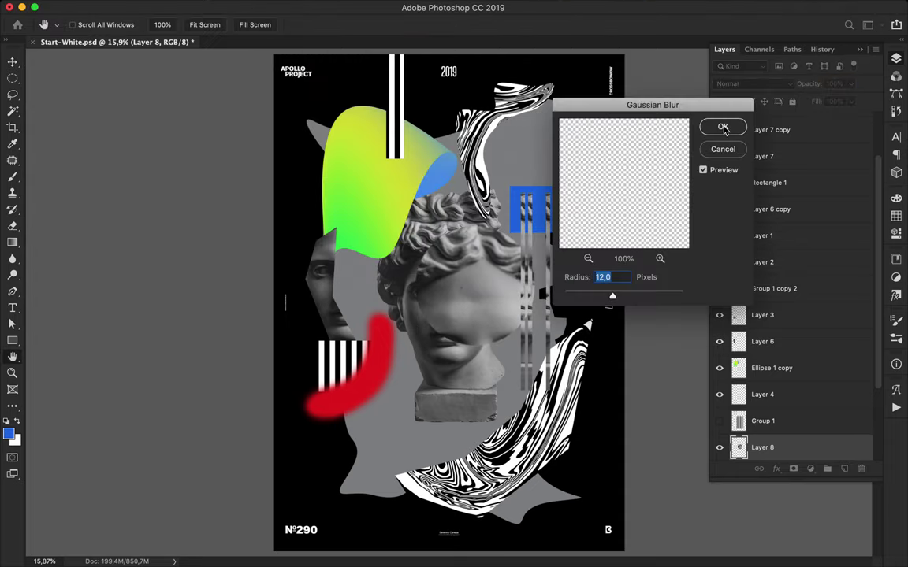
{"action": "left_click_drag", "start_coordinate": [618, 297], "coordinate": [638, 298]}
{"action": "left_click", "coordinate": [722, 127]}
{"action": "key", "text": "v"}
{"action": "mouse_move", "coordinate": [433, 347]}
{"action": "left_mouse_down"}
{"action": "mouse_move", "coordinate": [355, 464]}
{"action": "mouse_move", "coordinate": [352, 446]}
{"action": "left_mouse_up"}
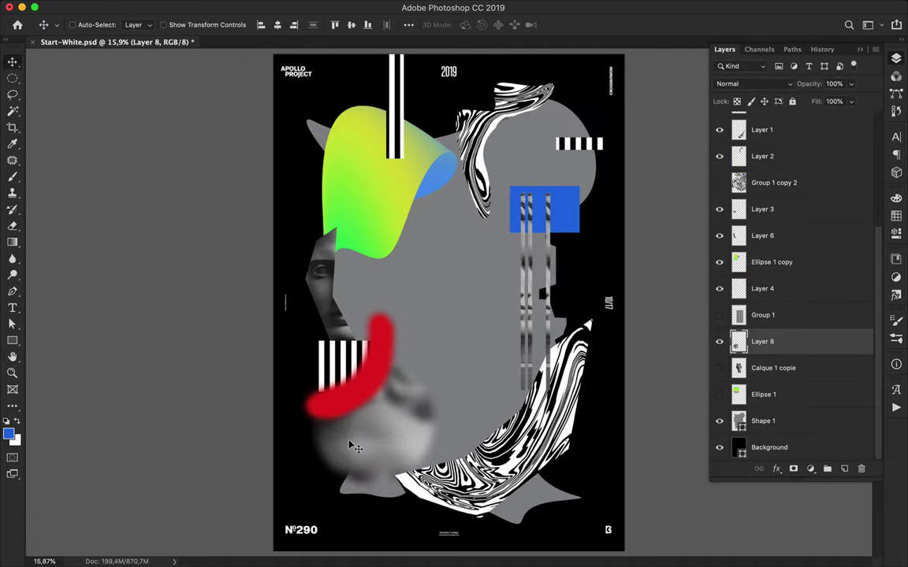
{"action": "left_click", "coordinate": [350, 542]}
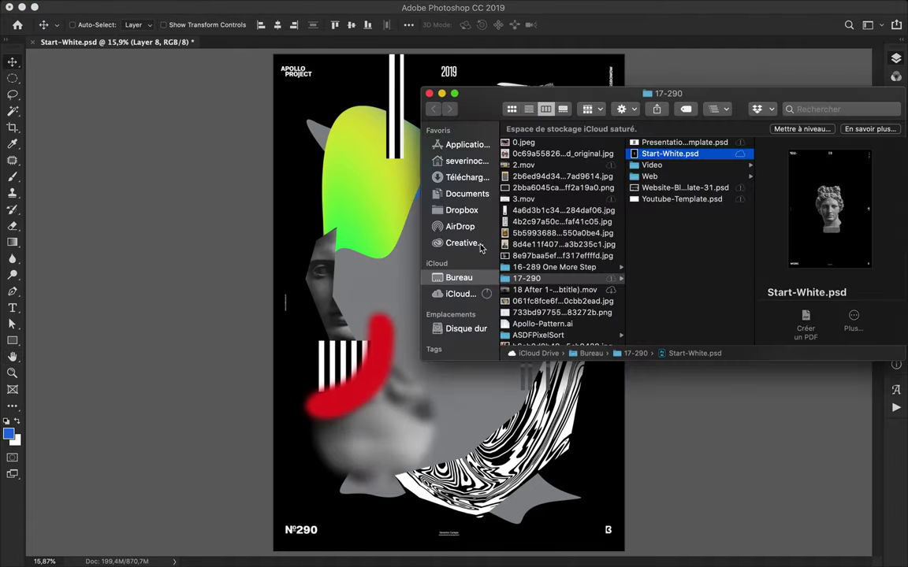
- Search the Mac for 'graphisme' and preview a few of the results
{"action": "left_click", "coordinate": [815, 108]}
{"action": "type", "text": "graphisme"}
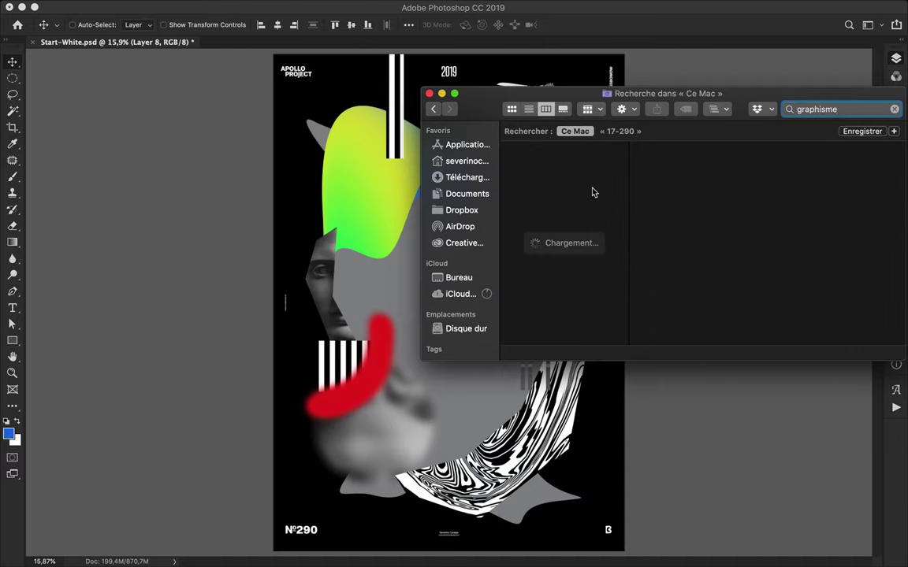
{"action": "left_click", "coordinate": [540, 194]}
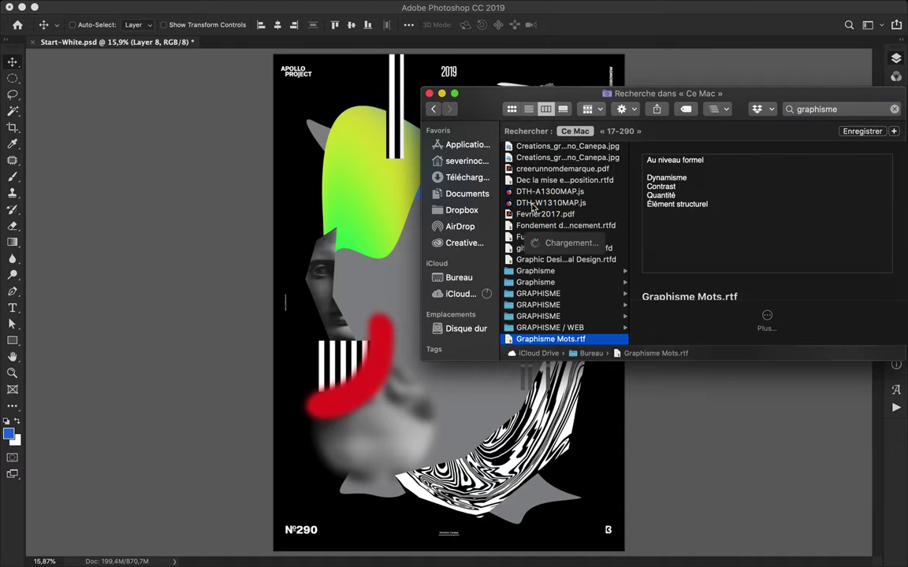
{"action": "left_click", "coordinate": [534, 204]}
{"action": "left_click", "coordinate": [536, 214]}
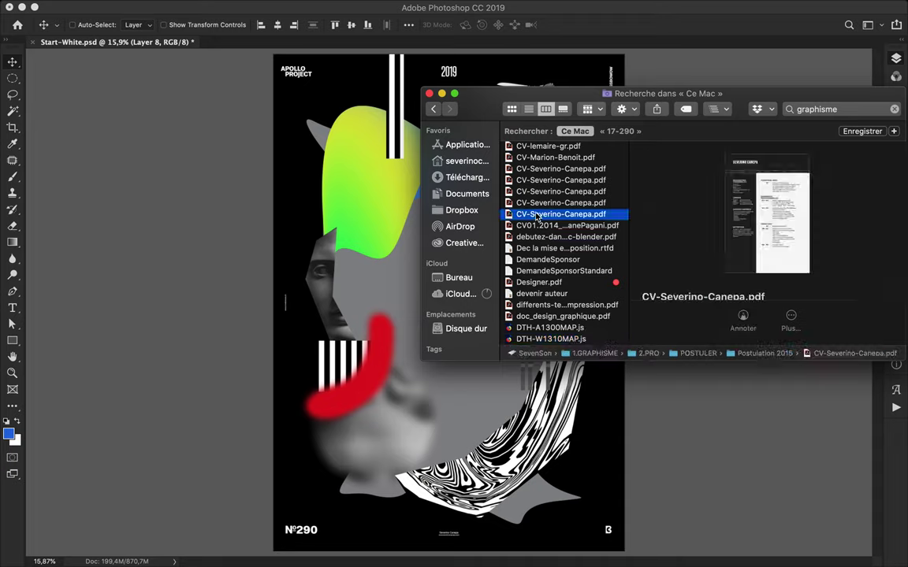
- Browse 1.GRAPHISME > 3.COLLECTIONS > CREATIVE > 1.NEWS TO CLASS > IMAGES/PATTERN/TEXTURE > IMAGES
{"action": "double_click", "coordinate": [595, 354]}
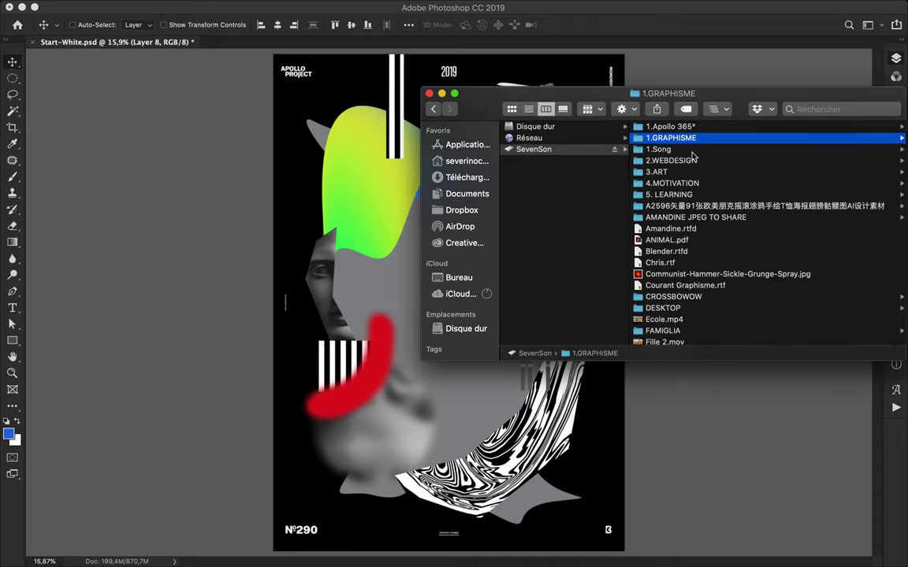
{"action": "left_click", "coordinate": [686, 150]}
{"action": "left_click", "coordinate": [615, 138]}
{"action": "left_click", "coordinate": [673, 138]}
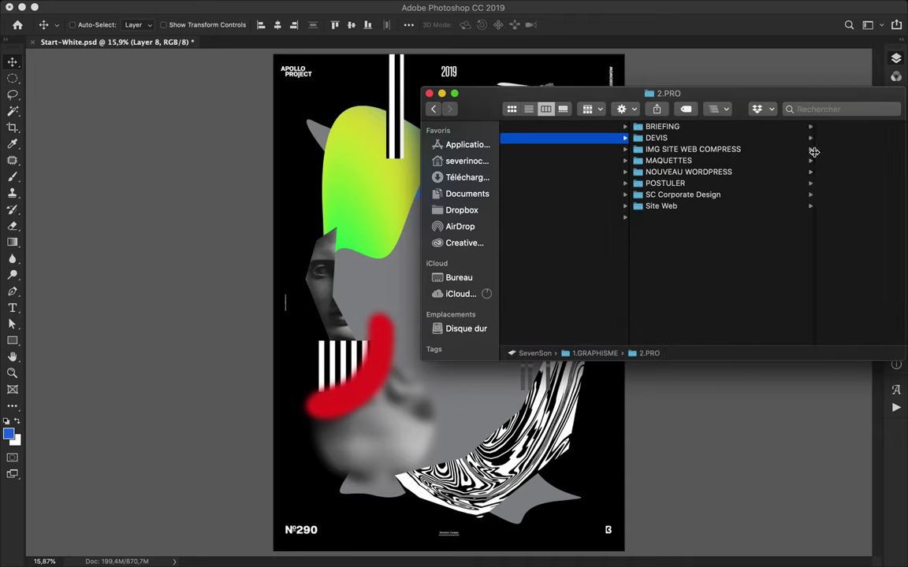
{"action": "left_click", "coordinate": [567, 128]}
{"action": "left_click", "coordinate": [552, 149]}
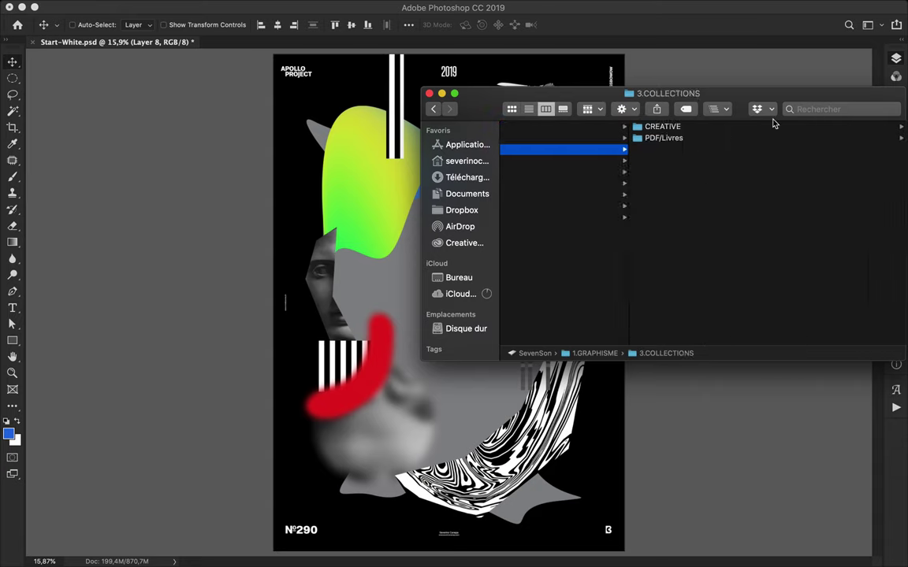
{"action": "left_click", "coordinate": [658, 127]}
{"action": "left_click", "coordinate": [678, 129]}
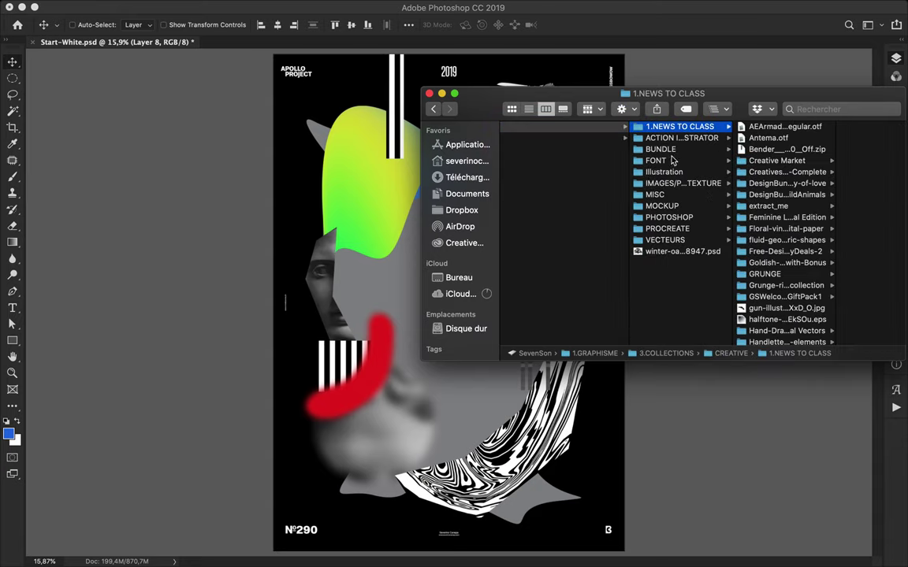
{"action": "left_click", "coordinate": [683, 183]}
{"action": "left_click", "coordinate": [729, 172]}
{"action": "left_click_drag", "start_coordinate": [792, 104], "coordinate": [721, 100]}
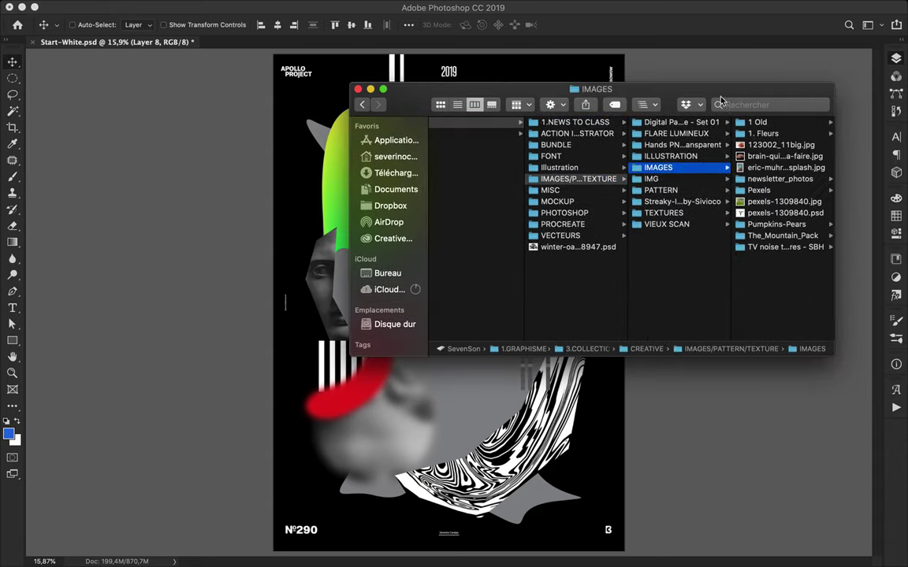
- Preview the Pexels photos and open adventure-arid-barren-210307.jpg in Photoshop
{"action": "left_click", "coordinate": [759, 189]}
{"action": "left_click", "coordinate": [820, 145]}
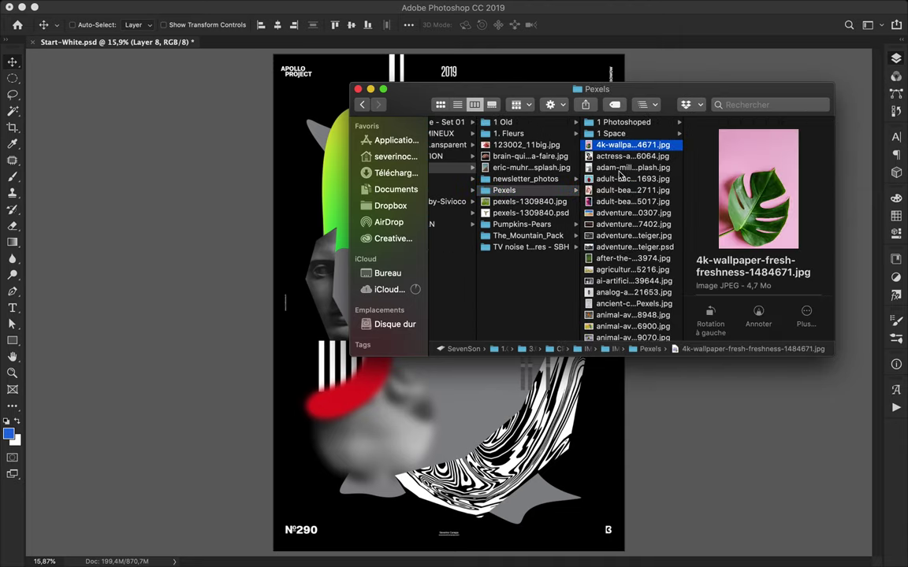
{"action": "key", "text": "Down"}
{"action": "key", "text": "Down"}
{"action": "key", "text": "Down"}
{"action": "key", "text": "Down"}
{"action": "key", "text": "Down"}
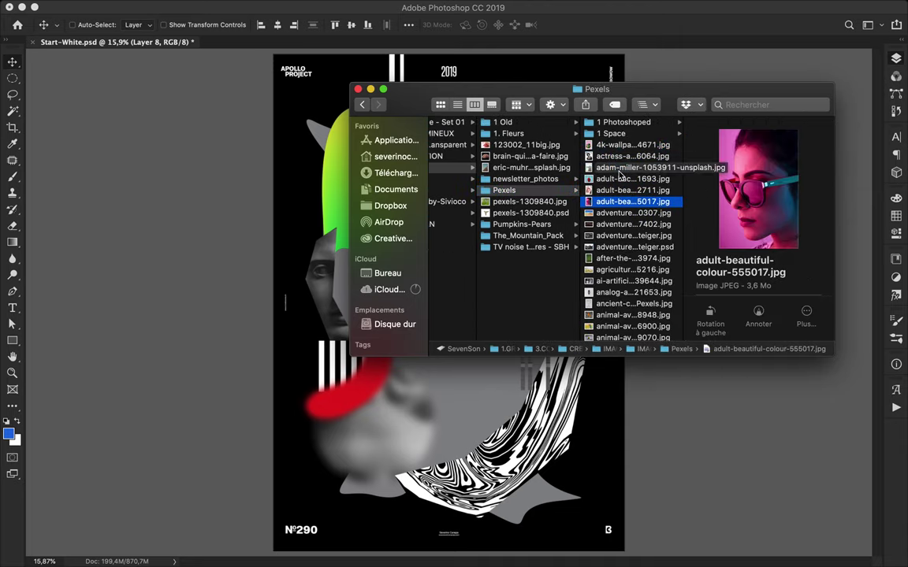
{"action": "key", "text": "Down"}
{"action": "mouse_move", "coordinate": [623, 213]}
{"action": "left_mouse_down"}
{"action": "mouse_move", "coordinate": [414, 554]}
{"action": "mouse_move", "coordinate": [409, 548]}
{"action": "left_mouse_up"}
{"action": "left_click", "coordinate": [860, 50]}
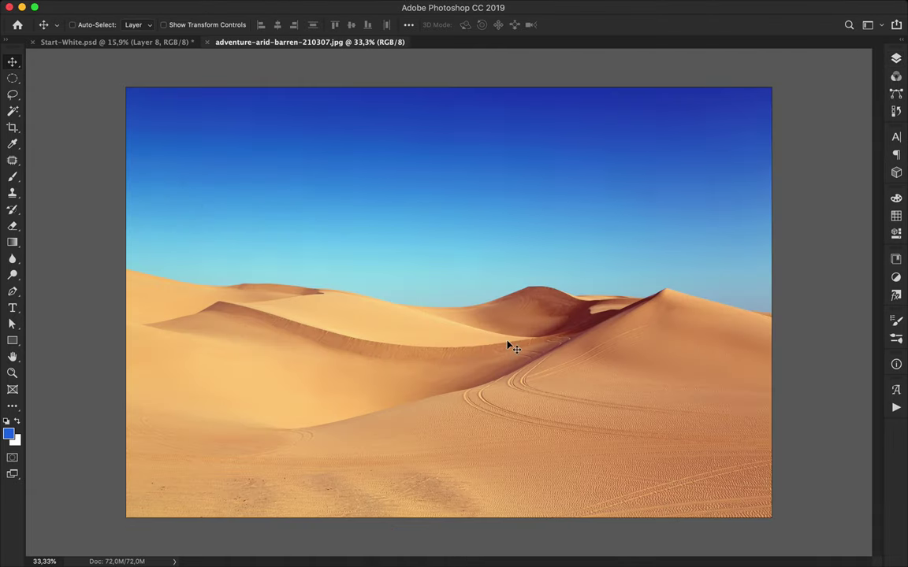
- Select a tall strip of dunes in the desert photo and copy it to its own layer
{"action": "key", "text": "m"}
{"action": "right_click", "coordinate": [13, 79]}
{"action": "left_click", "coordinate": [88, 76]}
{"action": "left_click_drag", "start_coordinate": [552, 300], "coordinate": [635, 514]}
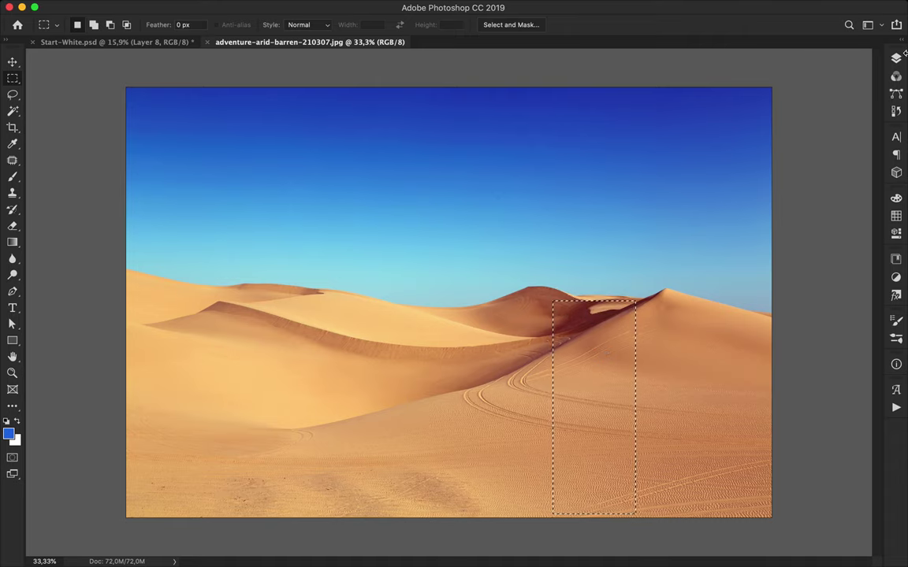
{"action": "key", "text": "F7"}
{"action": "key", "text": "ctrl+shift+n"}
{"action": "key", "text": "Return"}
{"action": "key", "text": "ctrl+j"}
- Drag the sand strip into the poster and place it above the blue block
{"action": "key", "text": "v"}
{"action": "mouse_move", "coordinate": [594, 414]}
{"action": "left_mouse_down"}
{"action": "mouse_move", "coordinate": [447, 292]}
{"action": "mouse_move", "coordinate": [563, 159]}
{"action": "left_mouse_up"}
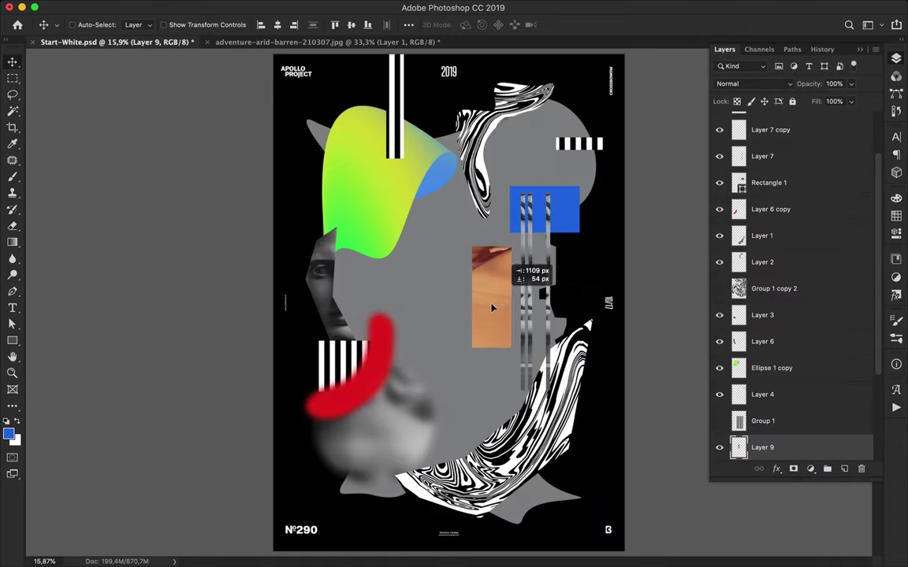
{"action": "left_click_drag", "start_coordinate": [562, 158], "coordinate": [565, 165]}
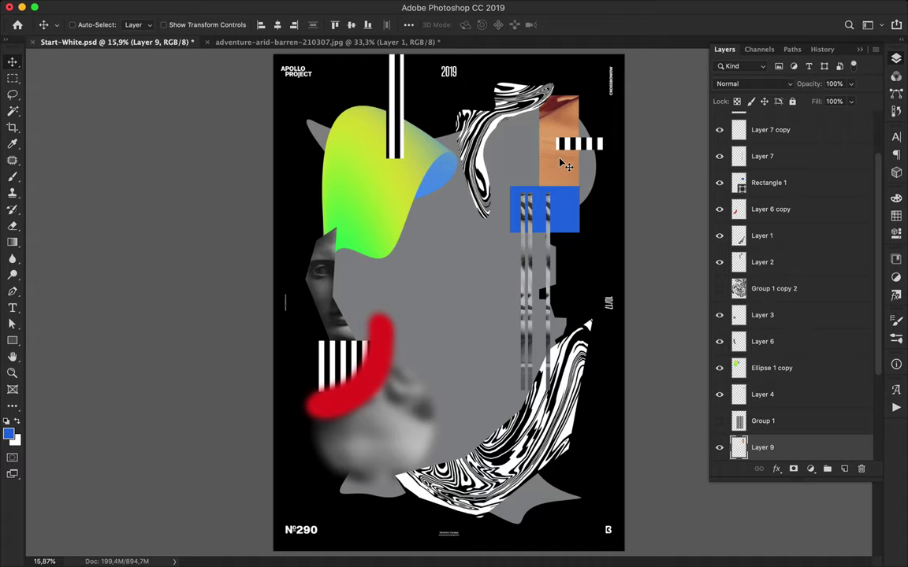
{"action": "scroll", "coordinate": [565, 165], "scroll_direction": "up", "scroll_amount": 5}
{"action": "scroll", "coordinate": [565, 164], "scroll_direction": "right", "scroll_amount": 5}
{"action": "scroll", "coordinate": [565, 164], "scroll_direction": "up", "scroll_amount": 3}
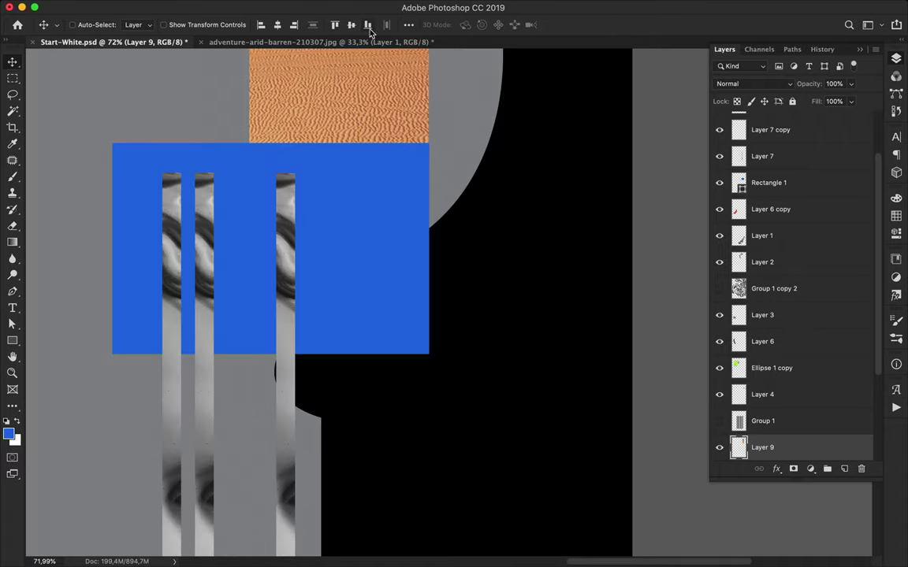
- Copy a full-width band of sky from the desert photo into the poster
{"action": "left_click", "coordinate": [370, 42]}
{"action": "key", "text": "m"}
{"action": "left_click_drag", "start_coordinate": [117, 166], "coordinate": [780, 249]}
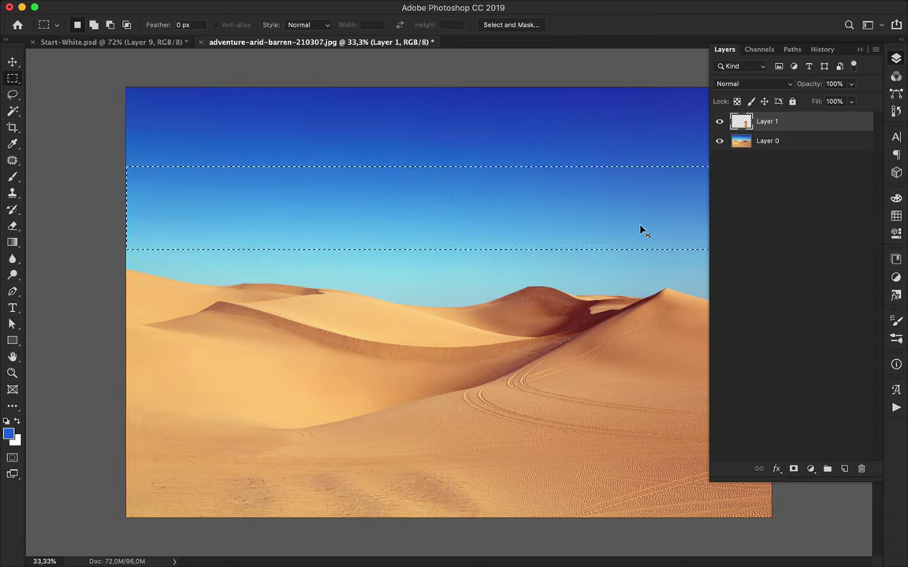
{"action": "key", "text": "ctrl+j"}
{"action": "key", "text": "v"}
{"action": "left_click_drag", "start_coordinate": [372, 206], "coordinate": [220, 289]}
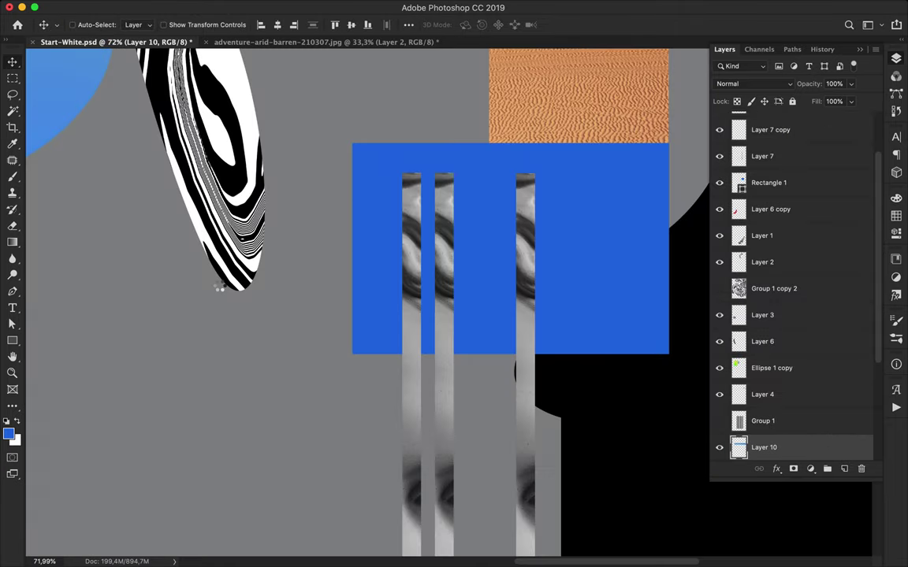
- Place the sky band near the poster bottom above the background and delete its right end
{"action": "key", "text": "ctrl+0"}
{"action": "left_click_drag", "start_coordinate": [449, 229], "coordinate": [408, 502]}
{"action": "left_click_drag", "start_coordinate": [764, 447], "coordinate": [774, 436]}
{"action": "key", "text": "ctrl+["}
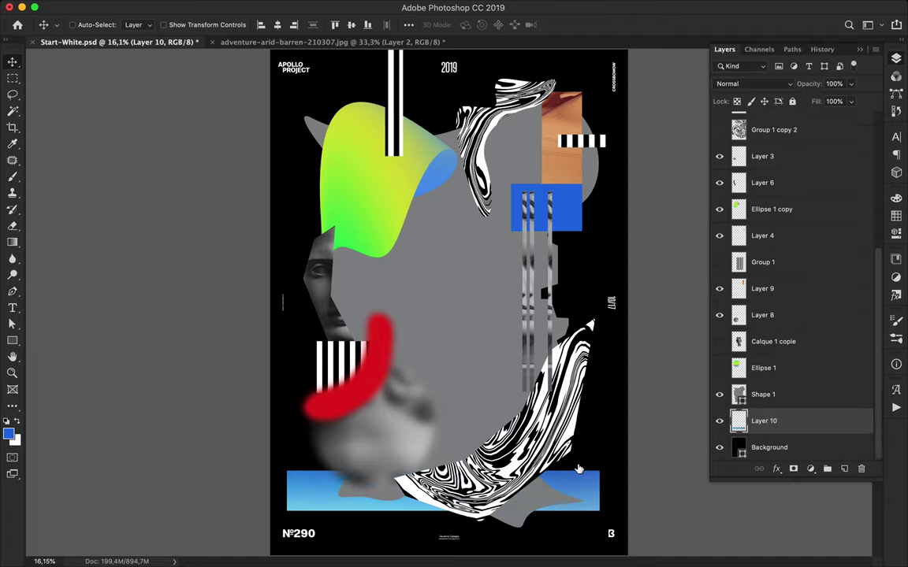
{"action": "key", "text": "m"}
{"action": "left_click_drag", "start_coordinate": [491, 422], "coordinate": [624, 552]}
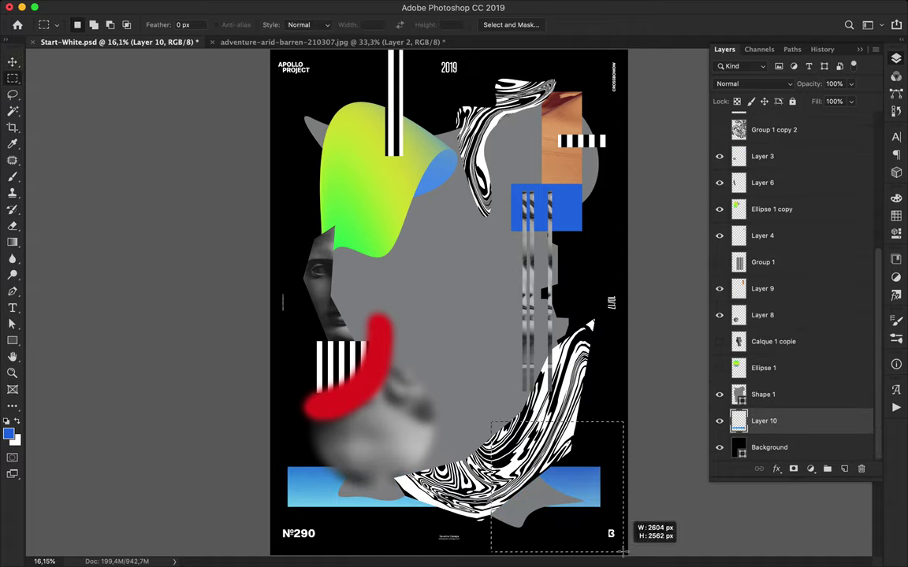
{"action": "key", "text": "Delete"}
{"action": "key", "text": "v"}
- Copy a square of dunes from the photo's original layer and drag it into the poster
{"action": "key", "text": "ctrl+Tab"}
{"action": "key", "text": "m"}
{"action": "mouse_move", "coordinate": [167, 260]}
{"action": "left_mouse_down"}
{"action": "mouse_move", "coordinate": [334, 440]}
{"action": "mouse_move", "coordinate": [304, 402]}
{"action": "left_mouse_up"}
{"action": "key", "text": "ctrl+j"}
{"action": "left_click", "coordinate": [547, 194]}
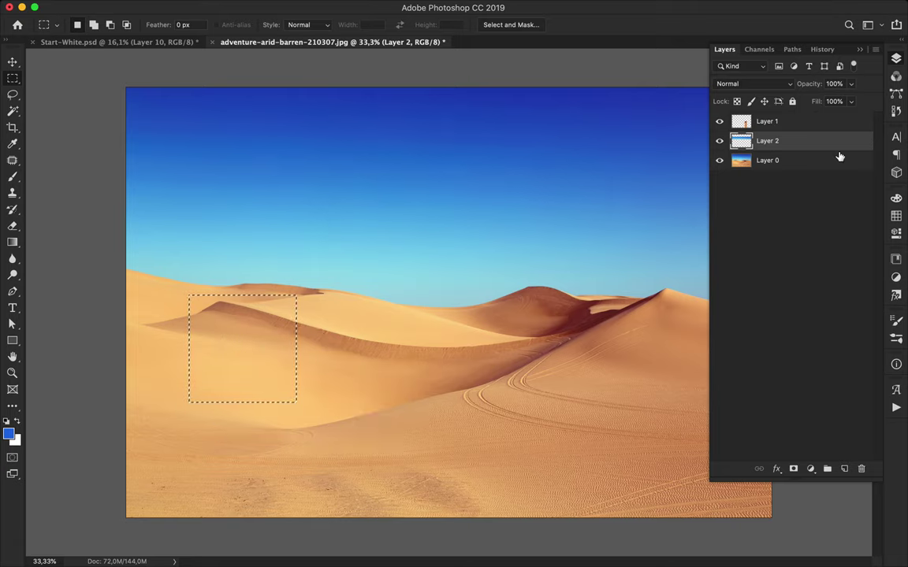
{"action": "left_click", "coordinate": [838, 158]}
{"action": "key", "text": "ctrl+j"}
{"action": "key", "text": "v"}
{"action": "mouse_move", "coordinate": [353, 282]}
{"action": "left_mouse_down"}
{"action": "mouse_move", "coordinate": [118, 42]}
{"action": "mouse_move", "coordinate": [507, 274]}
{"action": "left_mouse_up"}
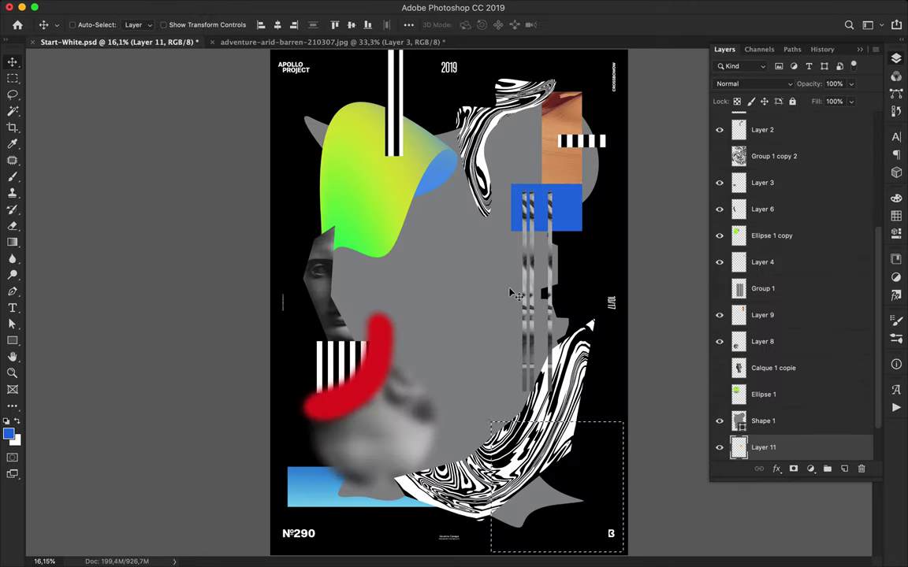
- Position the dune square left of the statue's face, above the stripes
{"action": "key", "text": "m"}
{"action": "key", "text": "ctrl+d"}
{"action": "key", "text": "v"}
{"action": "left_click_drag", "start_coordinate": [762, 447], "coordinate": [800, 412]}
{"action": "mouse_move", "coordinate": [441, 256]}
{"action": "left_mouse_down"}
{"action": "mouse_move", "coordinate": [397, 354]}
{"action": "mouse_move", "coordinate": [351, 331]}
{"action": "left_mouse_up"}
- Draw a large green-outlined ellipse around the blue block
{"action": "left_click", "coordinate": [12, 341]}
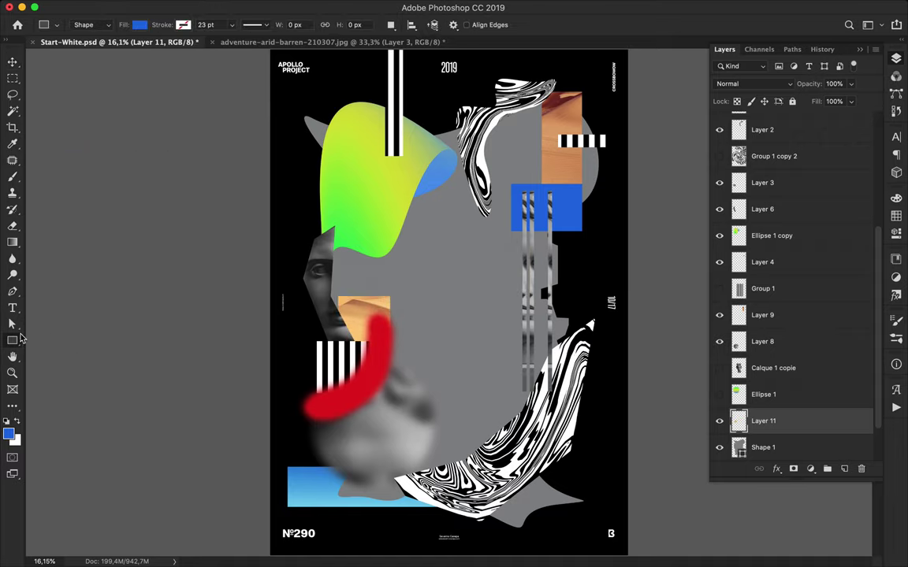
{"action": "left_click", "coordinate": [66, 363]}
{"action": "left_click", "coordinate": [140, 24]}
{"action": "scroll", "coordinate": [191, 140], "scroll_direction": "down", "scroll_amount": 5}
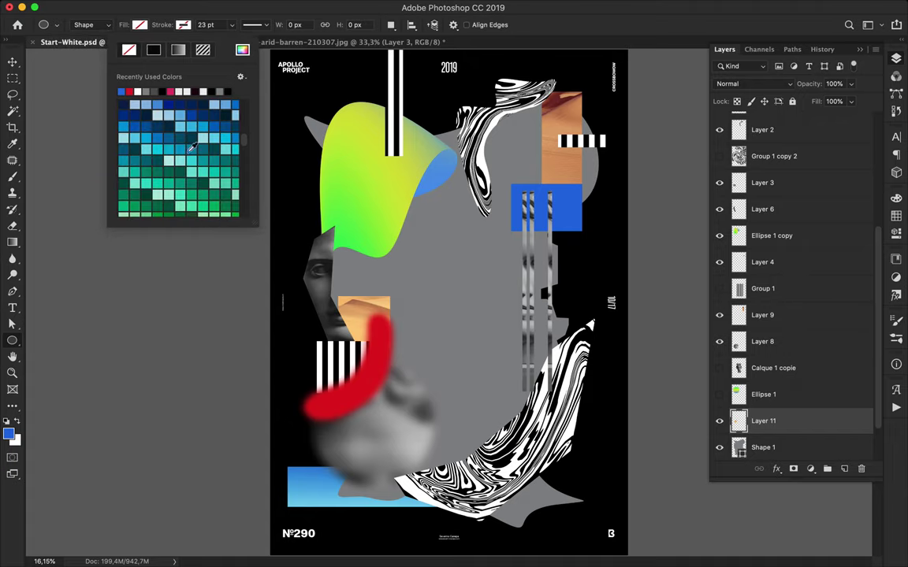
{"action": "left_click", "coordinate": [201, 205]}
{"action": "mouse_move", "coordinate": [468, 253]}
{"action": "left_mouse_down"}
{"action": "mouse_move", "coordinate": [511, 310]}
{"action": "mouse_move", "coordinate": [529, 231]}
{"action": "left_mouse_up"}
{"action": "key", "text": "v"}
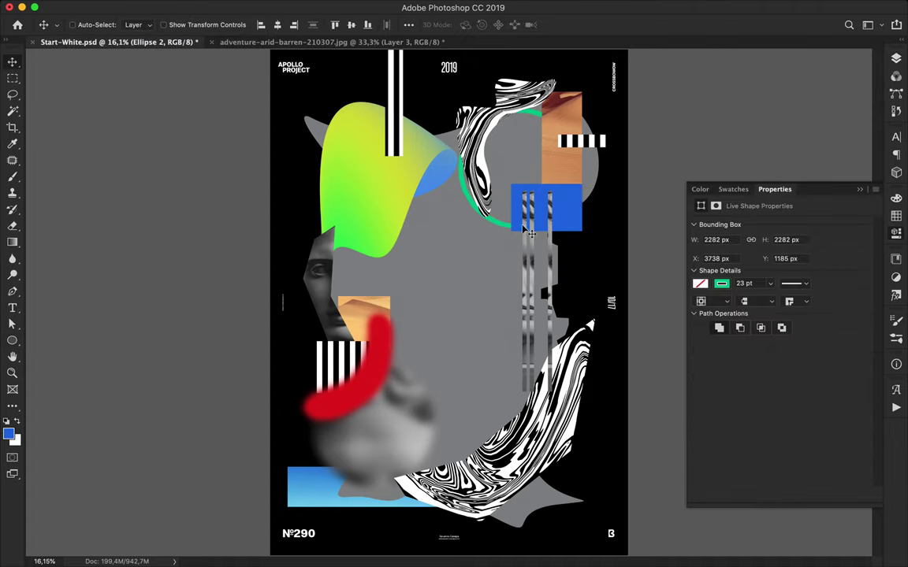
- Draw a small ring with a thinner yellow outline at the poster centre
{"action": "key", "text": "u"}
{"action": "left_click", "coordinate": [232, 24]}
{"action": "left_click_drag", "start_coordinate": [217, 39], "coordinate": [212, 40]}
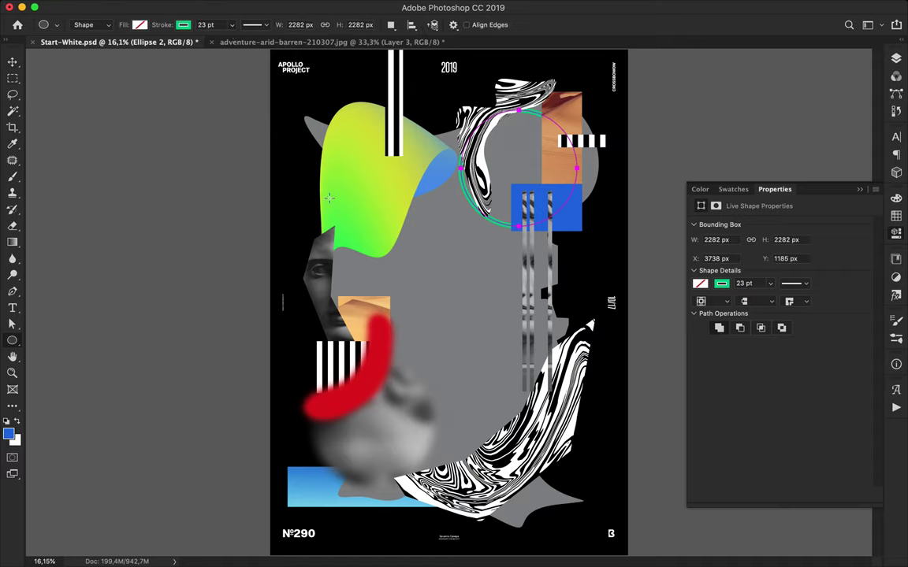
{"action": "left_click_drag", "start_coordinate": [419, 284], "coordinate": [437, 302]}
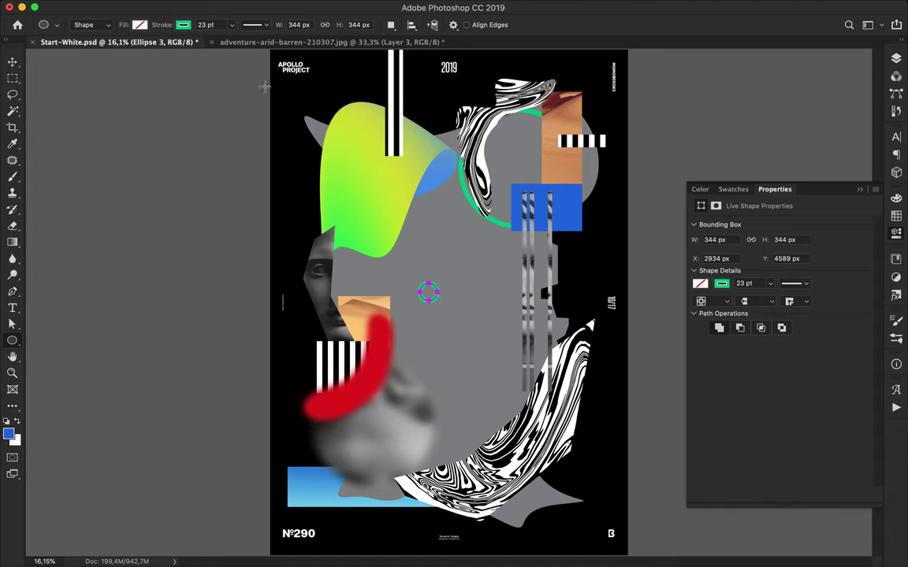
{"action": "left_click", "coordinate": [139, 25]}
{"action": "left_click", "coordinate": [205, 136]}
- Move the yellow ring down near the swirl, raise its layer, and duplicate it to the right
{"action": "key", "text": "Return"}
{"action": "key", "text": "v"}
{"action": "left_click_drag", "start_coordinate": [427, 293], "coordinate": [454, 439]}
{"action": "key", "text": "F7"}
{"action": "mouse_move", "coordinate": [776, 419]}
{"action": "left_mouse_down"}
{"action": "mouse_move", "coordinate": [779, 120]}
{"action": "mouse_move", "coordinate": [780, 127]}
{"action": "left_mouse_up"}
{"action": "left_click_drag", "start_coordinate": [454, 439], "coordinate": [568, 471]}
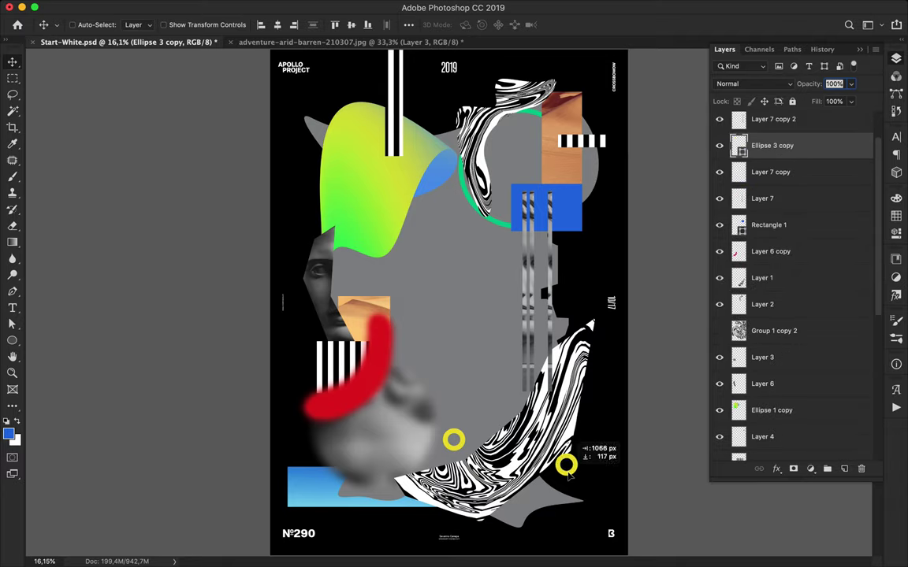
{"action": "key", "text": "p"}
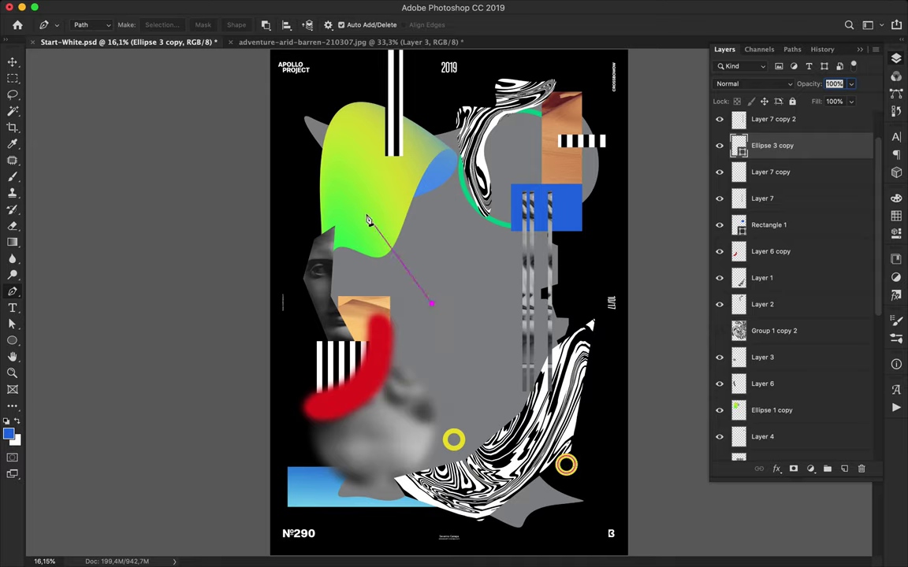
- Set the Pen tool to Shape mode with an orange-red stroke for the zigzag line
{"action": "key", "text": "a"}
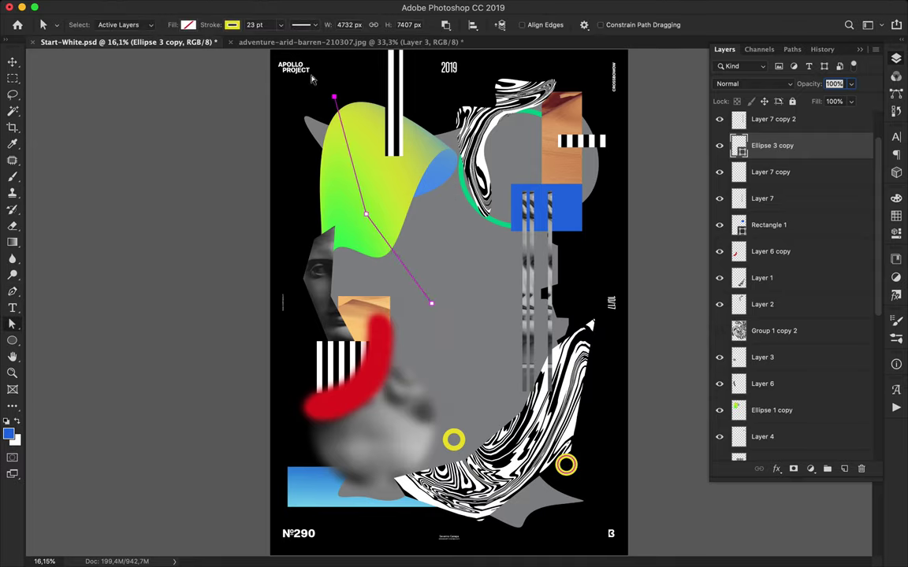
{"action": "key", "text": "p"}
{"action": "left_click", "coordinate": [89, 24]}
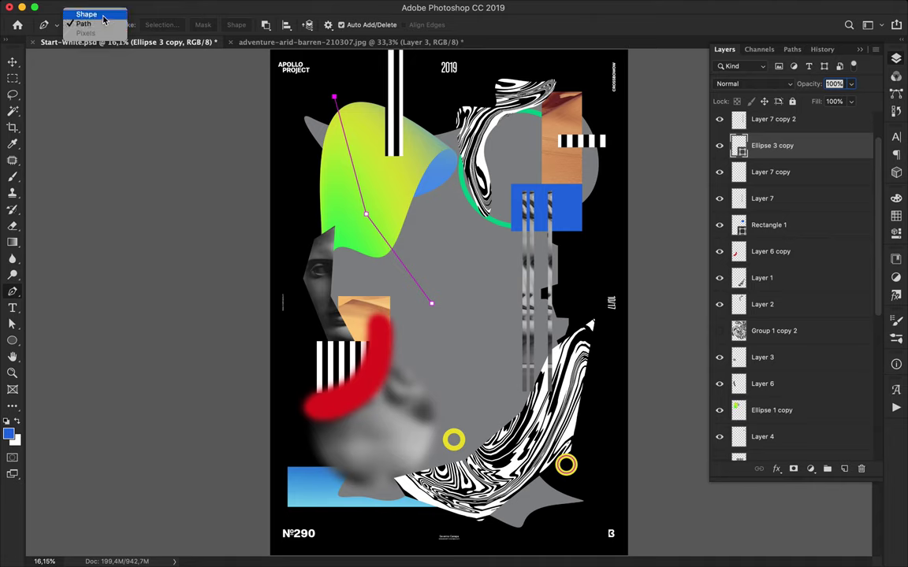
{"action": "left_click", "coordinate": [336, 93]}
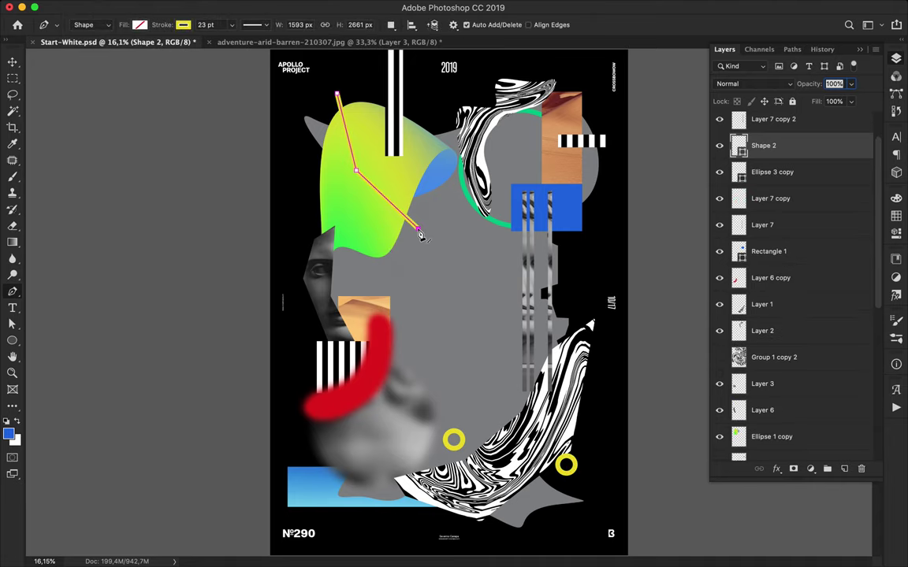
{"action": "left_click", "coordinate": [183, 24]}
{"action": "scroll", "coordinate": [181, 149], "scroll_direction": "down", "scroll_amount": 5}
{"action": "left_click", "coordinate": [240, 186]}
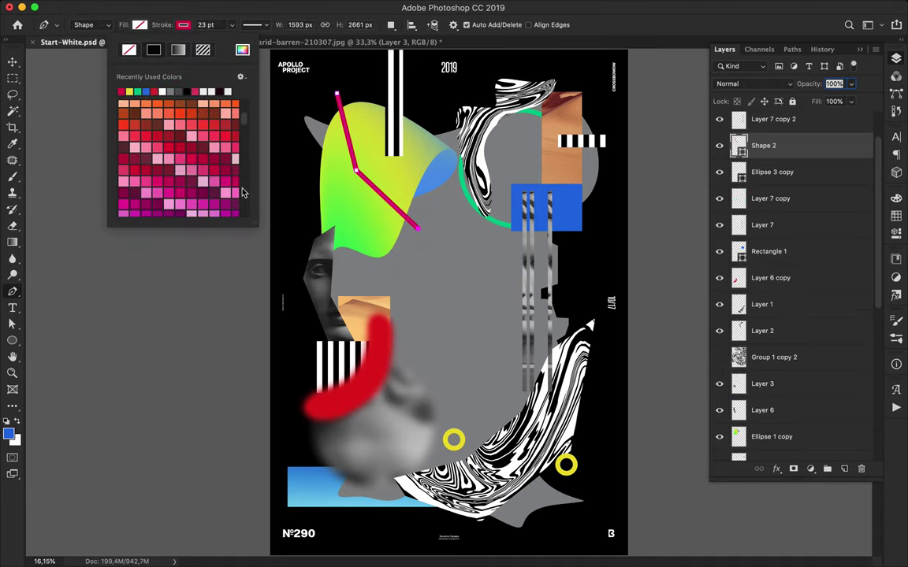
{"action": "left_click", "coordinate": [218, 123]}
{"action": "key", "text": "v"}
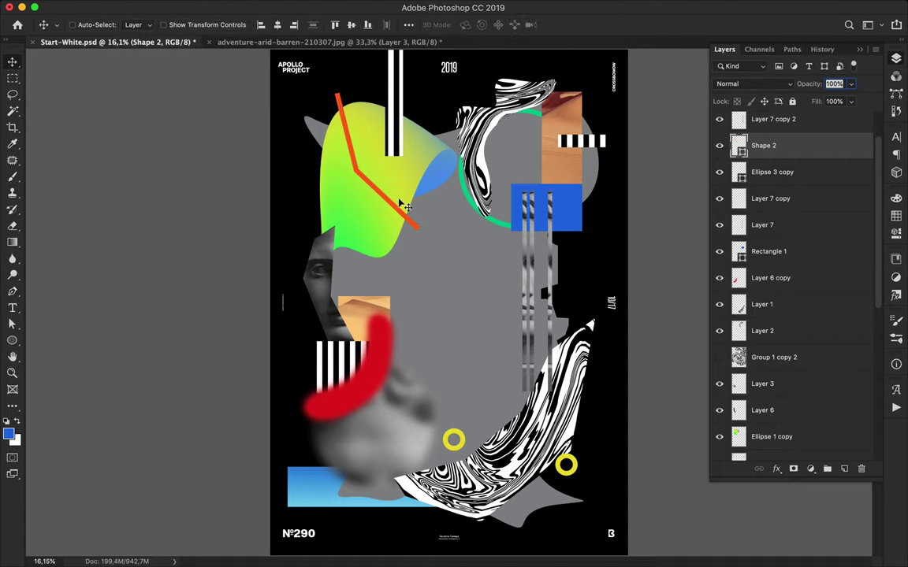
- Move the orange line's Shape 2 layer below Layer 6 in the stack
{"action": "key", "text": "p"}
{"action": "key", "text": "v"}
{"action": "mouse_move", "coordinate": [763, 145]}
{"action": "left_mouse_down"}
{"action": "mouse_move", "coordinate": [796, 344]}
{"action": "mouse_move", "coordinate": [797, 422]}
{"action": "left_mouse_up"}
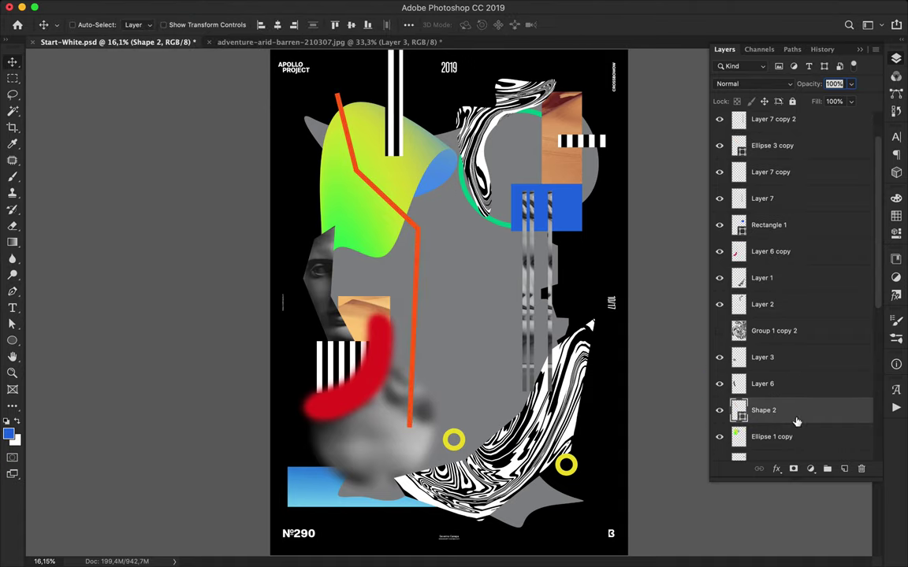
{"action": "scroll", "coordinate": [797, 422], "scroll_direction": "down", "scroll_amount": 2}
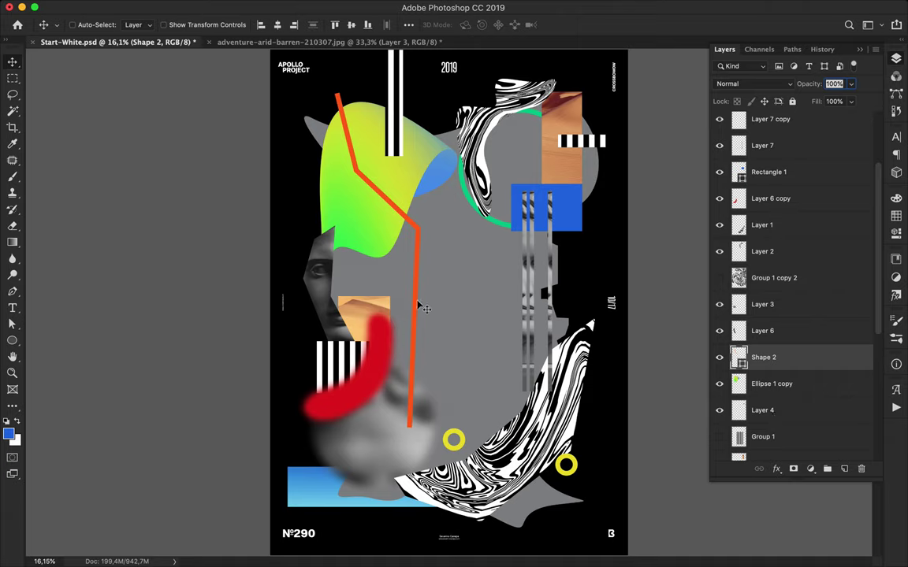
- Thin the orange zigzag line's stroke to 13 pt
{"action": "key", "text": "a"}
{"action": "key", "text": "Return"}
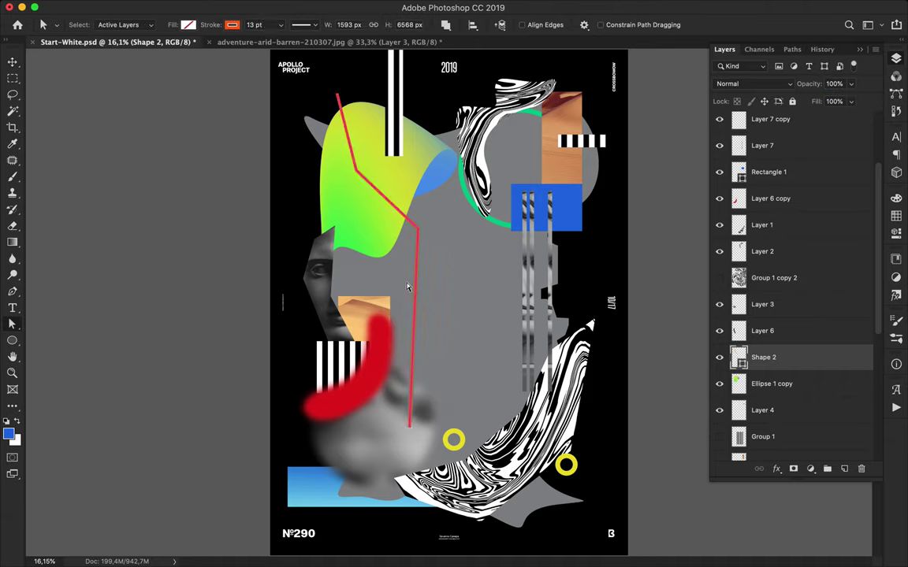
{"action": "key", "text": "v"}
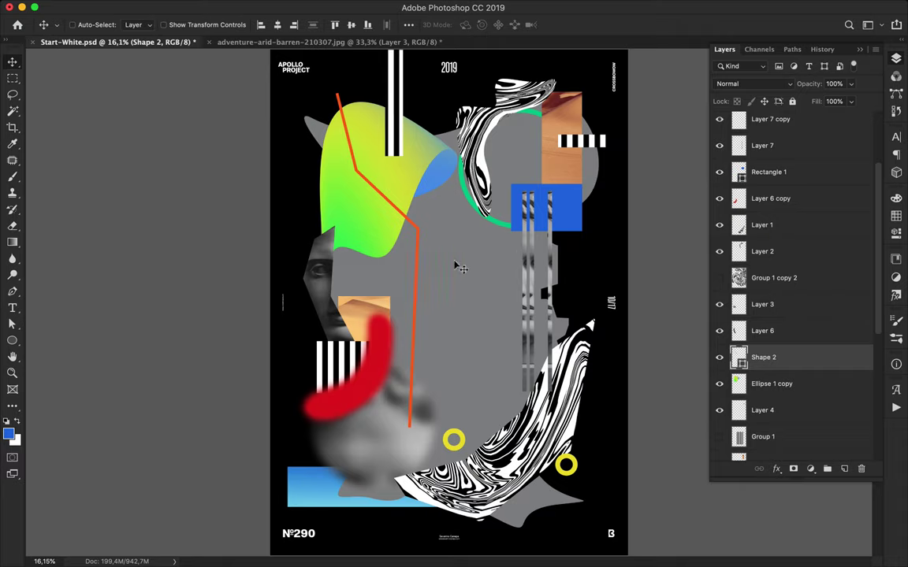
{"action": "key", "text": "p"}
{"action": "left_click", "coordinate": [376, 235]}
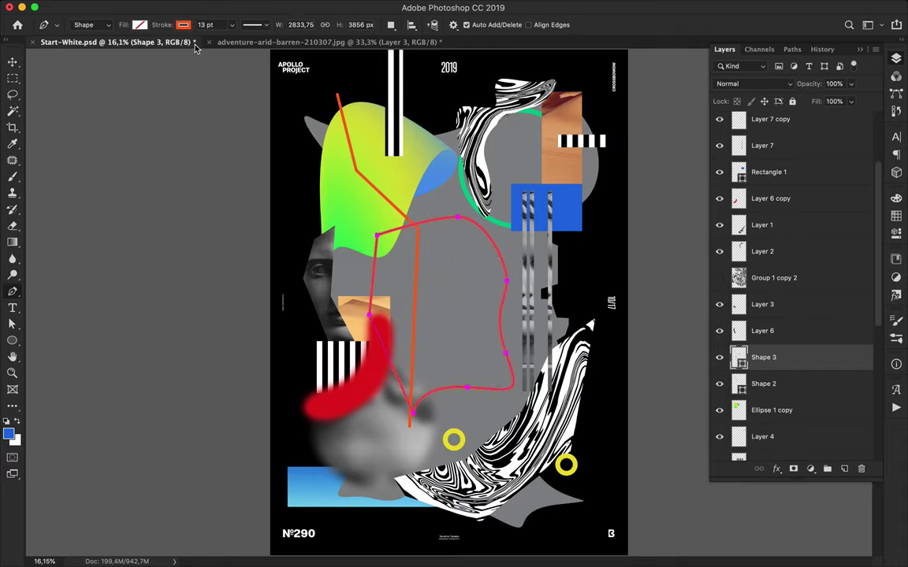
- Fill Shape 3 with dark grey #4b4b4b and move it below Layer 11, above Shape 1
{"action": "left_click", "coordinate": [182, 24]}
{"action": "left_click", "coordinate": [140, 24]}
{"action": "left_click", "coordinate": [126, 117]}
{"action": "left_click", "coordinate": [198, 50]}
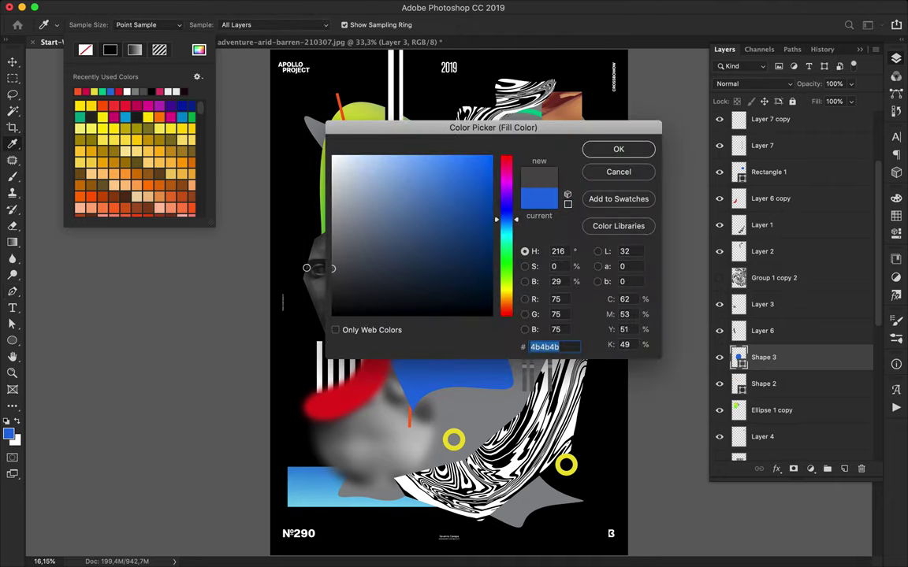
{"action": "key", "text": "Return"}
{"action": "key", "text": "v"}
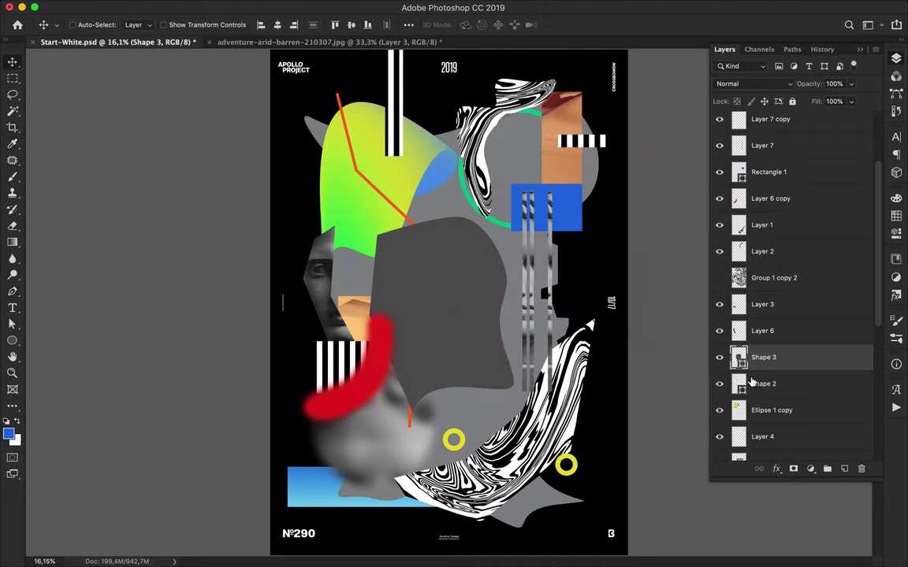
{"action": "left_click_drag", "start_coordinate": [753, 381], "coordinate": [775, 251]}
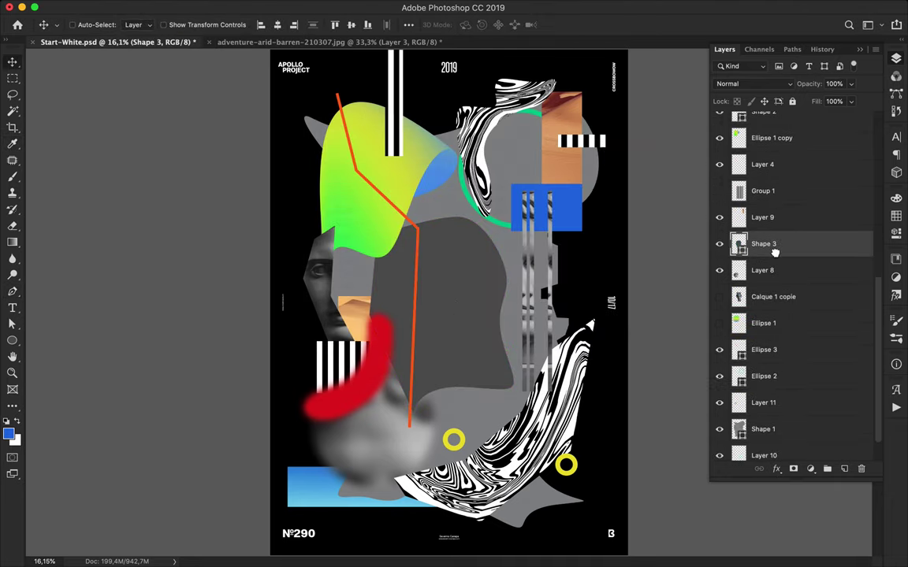
{"action": "left_click_drag", "start_coordinate": [775, 251], "coordinate": [776, 407]}
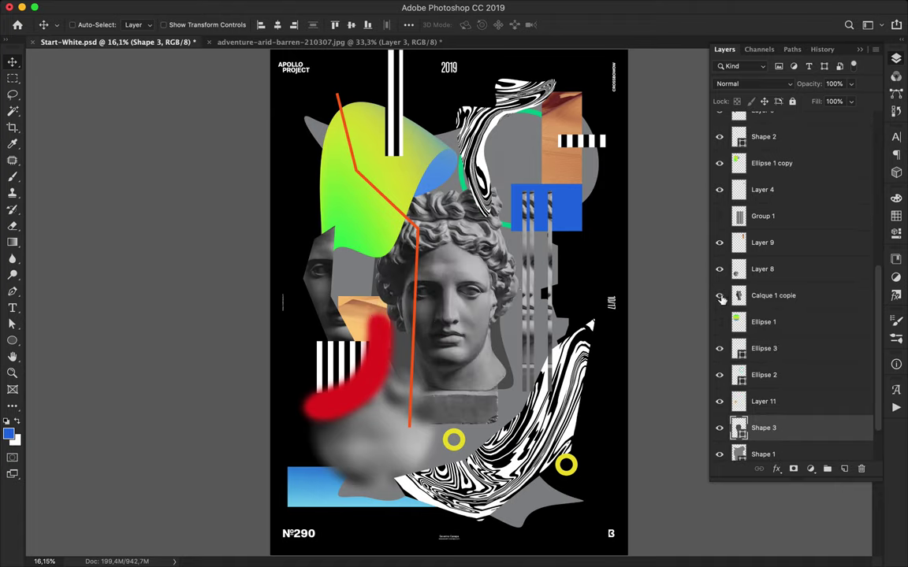
- Copy the statue's face from Calque 1 copie to a layer, placing copies below and above the head
{"action": "key", "text": "m"}
{"action": "left_click_drag", "start_coordinate": [475, 344], "coordinate": [478, 347]}
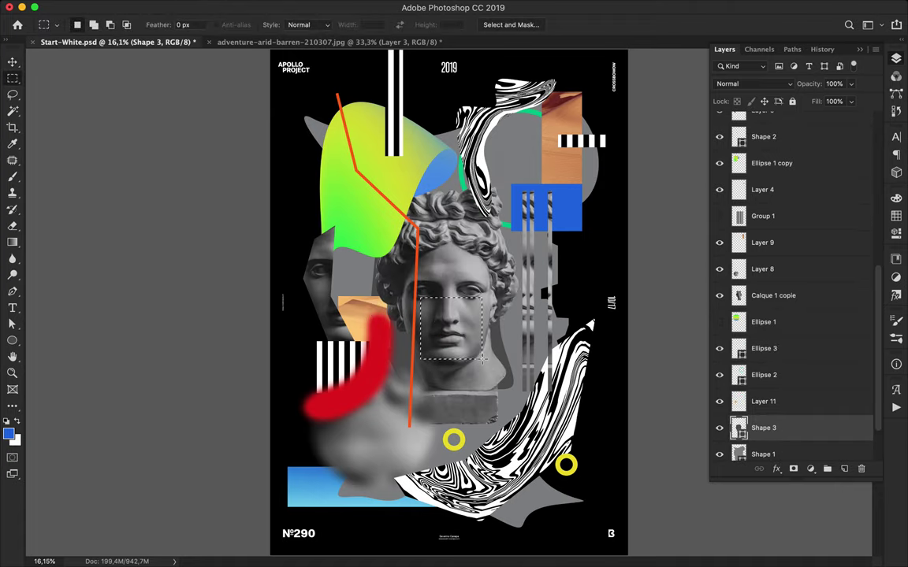
{"action": "key", "text": "ctrl+j"}
{"action": "key", "text": "v"}
{"action": "left_click", "coordinate": [718, 376]}
{"action": "left_click", "coordinate": [719, 403]}
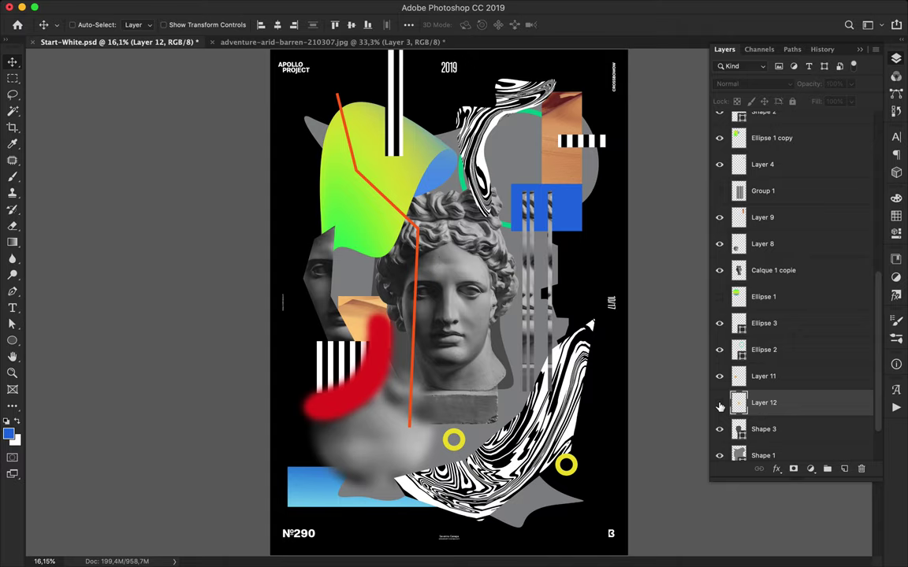
{"action": "key", "text": "ctrl+z"}
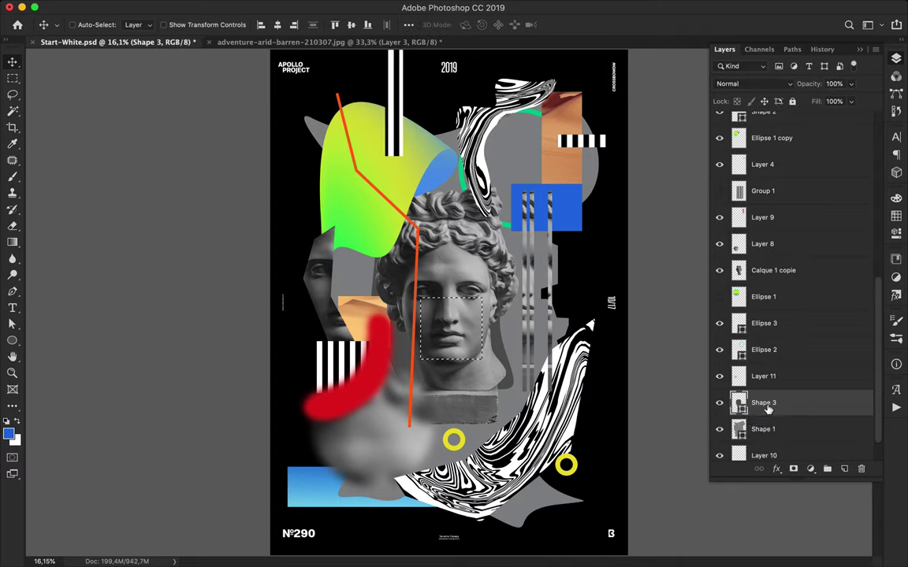
{"action": "left_click", "coordinate": [761, 272]}
{"action": "key", "text": "ctrl+j"}
{"action": "mouse_move", "coordinate": [401, 296]}
{"action": "left_mouse_down"}
{"action": "mouse_move", "coordinate": [490, 423]}
{"action": "mouse_move", "coordinate": [419, 128]}
{"action": "left_mouse_up"}
{"action": "key", "text": "alt+bracketleft"}
{"action": "key", "text": "alt+bracketleft"}
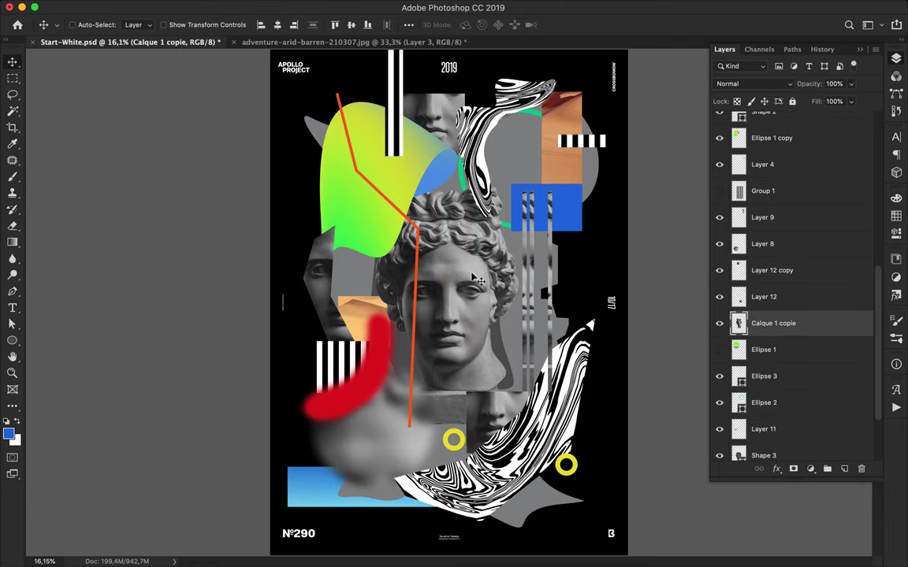
- Delete a square from the statue's face and nudge the orange line up and left
{"action": "key", "text": "m"}
{"action": "left_click_drag", "start_coordinate": [454, 308], "coordinate": [485, 341]}
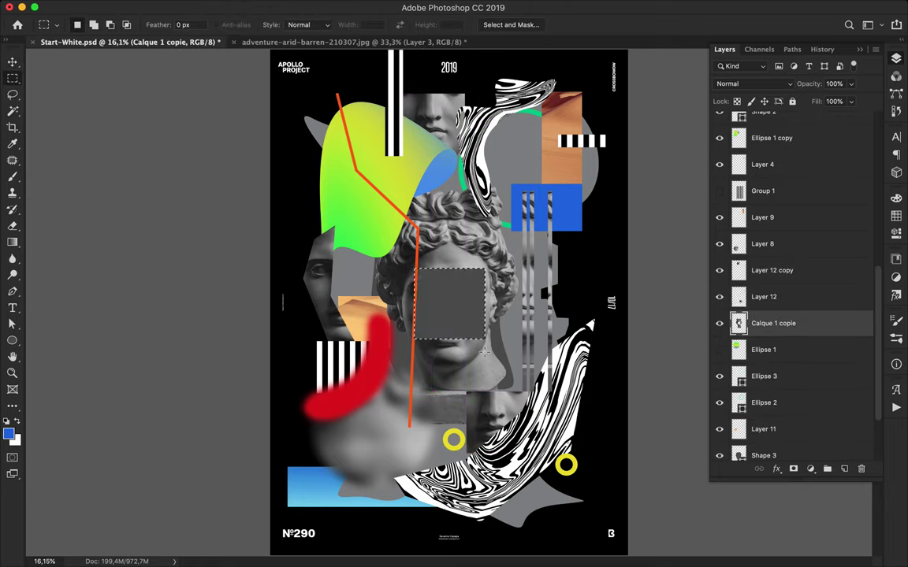
{"action": "key", "text": "v"}
{"action": "key", "text": "m"}
{"action": "key", "text": "ctrl+d"}
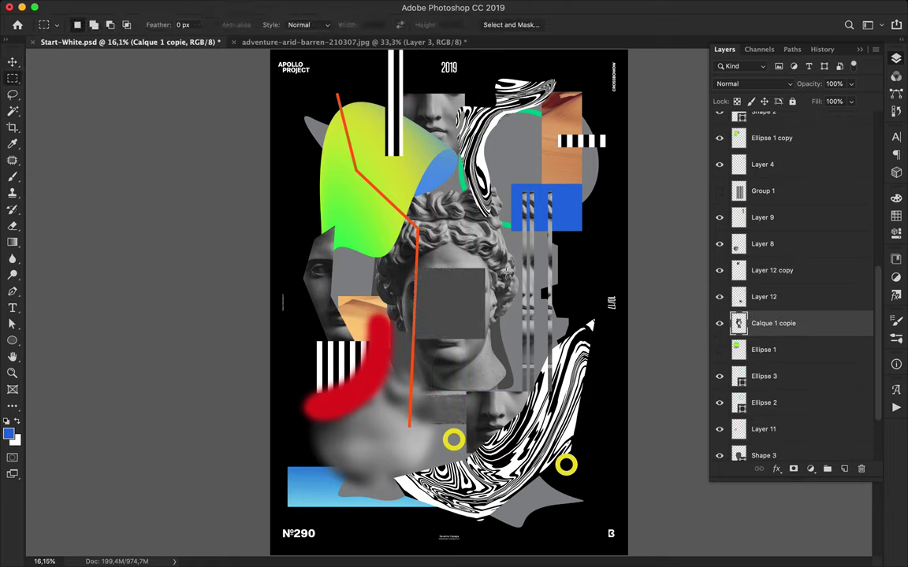
{"action": "key", "text": "v"}
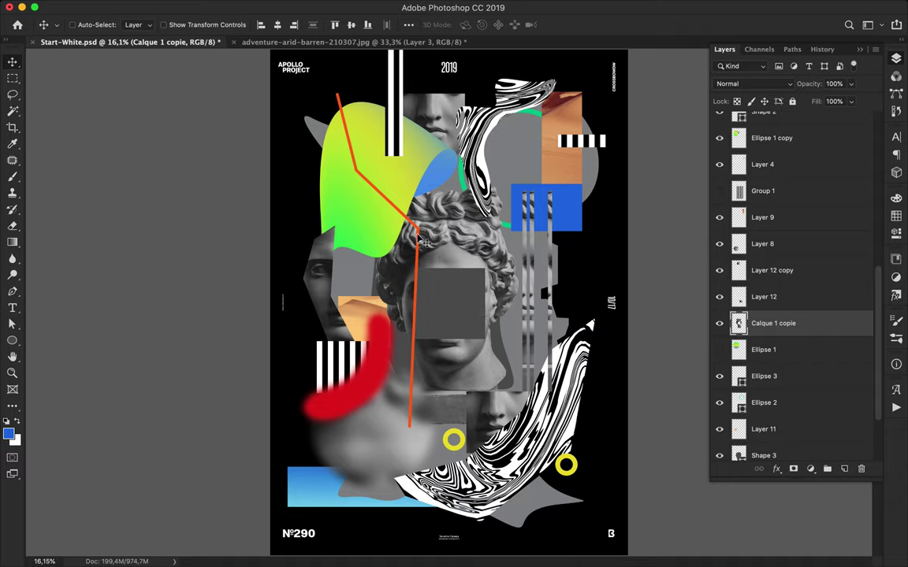
{"action": "left_click_drag", "start_coordinate": [394, 207], "coordinate": [376, 190]}
- Draw a small ellipse on the green shape and fill it light blue
{"action": "key", "text": "m"}
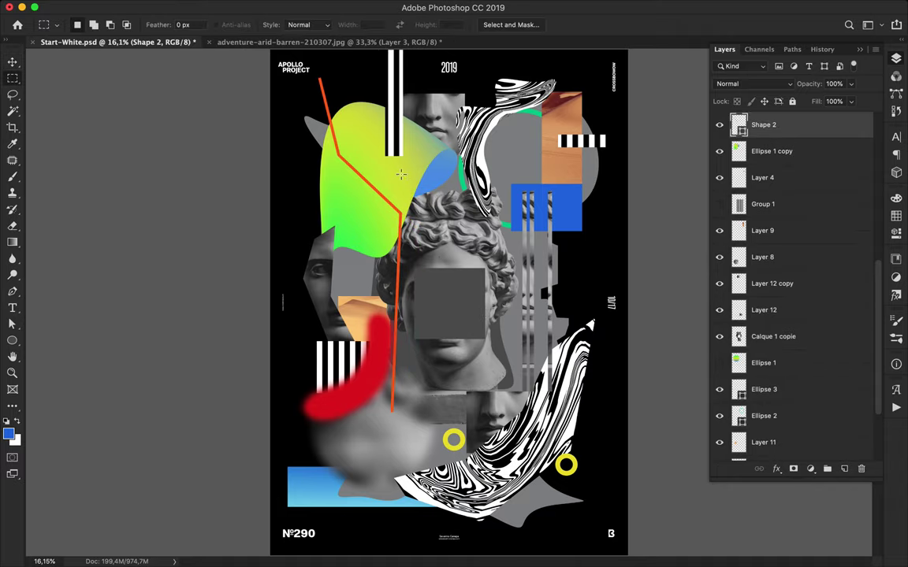
{"action": "key", "text": "u"}
{"action": "left_click", "coordinate": [140, 26]}
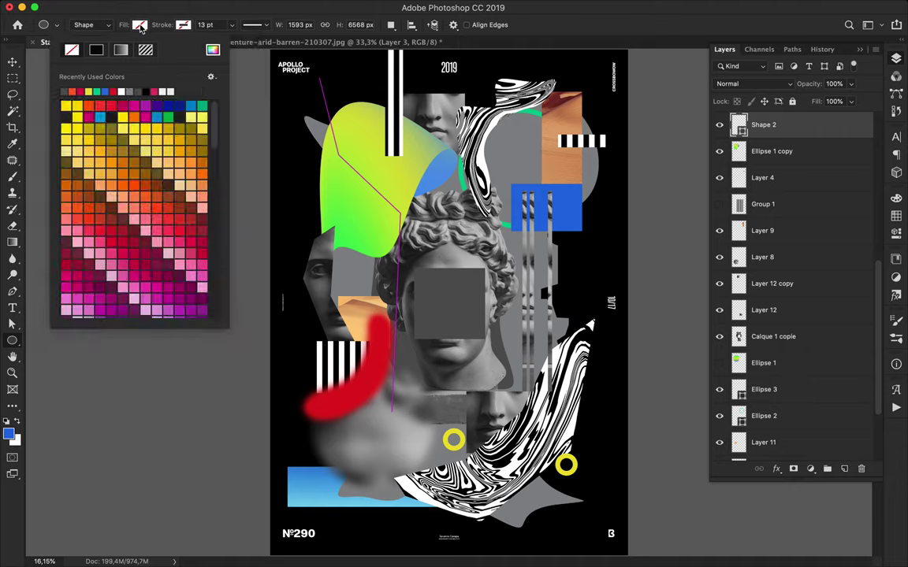
{"action": "scroll", "coordinate": [128, 193], "scroll_direction": "down", "scroll_amount": 10}
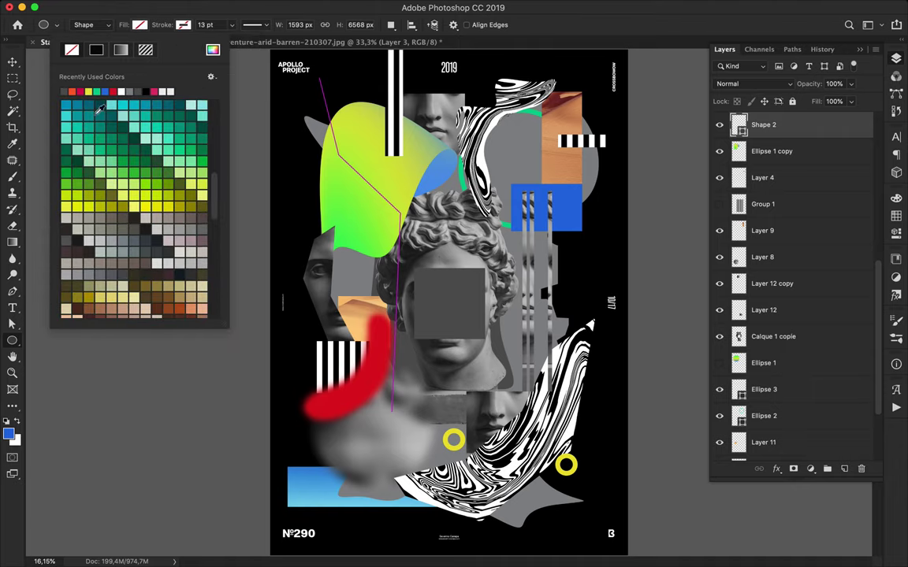
{"action": "left_click", "coordinate": [399, 174]}
{"action": "key", "text": "Escape"}
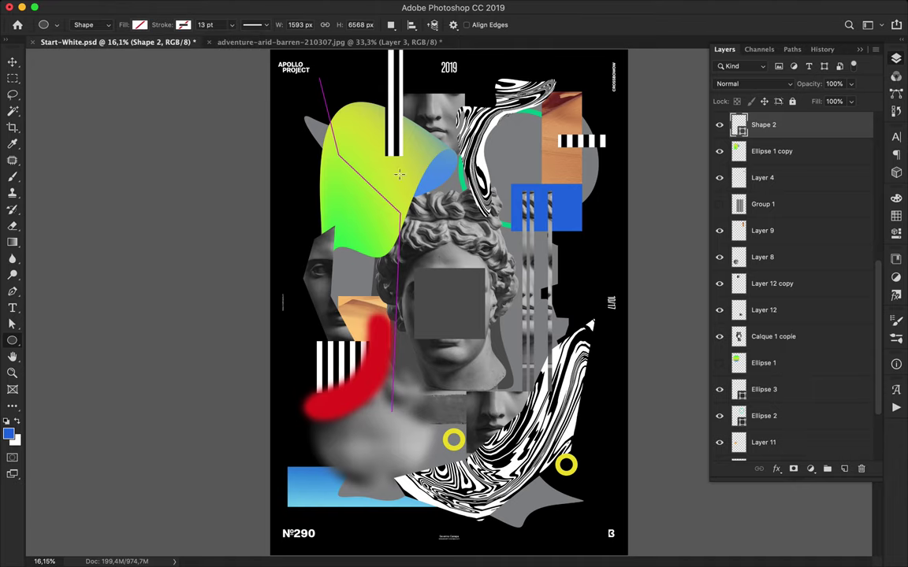
{"action": "left_click_drag", "start_coordinate": [402, 180], "coordinate": [399, 177]}
{"action": "left_click", "coordinate": [140, 26]}
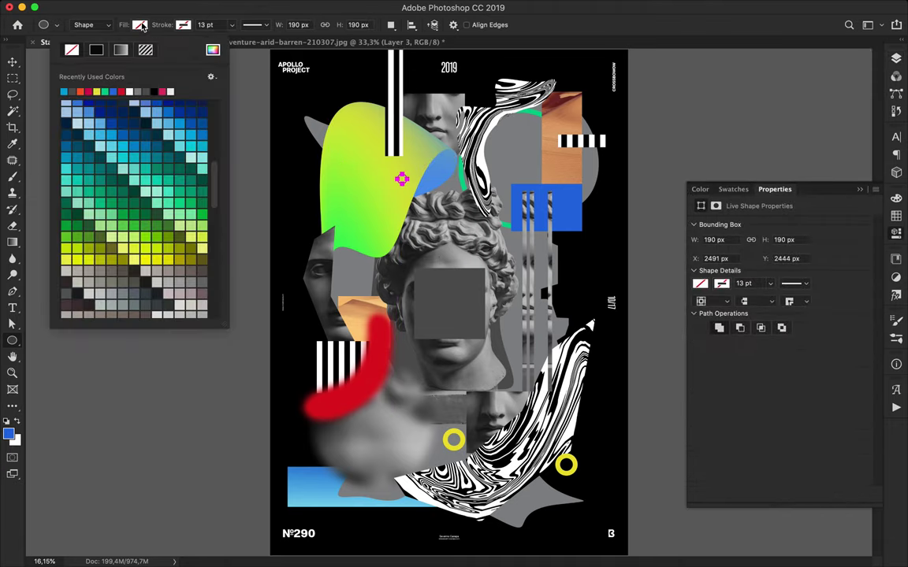
{"action": "left_click", "coordinate": [100, 123]}
- Resize the blue dot and duplicate it across the green shape
{"action": "scroll", "coordinate": [435, 167], "scroll_direction": "up", "scroll_amount": 3}
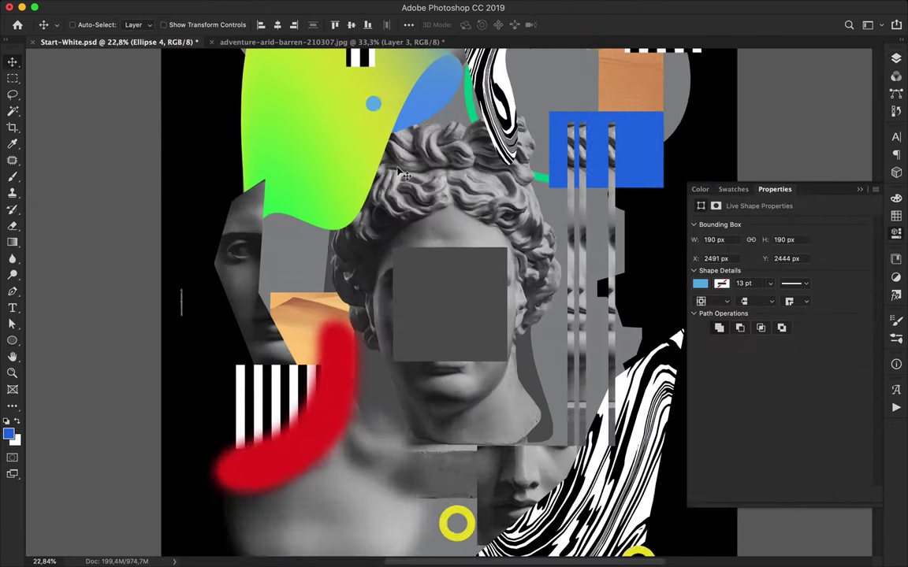
{"action": "key", "text": "ctrl+t"}
{"action": "mouse_move", "coordinate": [381, 194]}
{"action": "left_mouse_down"}
{"action": "mouse_move", "coordinate": [380, 202]}
{"action": "mouse_move", "coordinate": [423, 116]}
{"action": "mouse_move", "coordinate": [315, 96]}
{"action": "mouse_move", "coordinate": [349, 212]}
{"action": "mouse_move", "coordinate": [365, 224]}
{"action": "mouse_move", "coordinate": [360, 211]}
{"action": "mouse_move", "coordinate": [300, 193]}
{"action": "mouse_move", "coordinate": [445, 240]}
{"action": "left_mouse_up"}
{"action": "key", "text": "Return"}
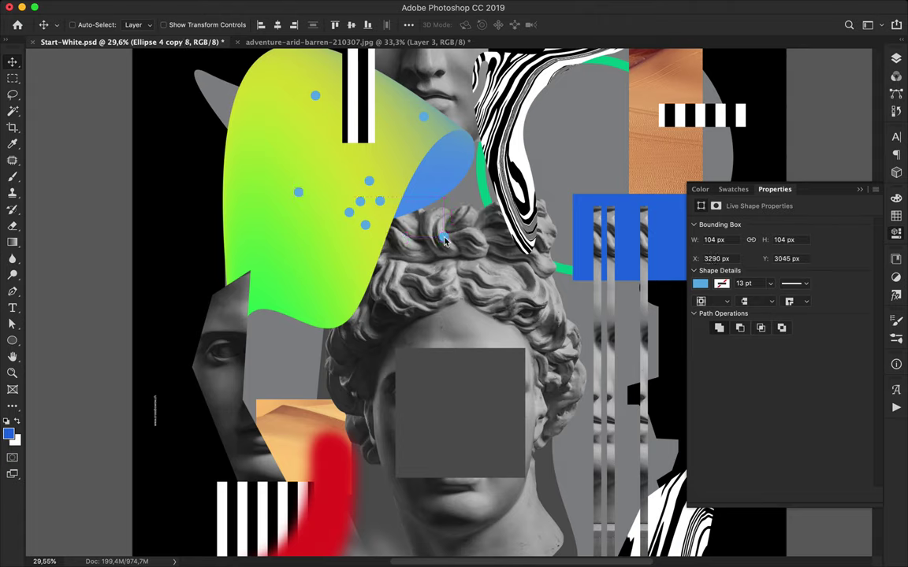
{"action": "mouse_move", "coordinate": [420, 193]}
{"action": "left_mouse_down"}
{"action": "mouse_move", "coordinate": [394, 221]}
{"action": "mouse_move", "coordinate": [385, 168]}
{"action": "mouse_move", "coordinate": [337, 172]}
{"action": "left_mouse_up"}
{"action": "scroll", "coordinate": [479, 259], "scroll_direction": "down", "scroll_amount": 5}
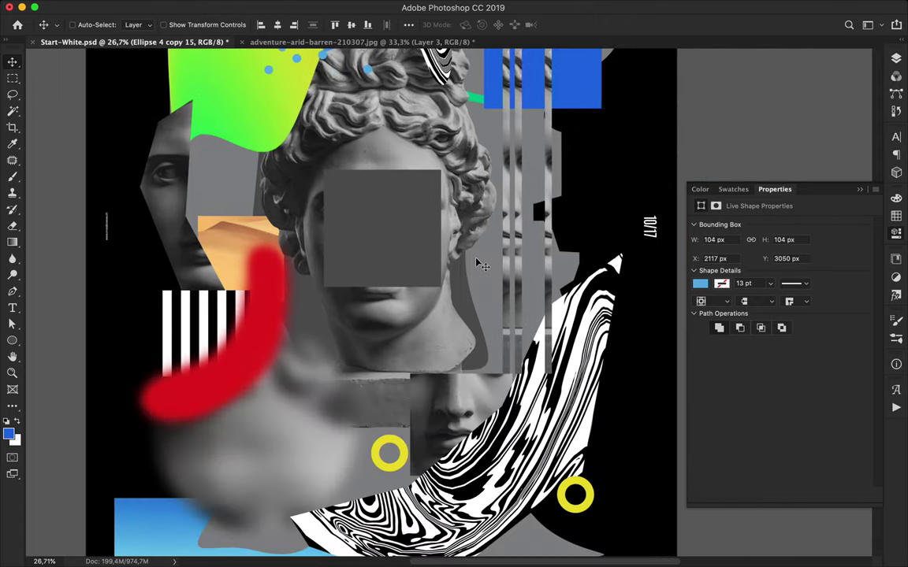
{"action": "key", "text": "p"}
{"action": "scroll", "coordinate": [478, 265], "scroll_direction": "down", "scroll_amount": 1}
- Draw a light-blue sliver shape edging the statue's cheek
{"action": "left_click", "coordinate": [459, 331]}
{"action": "left_click", "coordinate": [471, 305]}
{"action": "left_click", "coordinate": [455, 214]}
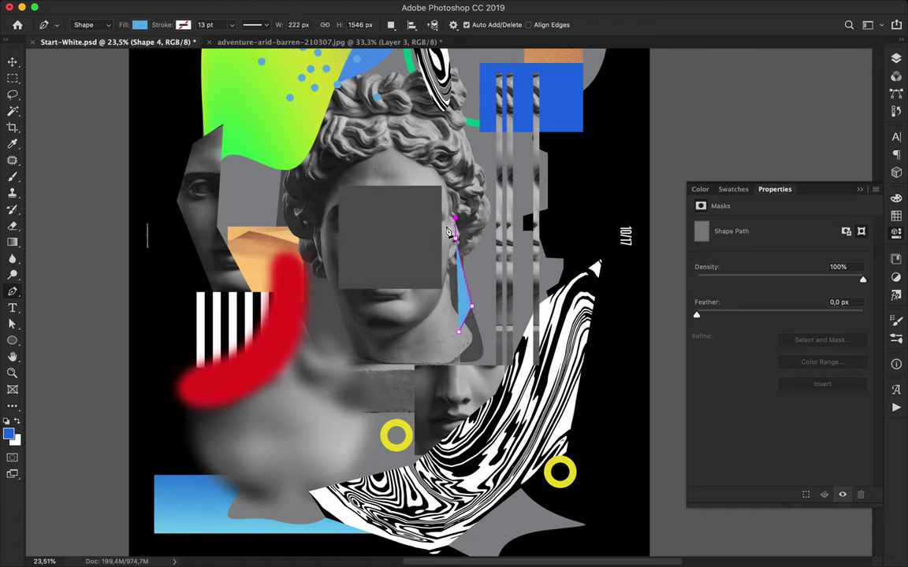
{"action": "left_click", "coordinate": [461, 334]}
{"action": "left_click", "coordinate": [173, 25]}
{"action": "left_click", "coordinate": [291, 85]}
- Draw an orange shape (Shape 5) beside the yellow ring
{"action": "left_click", "coordinate": [393, 404]}
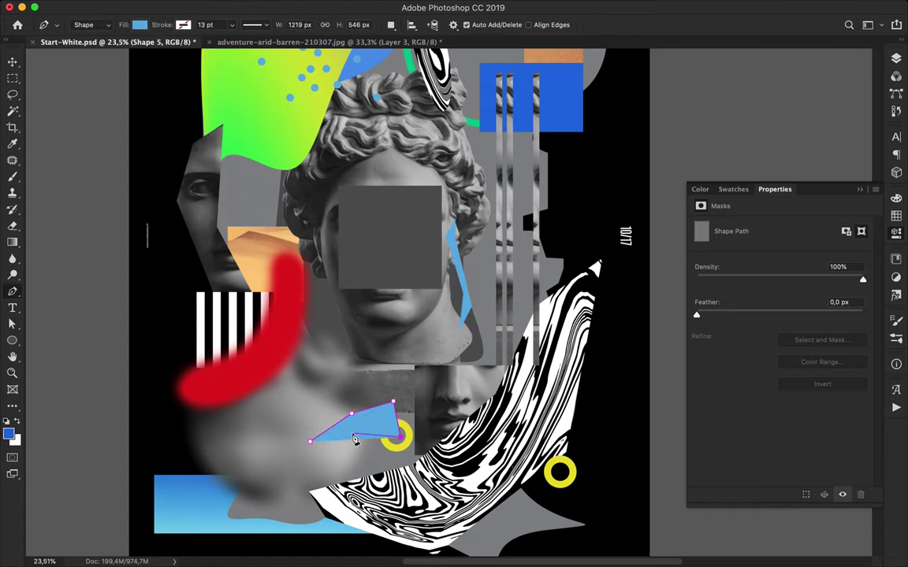
{"action": "left_click", "coordinate": [313, 447]}
{"action": "key", "text": "a"}
{"action": "left_click", "coordinate": [174, 25]}
{"action": "left_click", "coordinate": [199, 141]}
- Select the paths of the new blue and orange shapes
{"action": "key", "text": "v"}
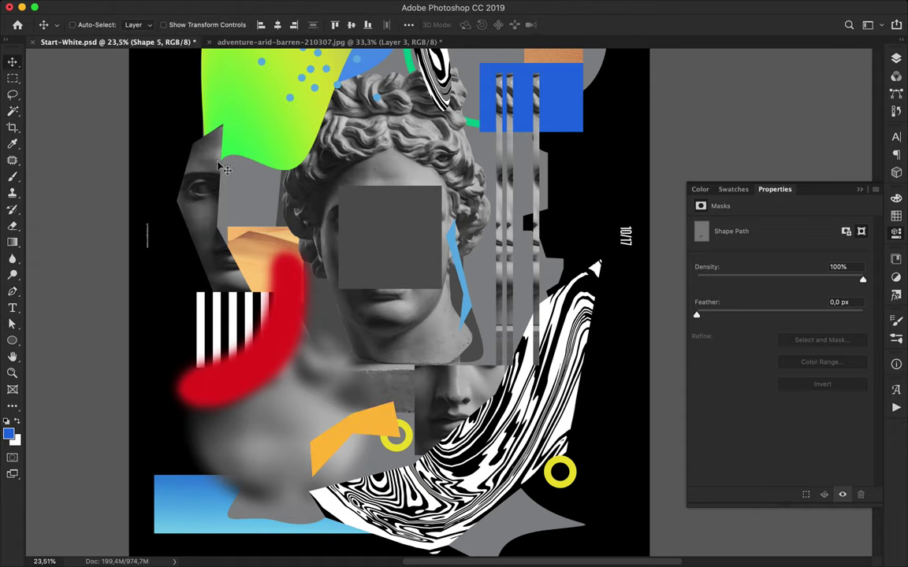
{"action": "scroll", "coordinate": [409, 316], "scroll_direction": "down", "scroll_amount": 1}
{"action": "scroll", "coordinate": [410, 315], "scroll_direction": "down", "scroll_amount": 1}
{"action": "scroll", "coordinate": [410, 316], "scroll_direction": "up", "scroll_amount": 3}
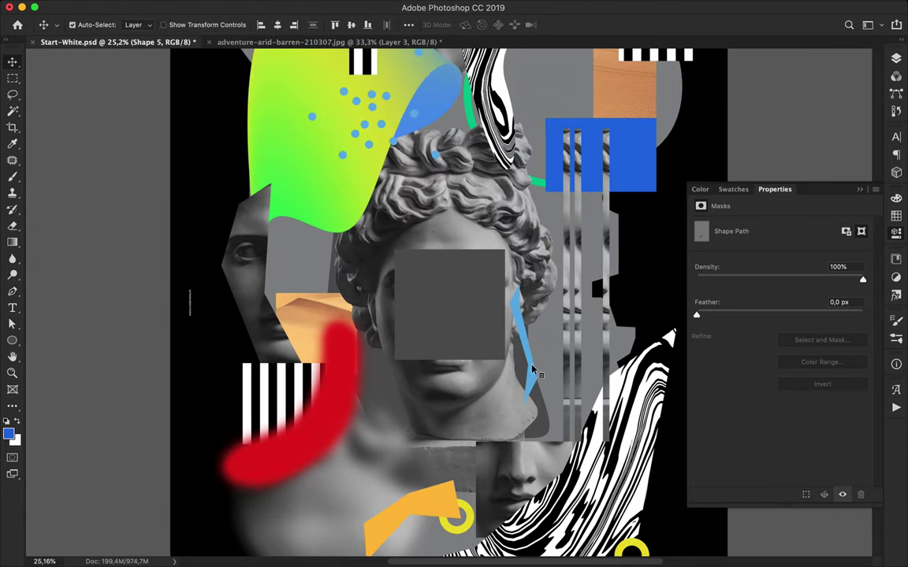
{"action": "key", "text": "a"}
{"action": "left_click", "coordinate": [531, 370]}
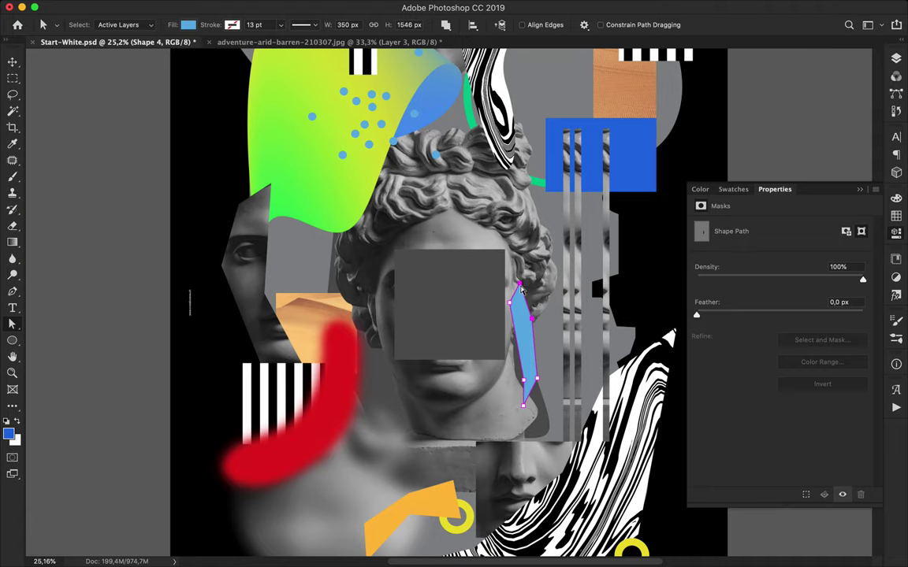
{"action": "scroll", "coordinate": [531, 360], "scroll_direction": "down", "scroll_amount": 5}
{"action": "key", "text": "v"}
{"action": "left_click", "coordinate": [410, 377]}
- Finish path editing and place a new point-text layer on the statue's head
{"action": "key", "text": "a"}
{"action": "scroll", "coordinate": [417, 326], "scroll_direction": "down", "scroll_amount": 1}
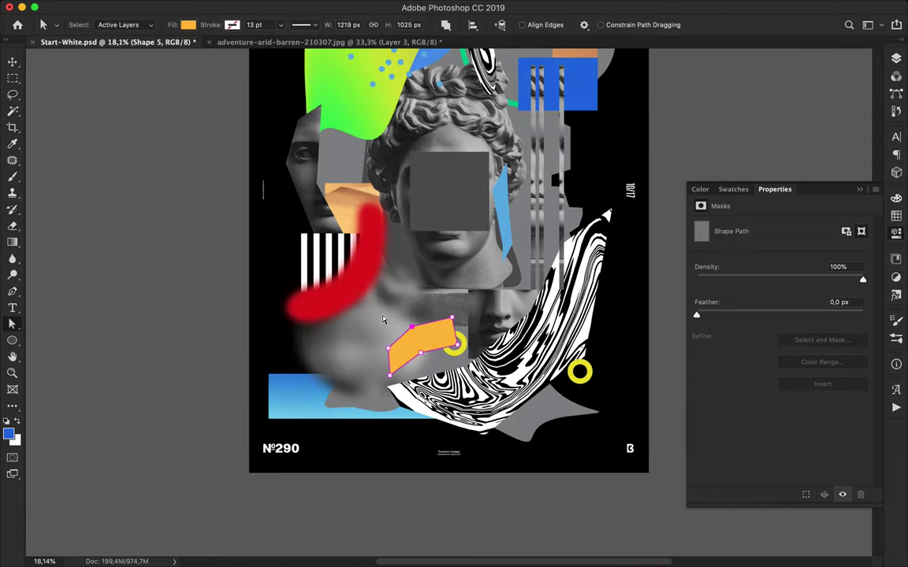
{"action": "scroll", "coordinate": [417, 326], "scroll_direction": "up", "scroll_amount": 5}
{"action": "key", "text": "v"}
{"action": "key", "text": "t"}
{"action": "left_click", "coordinate": [412, 304]}
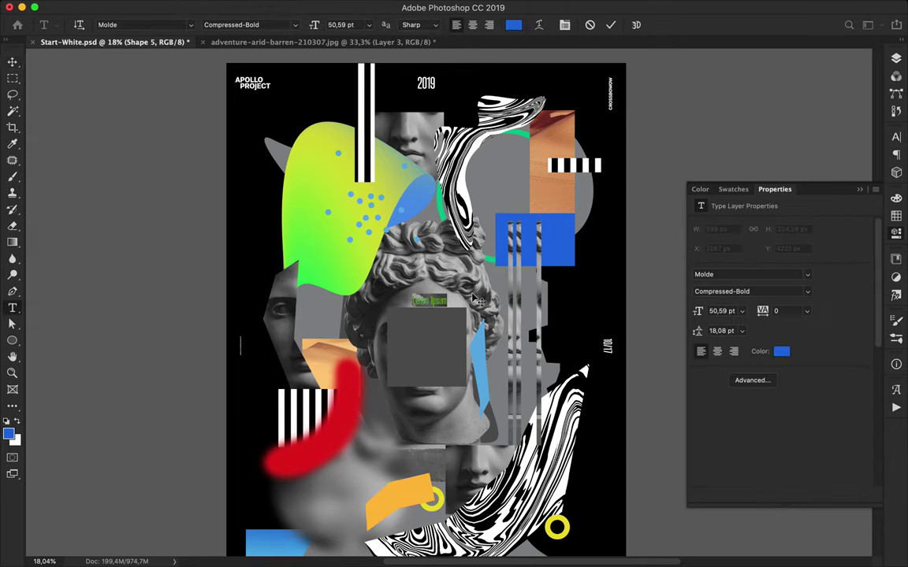
- Enlarge the letter A to about 672% and move it onto the green shape
{"action": "key", "text": "Escape"}
{"action": "key", "text": "ctrl+t"}
{"action": "left_click_drag", "start_coordinate": [415, 296], "coordinate": [439, 222]}
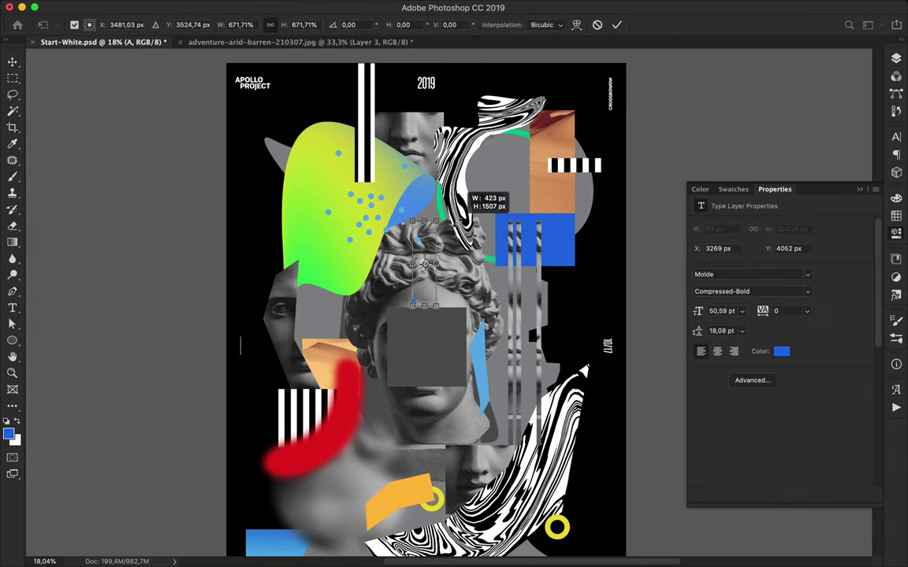
{"action": "mouse_move", "coordinate": [424, 263]}
{"action": "left_mouse_down"}
{"action": "mouse_move", "coordinate": [331, 184]}
{"action": "mouse_move", "coordinate": [304, 200]}
{"action": "left_mouse_up"}
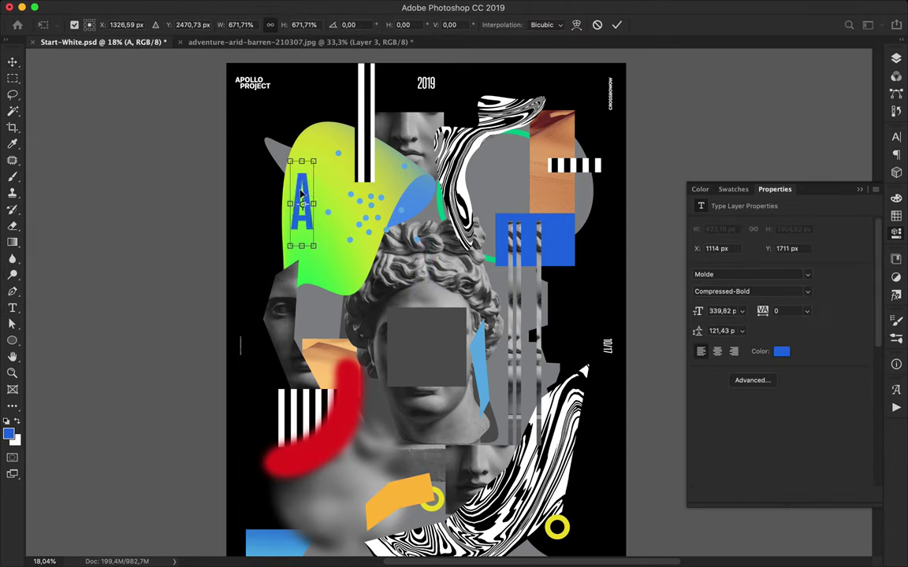
{"action": "key", "text": "Return"}
{"action": "double_click", "coordinate": [299, 189]}
- Colour the letter A dark blue
{"action": "left_click", "coordinate": [513, 25]}
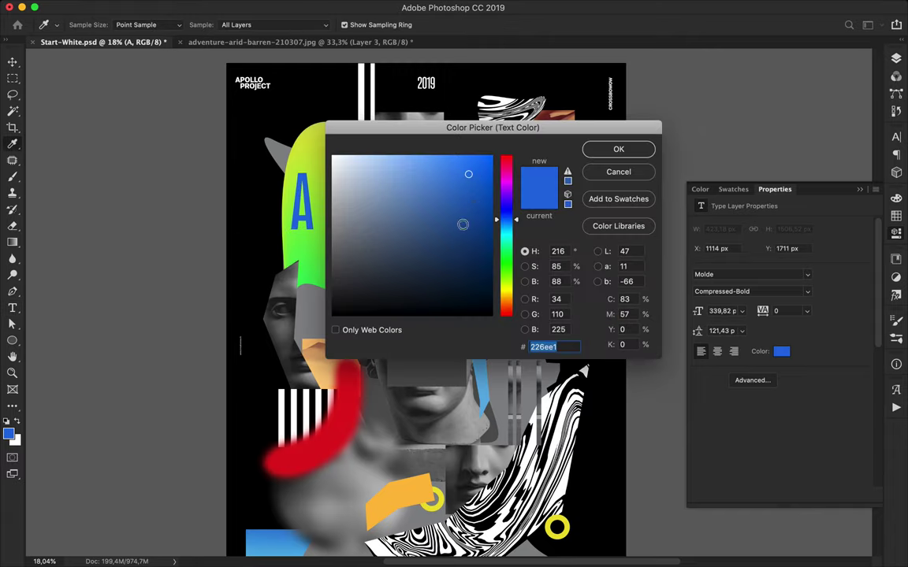
{"action": "left_click", "coordinate": [467, 228]}
{"action": "left_click", "coordinate": [619, 149]}
{"action": "key", "text": "Escape"}
- Duplicate the A to the right and change the copy to P
{"action": "key", "text": "v"}
{"action": "left_click_drag", "start_coordinate": [306, 198], "coordinate": [473, 193]}
{"action": "key", "text": "t"}
{"action": "double_click", "coordinate": [473, 189]}
{"action": "type", "text": "P"}
- Recolour the P light grey
{"action": "left_click", "coordinate": [513, 25]}
{"action": "left_click_drag", "start_coordinate": [337, 183], "coordinate": [338, 219]}
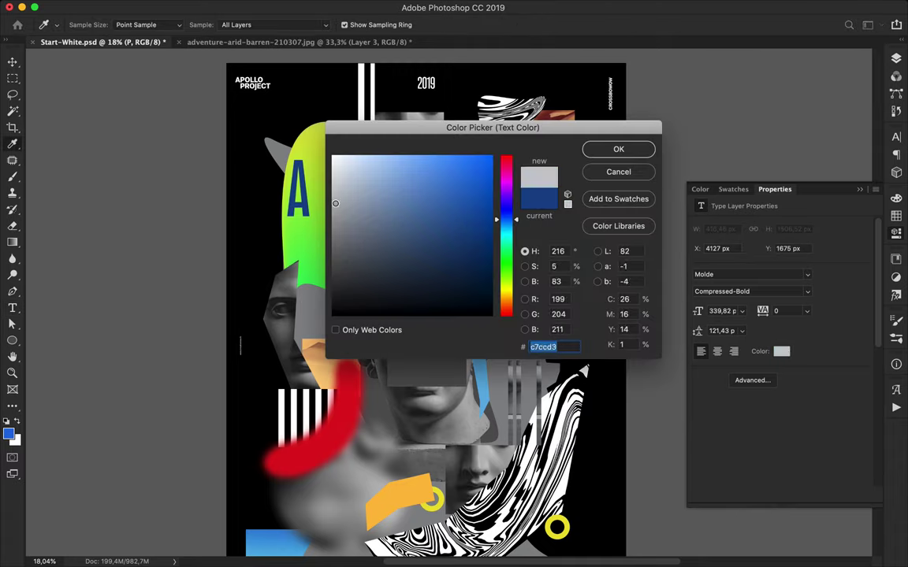
{"action": "left_click", "coordinate": [646, 148]}
{"action": "left_click", "coordinate": [513, 24]}
{"action": "left_click", "coordinate": [297, 168]}
{"action": "left_click", "coordinate": [640, 150]}
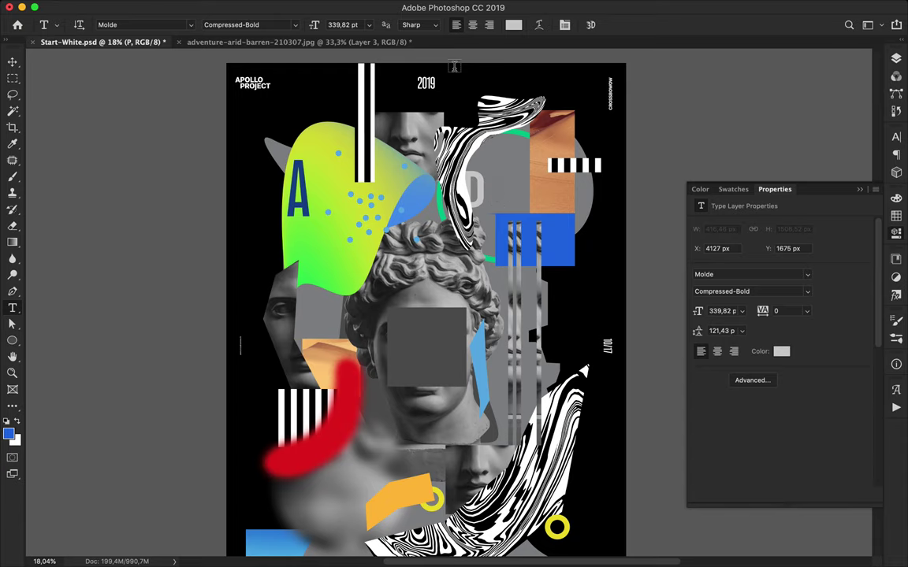
- Set the P's font style to SemiExpanded-Black
{"action": "left_click", "coordinate": [249, 25]}
{"action": "scroll", "coordinate": [300, 394], "scroll_direction": "down", "scroll_amount": 5}
{"action": "key", "text": "Escape"}
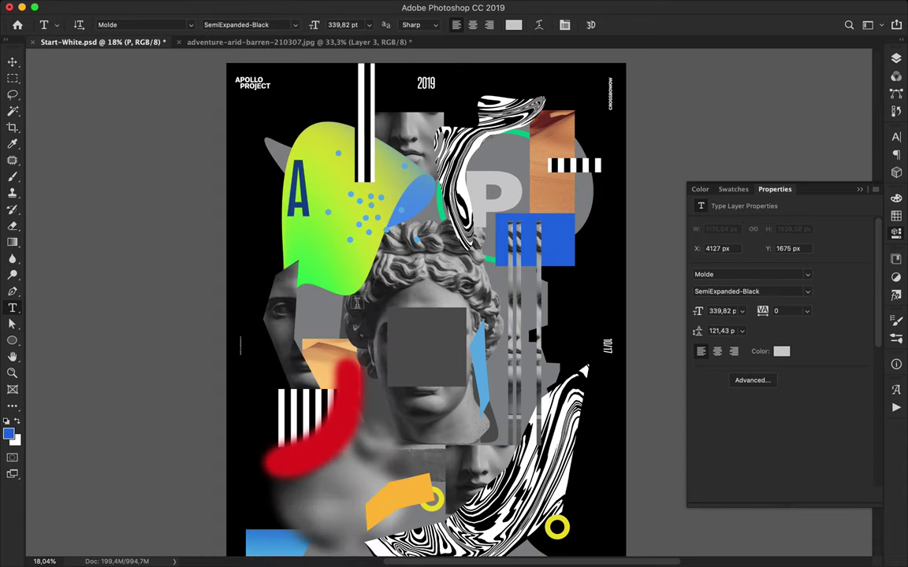
- Recolour the P bright teal and reposition it beside the head
{"action": "left_click", "coordinate": [513, 25]}
{"action": "left_click", "coordinate": [505, 243]}
{"action": "left_click", "coordinate": [468, 220]}
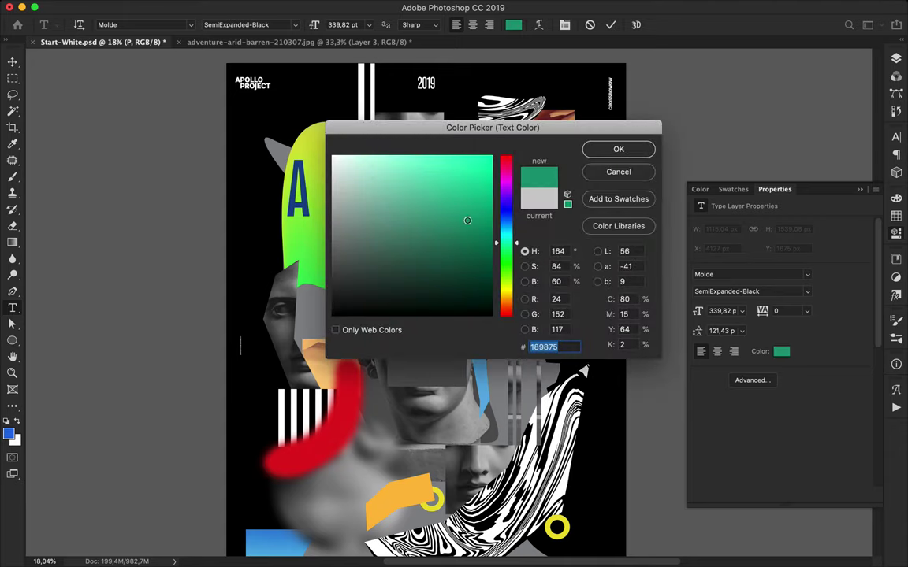
{"action": "left_click", "coordinate": [459, 178]}
{"action": "left_click", "coordinate": [619, 149]}
{"action": "left_click_drag", "start_coordinate": [494, 175], "coordinate": [508, 183]}
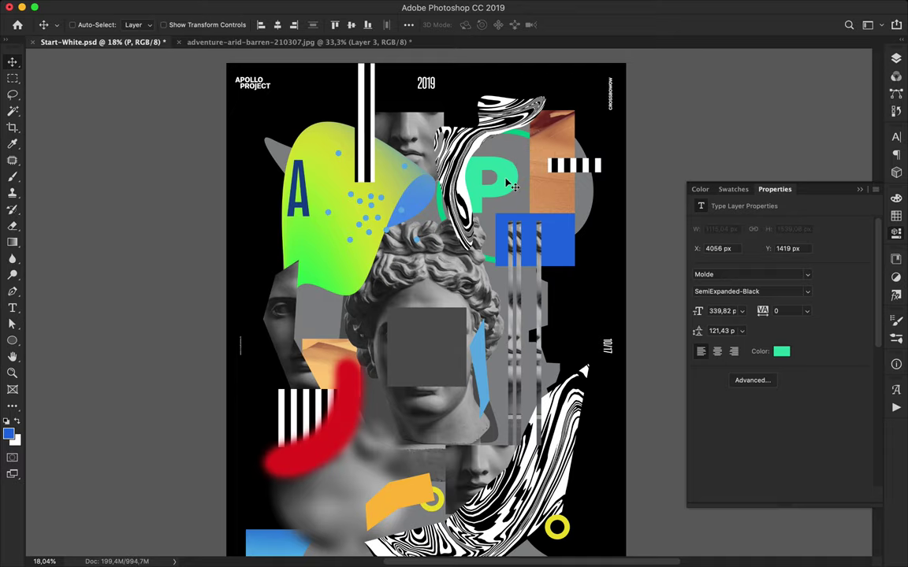
- Change the P's colour to golden orange
{"action": "double_click", "coordinate": [510, 185]}
{"action": "left_click", "coordinate": [513, 24]}
{"action": "left_click_drag", "start_coordinate": [508, 244], "coordinate": [508, 298]}
{"action": "left_click", "coordinate": [618, 149]}
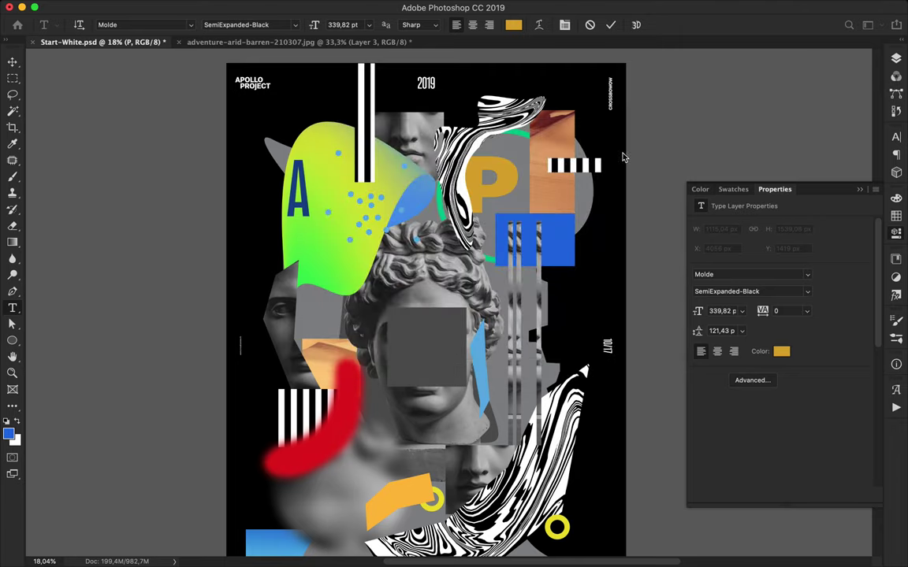
- Enlarge the P to about 147% and nudge it into place
{"action": "key", "text": "ctrl+t"}
{"action": "left_click_drag", "start_coordinate": [519, 232], "coordinate": [549, 273]}
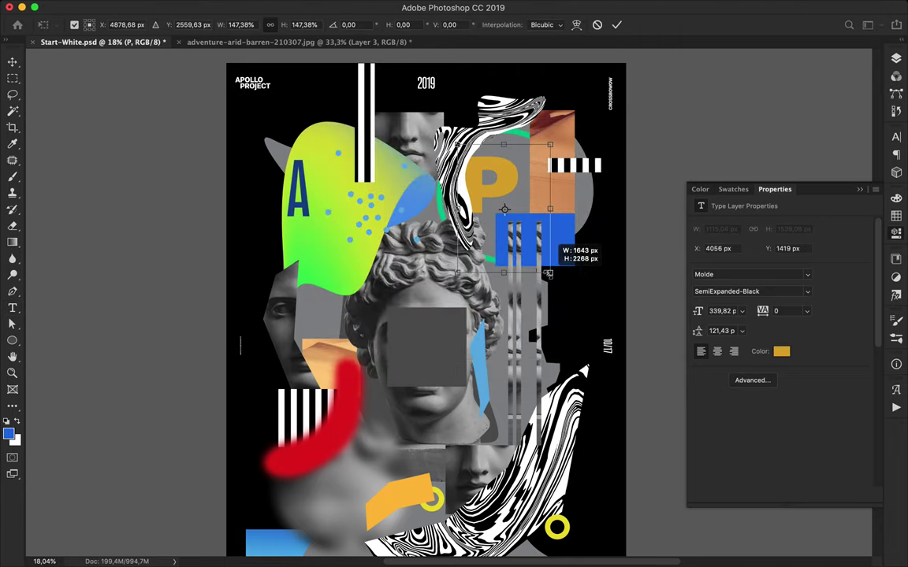
{"action": "left_click_drag", "start_coordinate": [519, 172], "coordinate": [519, 175]}
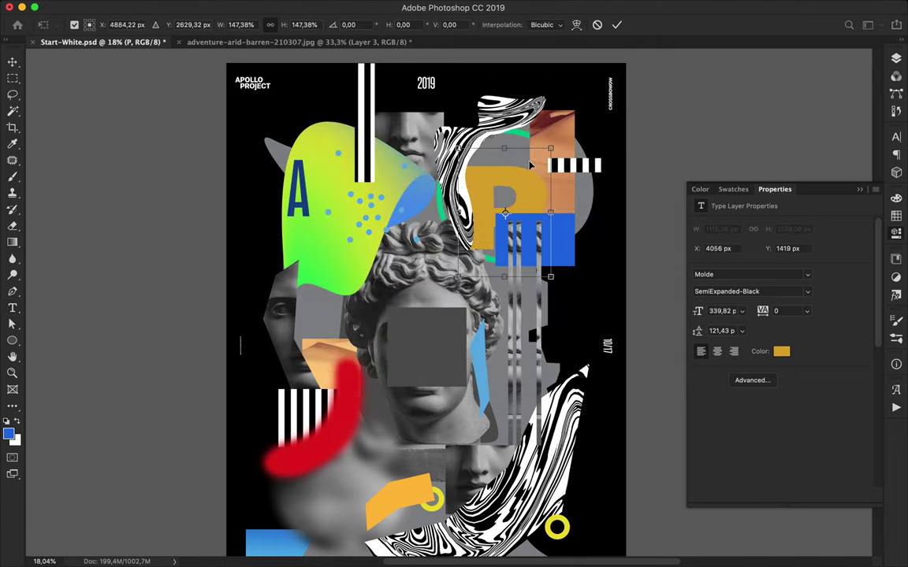
{"action": "key", "text": "Return"}
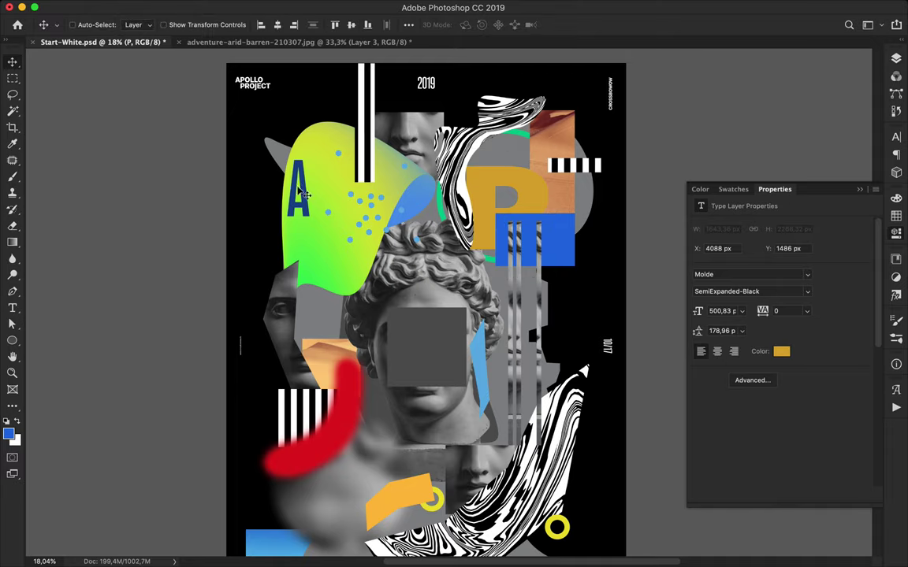
- Duplicate the A down-right and change the copy to O
{"action": "left_click_drag", "start_coordinate": [303, 189], "coordinate": [357, 286]}
{"action": "double_click", "coordinate": [356, 285]}
{"action": "type", "text": "O"}
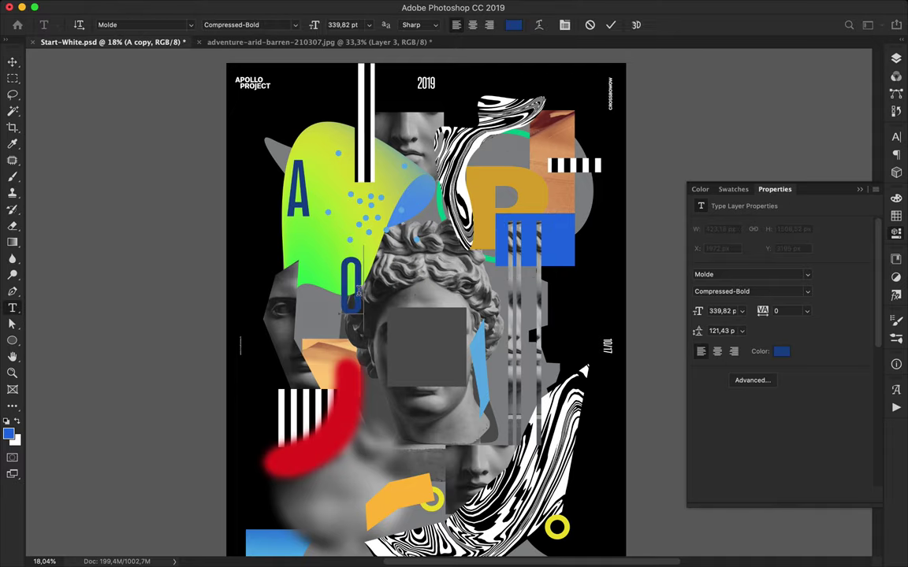
{"action": "key", "text": "ctrl+Return"}
- Make the O white (#ffffff) in Light Italic
{"action": "left_click", "coordinate": [513, 24]}
{"action": "left_click", "coordinate": [311, 260]}
{"action": "type", "text": "ffffff"}
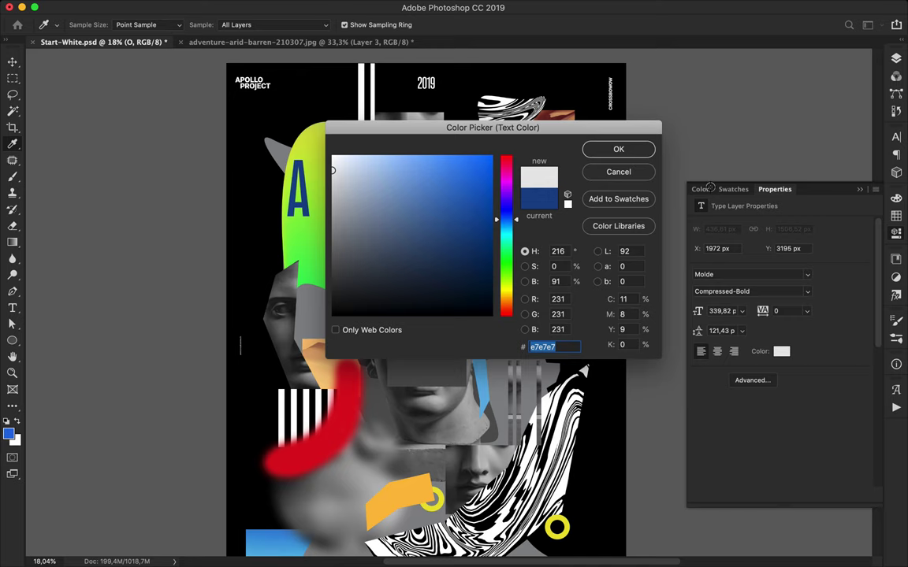
{"action": "left_click", "coordinate": [619, 149]}
{"action": "left_click", "coordinate": [266, 25]}
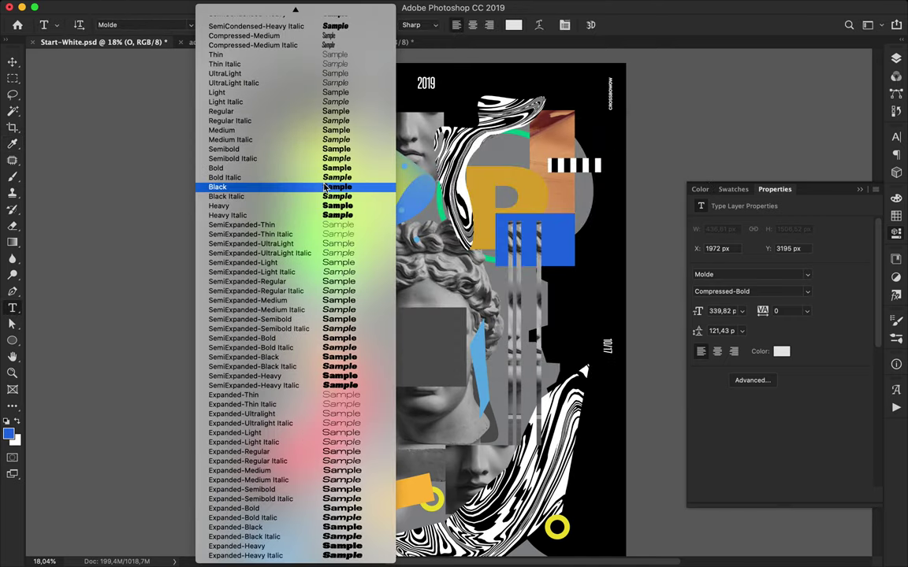
{"action": "left_click", "coordinate": [319, 102]}
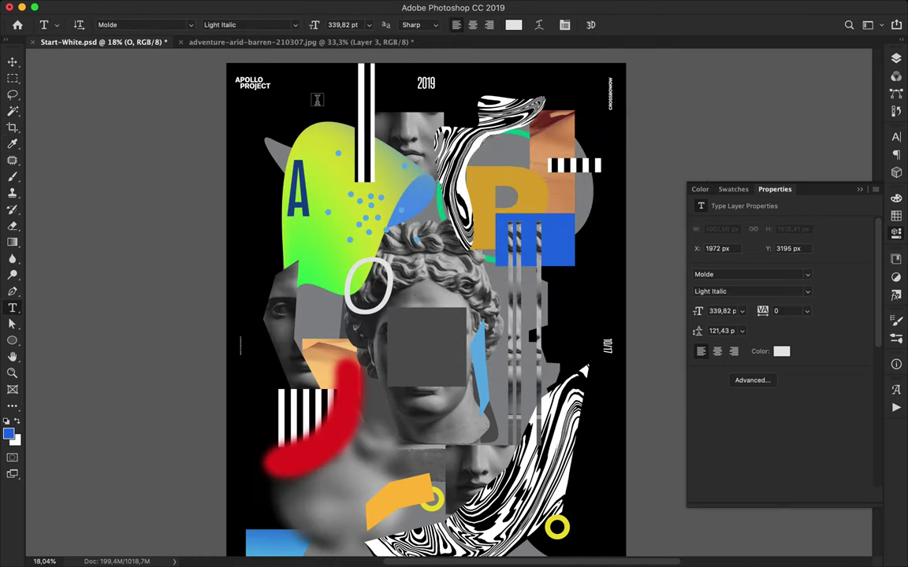
- Enlarge the O to about 235% and duplicate it lower right for the L
{"action": "key", "text": "ctrl+t"}
{"action": "left_click_drag", "start_coordinate": [328, 342], "coordinate": [273, 432]}
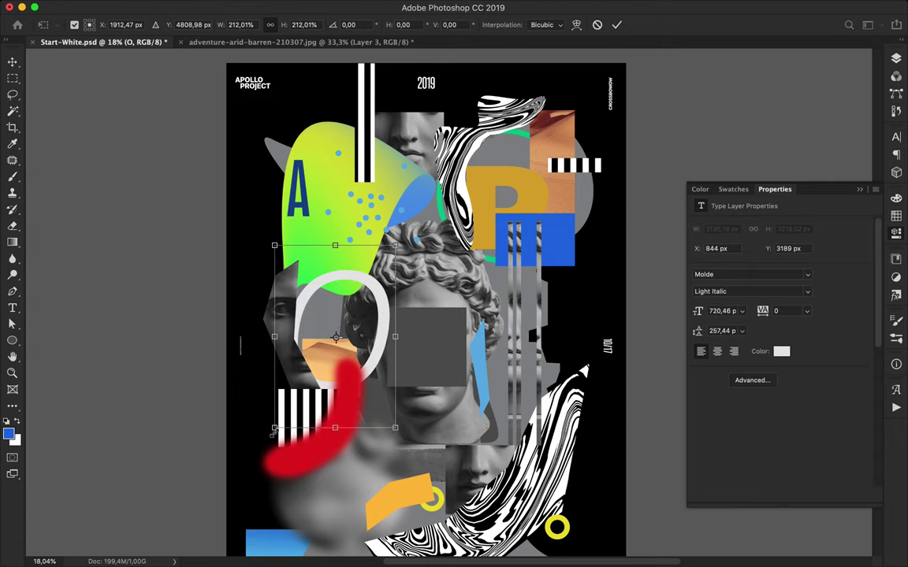
{"action": "key", "text": "XF86AudioMute"}
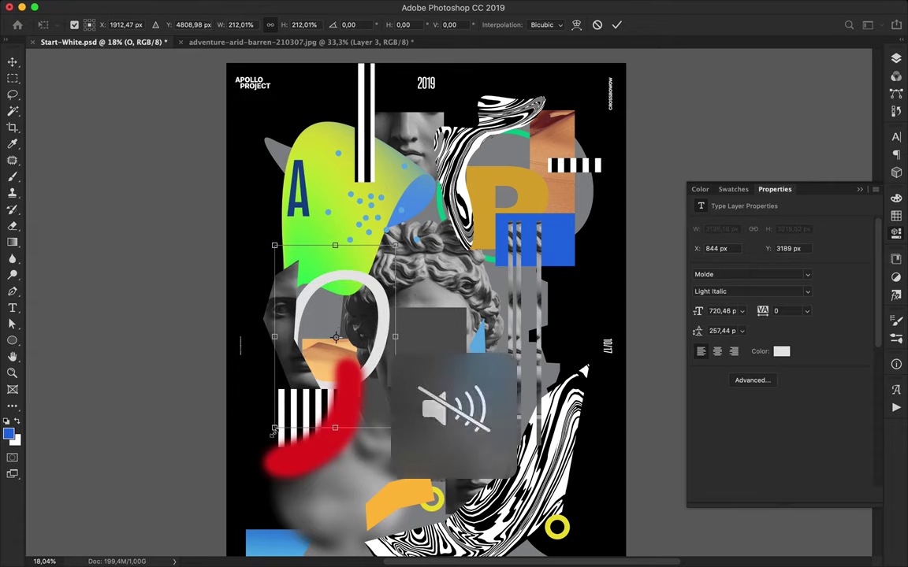
{"action": "key", "text": "XF86AudioMute"}
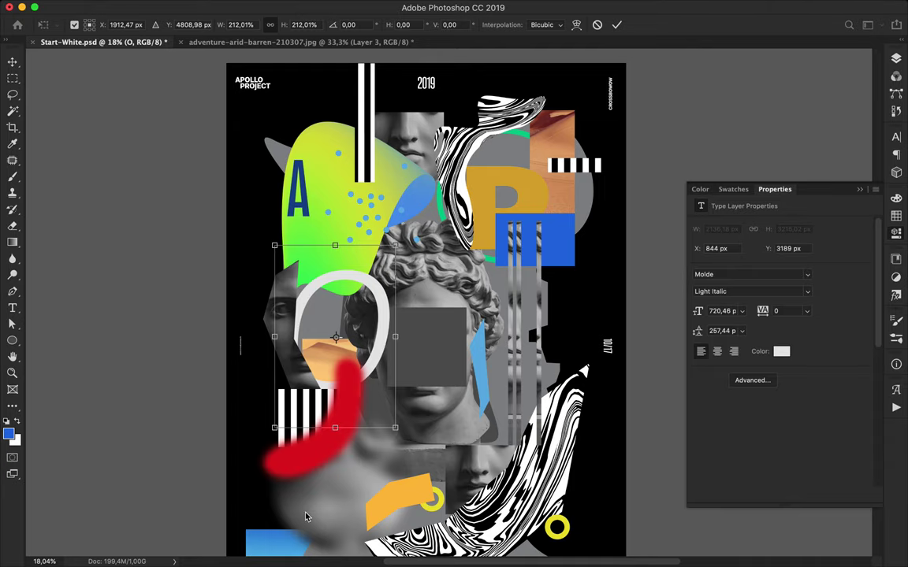
{"action": "left_click_drag", "start_coordinate": [395, 427], "coordinate": [404, 448]}
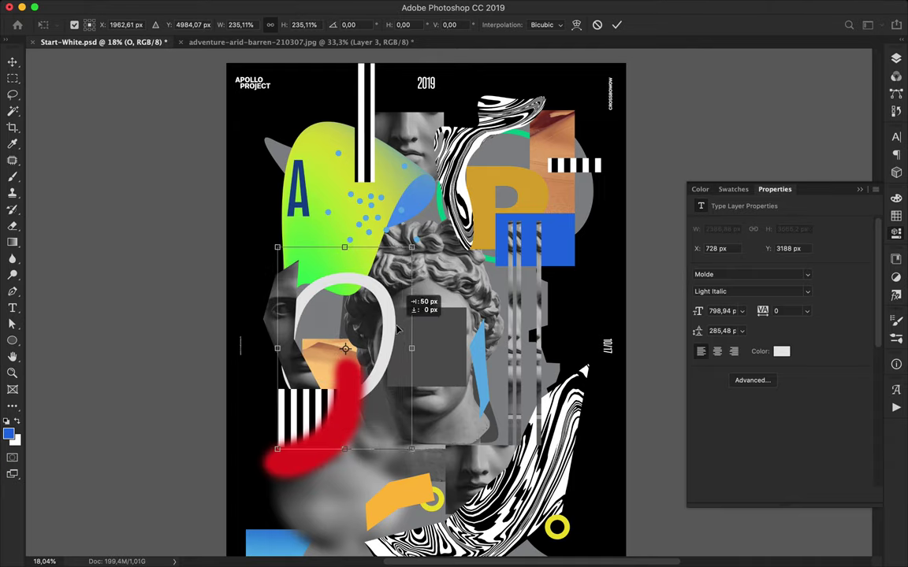
{"action": "key", "text": "Return"}
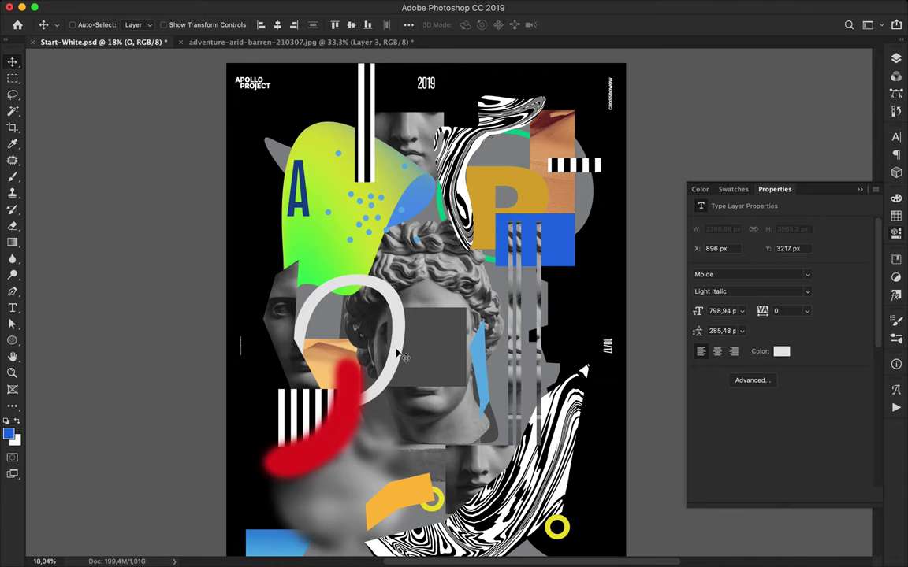
{"action": "left_click_drag", "start_coordinate": [401, 347], "coordinate": [487, 422]}
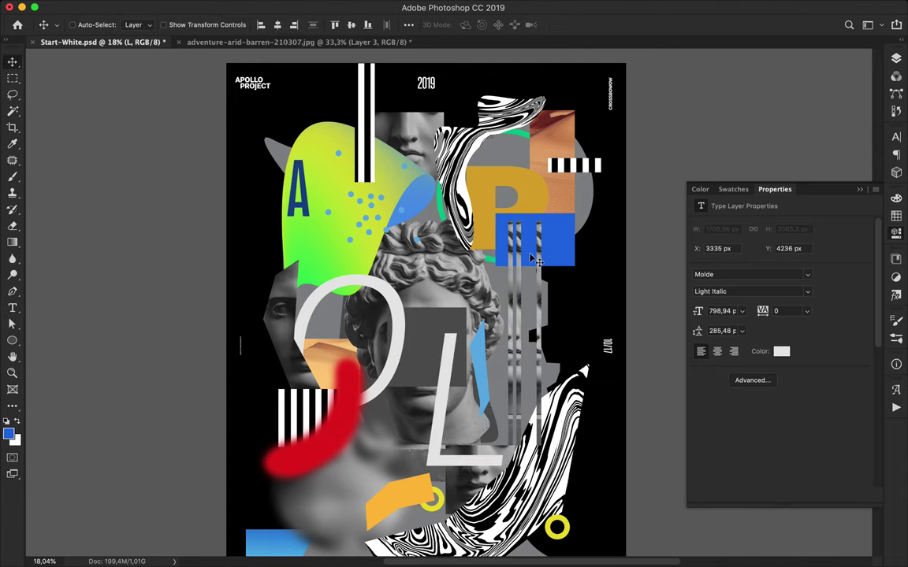
- Make the L bright red in SemiCondensed-Heavy style
{"action": "left_click", "coordinate": [781, 351]}
{"action": "left_click_drag", "start_coordinate": [473, 165], "coordinate": [423, 216]}
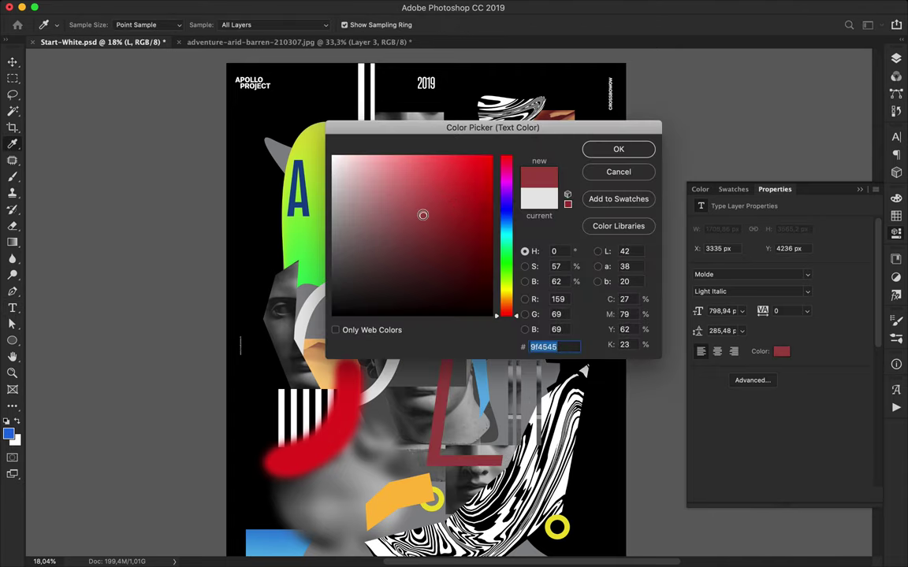
{"action": "left_click_drag", "start_coordinate": [505, 316], "coordinate": [505, 312]}
{"action": "left_click_drag", "start_coordinate": [462, 187], "coordinate": [468, 177]}
{"action": "left_click", "coordinate": [642, 150]}
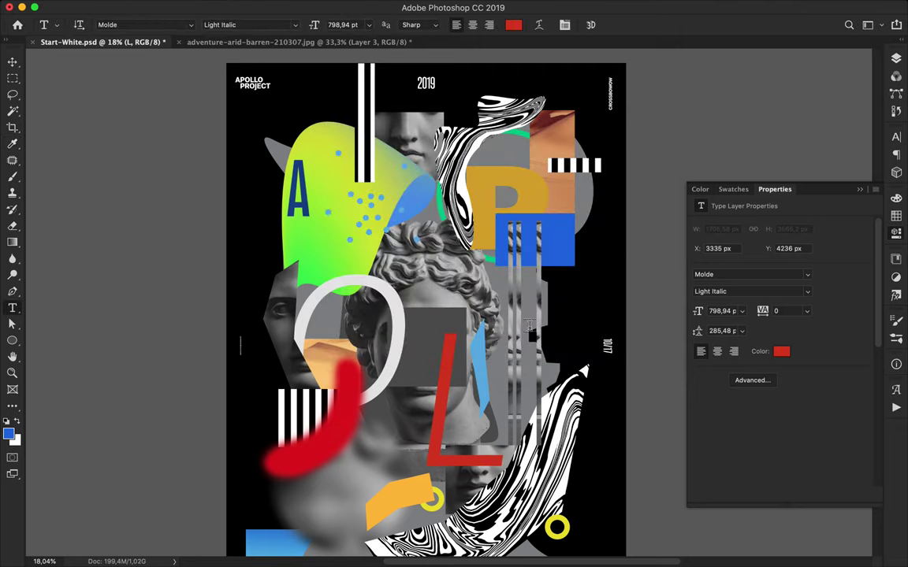
{"action": "left_click", "coordinate": [237, 24]}
{"action": "scroll", "coordinate": [359, 187], "scroll_direction": "up", "scroll_amount": 10}
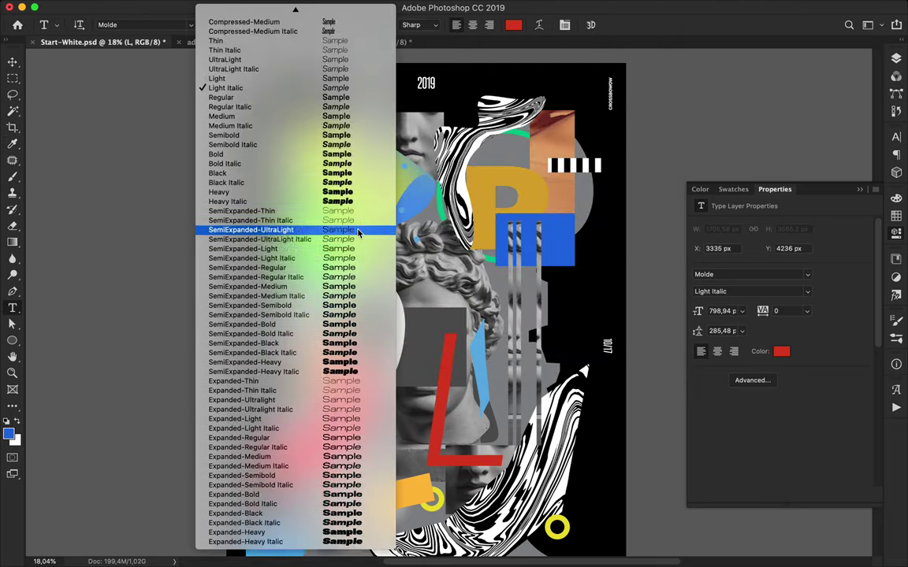
{"action": "left_click", "coordinate": [328, 82]}
- Move the red L into place beside the grey block and restack its layer
{"action": "key", "text": "v"}
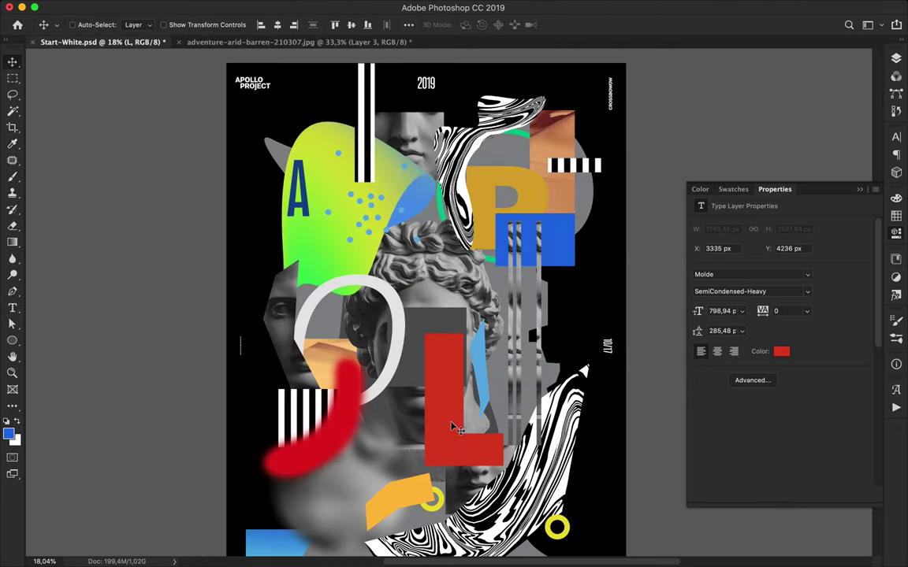
{"action": "left_click_drag", "start_coordinate": [478, 426], "coordinate": [510, 426]}
{"action": "key", "text": "F7"}
{"action": "mouse_move", "coordinate": [798, 151]}
{"action": "left_mouse_down"}
{"action": "mouse_move", "coordinate": [797, 487]}
{"action": "mouse_move", "coordinate": [784, 207]}
{"action": "left_mouse_up"}
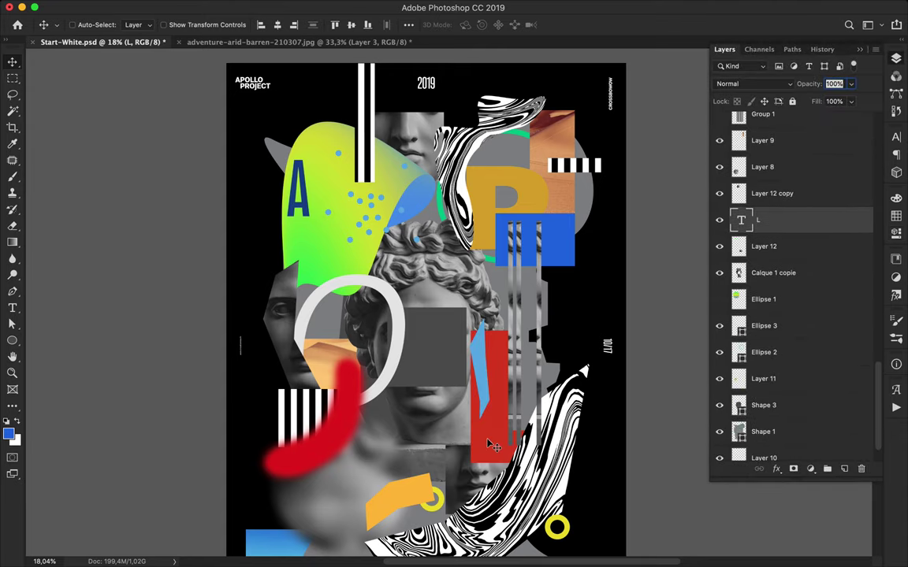
{"action": "left_click_drag", "start_coordinate": [495, 454], "coordinate": [491, 435]}
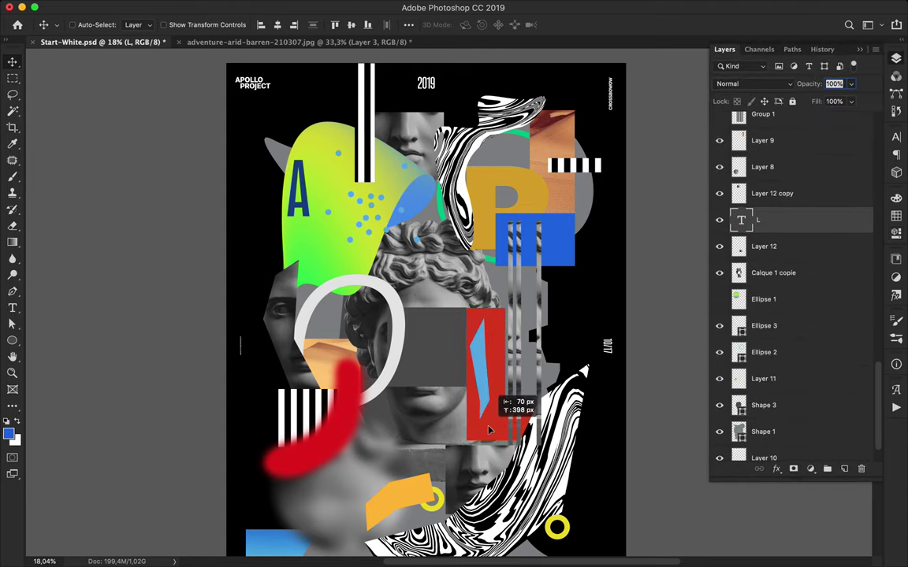
{"action": "scroll", "coordinate": [461, 308], "scroll_direction": "up", "scroll_amount": 5}
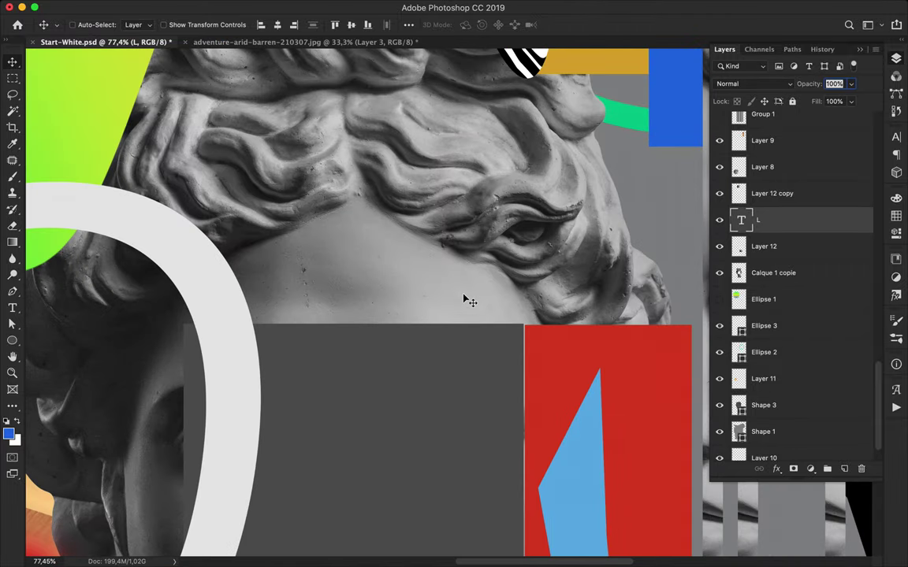
- Nudge the red L 2 px left, dismissing a stray Open dialog
{"action": "key", "text": "Left"}
{"action": "key", "text": "Left"}
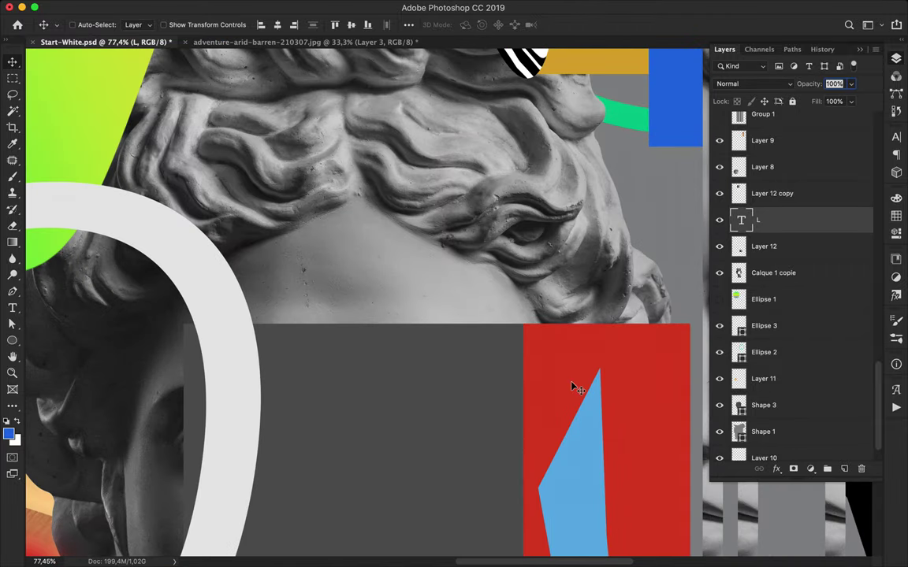
{"action": "key", "text": "ctrl+o"}
{"action": "left_click", "coordinate": [664, 346]}
- Fit the poster in view, save it, and bring up the L's text colour
{"action": "key", "text": "ctrl+0"}
{"action": "key", "text": "s"}
{"action": "key", "text": "ctrl+s"}
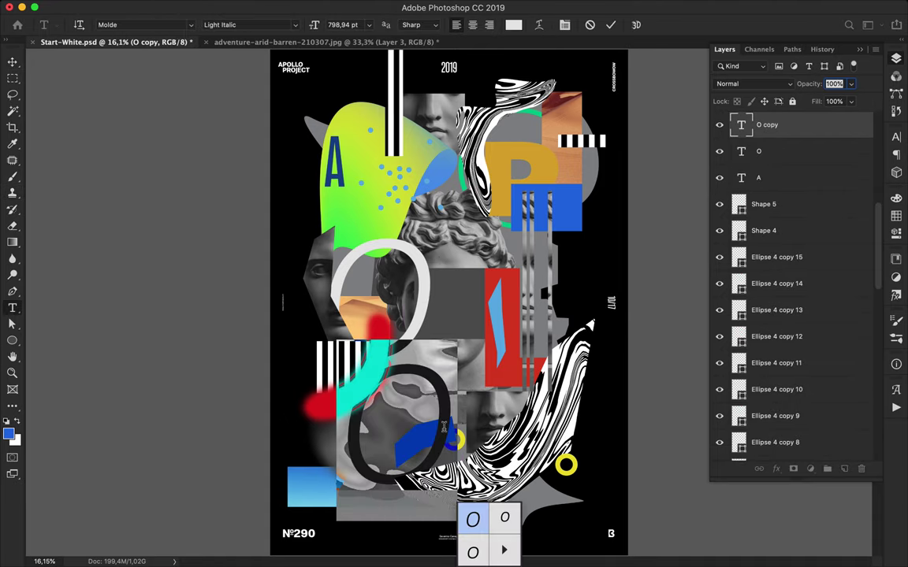
{"action": "key", "text": "t"}
{"action": "type", "text": "L"}
{"action": "left_click", "coordinate": [521, 29]}
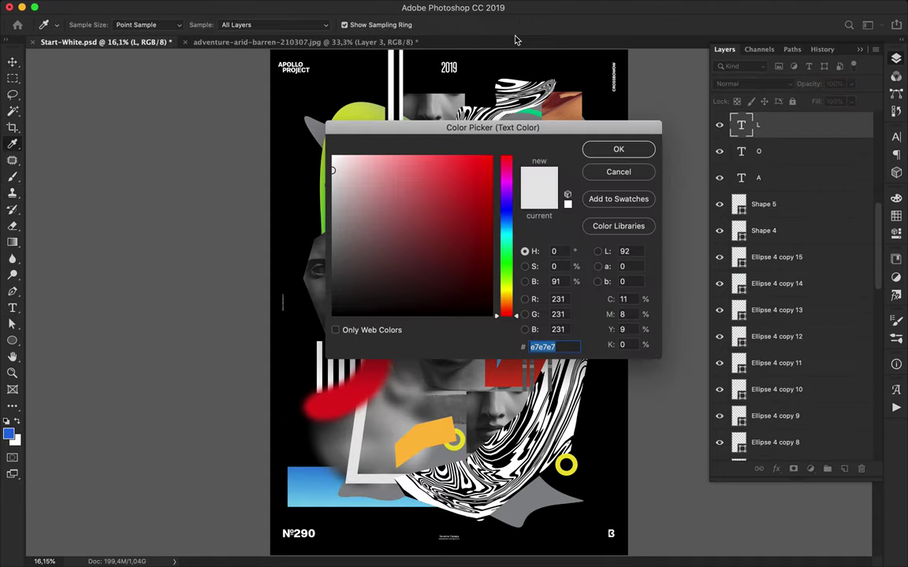
- Set the L's text colour to lime green #bcee10
{"action": "mouse_move", "coordinate": [508, 256]}
{"action": "left_mouse_down"}
{"action": "mouse_move", "coordinate": [508, 302]}
{"action": "mouse_move", "coordinate": [508, 293]}
{"action": "left_mouse_up"}
{"action": "left_click", "coordinate": [414, 167]}
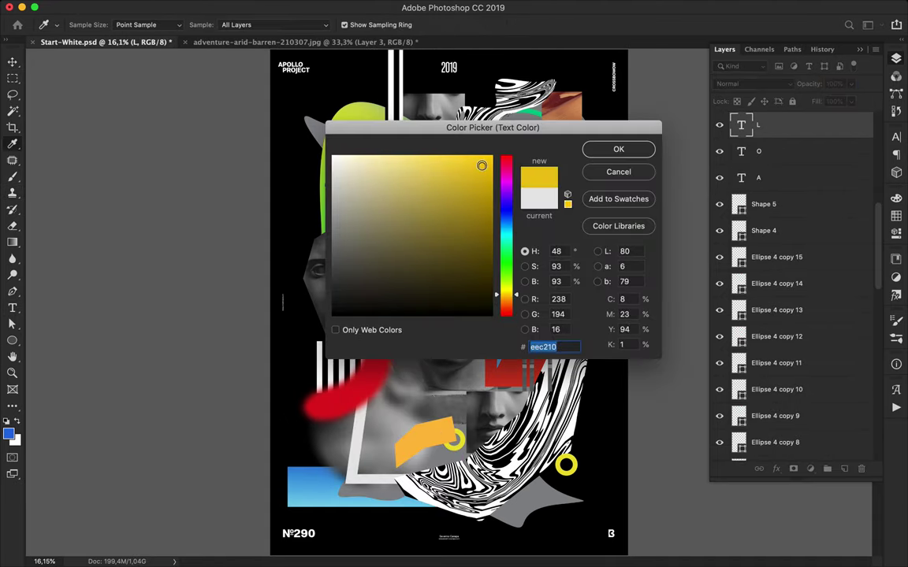
{"action": "left_click", "coordinate": [640, 149]}
{"action": "left_click", "coordinate": [513, 24]}
{"action": "left_click_drag", "start_coordinate": [508, 293], "coordinate": [508, 280]}
{"action": "left_click", "coordinate": [480, 166]}
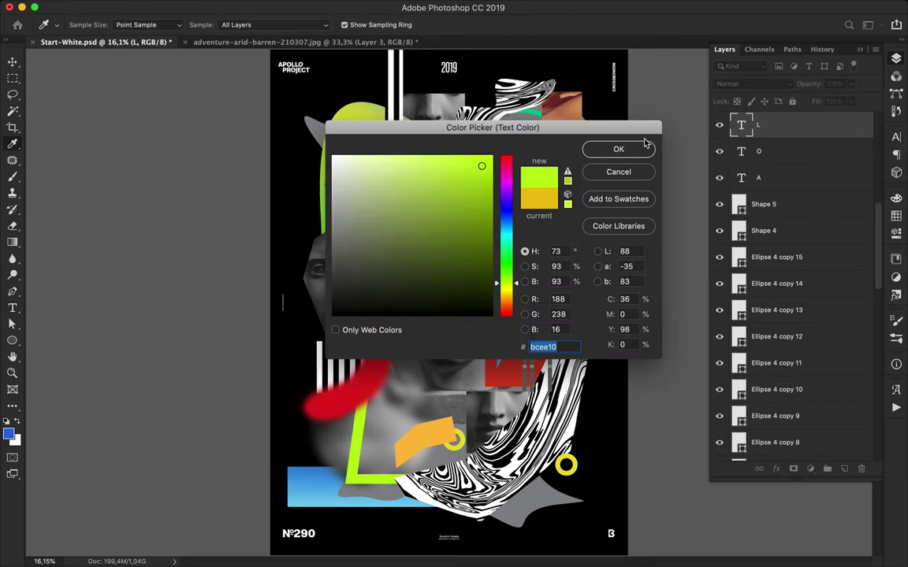
{"action": "left_click", "coordinate": [605, 149]}
- Set the O to Thin Italic and duplicate the blue rectangle down-left
{"action": "left_click", "coordinate": [394, 248], "text": "ctrl"}
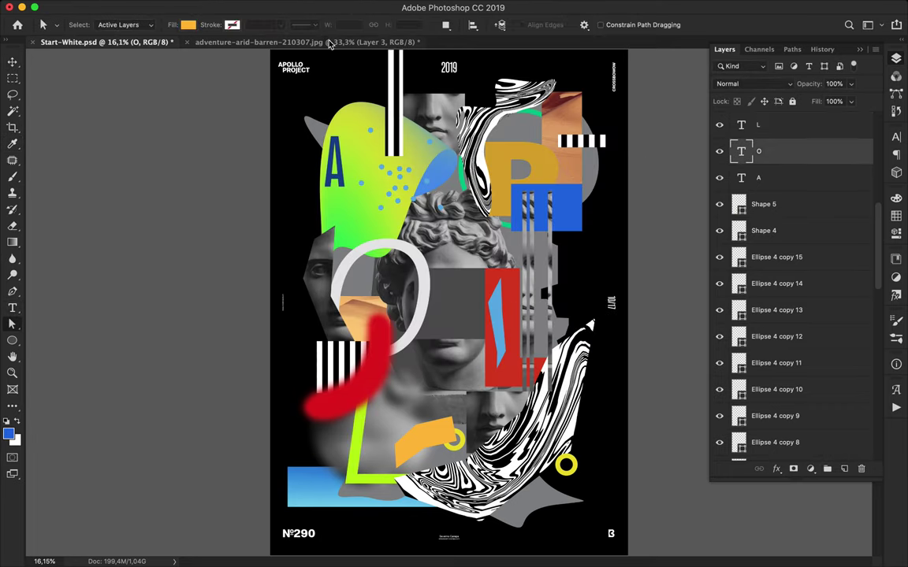
{"action": "key", "text": "Up"}
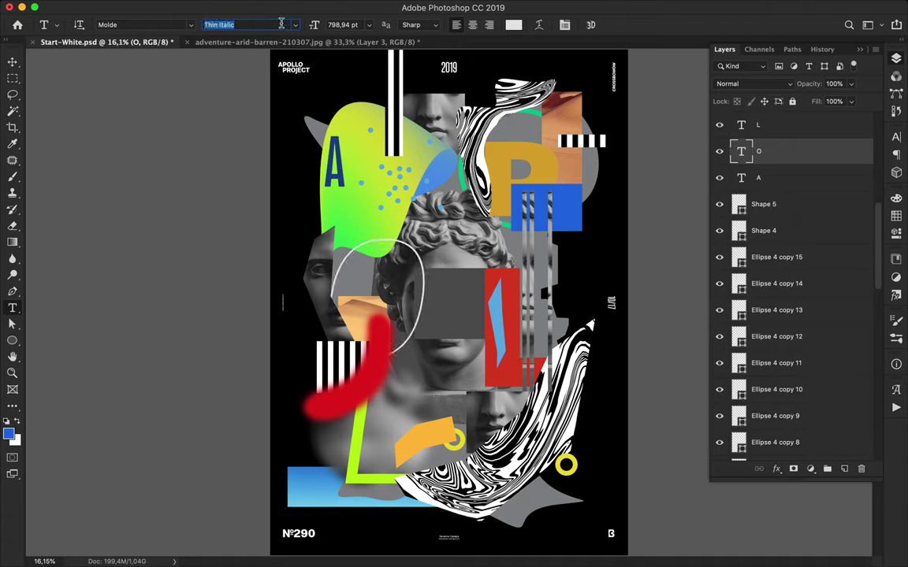
{"action": "key", "text": "v"}
{"action": "mouse_move", "coordinate": [339, 225]}
{"action": "left_mouse_down"}
{"action": "mouse_move", "coordinate": [445, 223]}
{"action": "mouse_move", "coordinate": [415, 291]}
{"action": "left_mouse_up"}
{"action": "key", "text": "ctrl+z"}
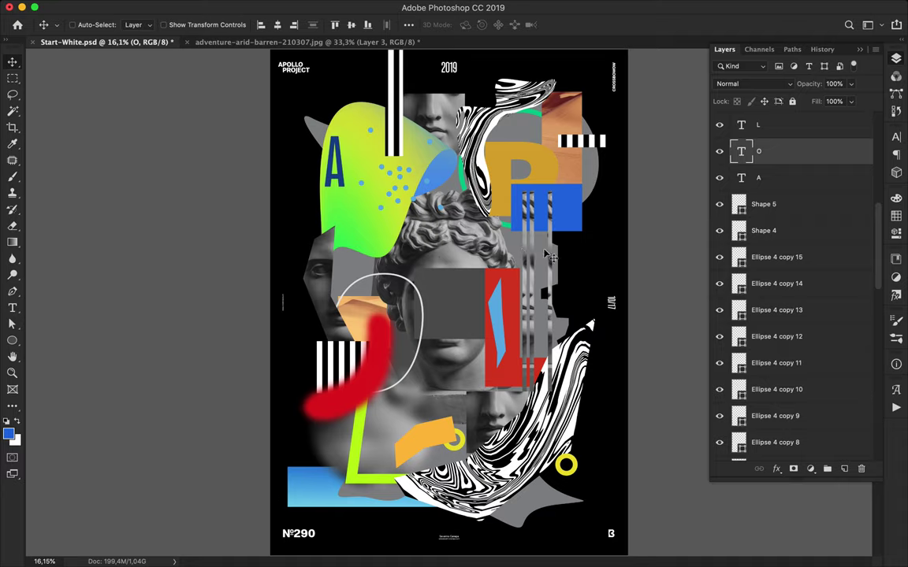
{"action": "left_click_drag", "start_coordinate": [548, 213], "coordinate": [509, 253]}
{"action": "mouse_move", "coordinate": [776, 125]}
{"action": "left_mouse_down"}
{"action": "mouse_move", "coordinate": [797, 254]}
{"action": "mouse_move", "coordinate": [788, 377]}
{"action": "left_mouse_up"}
- Move Rectangle 1 copy between Ellipse 1 and Ellipse 3 in the layer stack
{"action": "scroll", "coordinate": [811, 394], "scroll_direction": "down", "scroll_amount": 2}
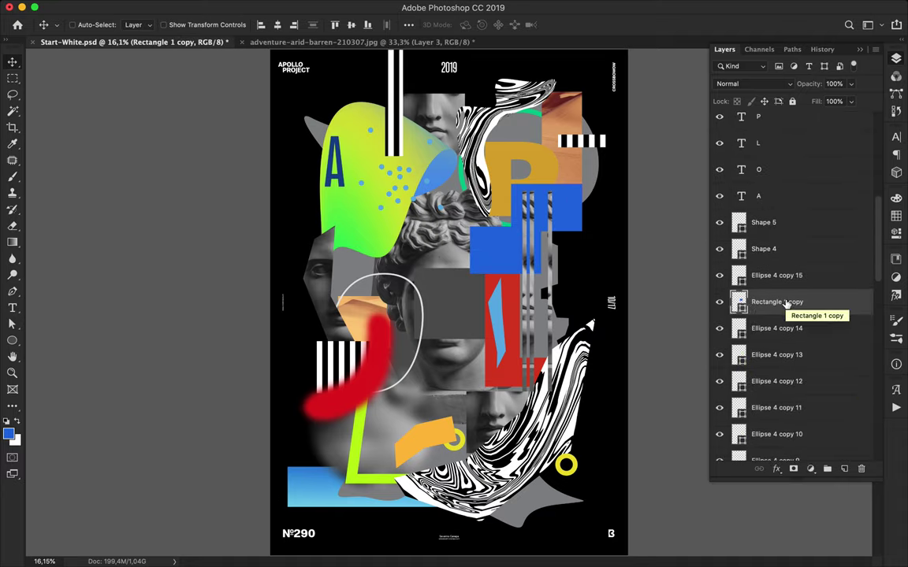
{"action": "mouse_move", "coordinate": [786, 304]}
{"action": "left_mouse_down"}
{"action": "mouse_move", "coordinate": [796, 391]}
{"action": "mouse_move", "coordinate": [819, 408]}
{"action": "mouse_move", "coordinate": [815, 333]}
{"action": "left_mouse_up"}
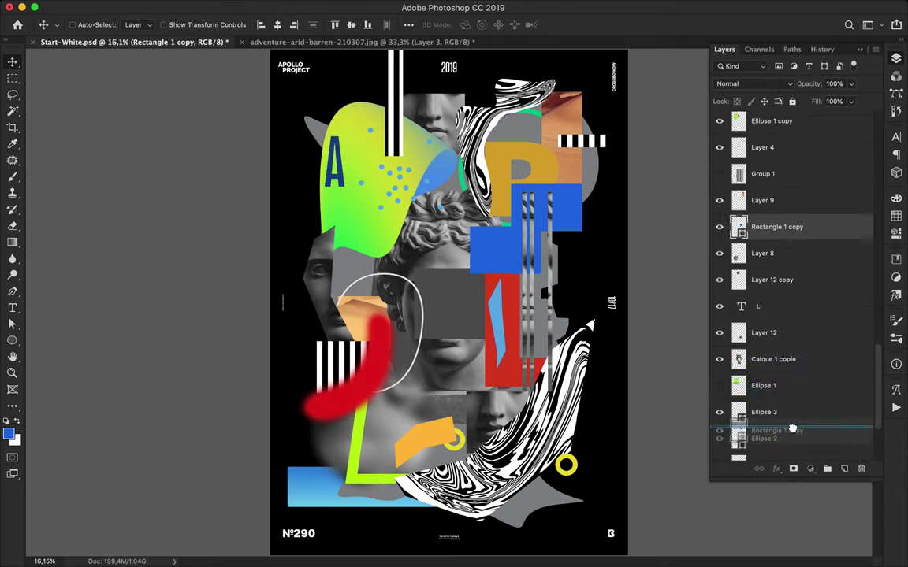
{"action": "left_click_drag", "start_coordinate": [816, 333], "coordinate": [805, 375]}
- Squash the rectangle copy into a thin bar and add a new empty layer
{"action": "key", "text": "ctrl+t"}
{"action": "mouse_move", "coordinate": [517, 248]}
{"action": "left_mouse_down"}
{"action": "mouse_move", "coordinate": [550, 251]}
{"action": "mouse_move", "coordinate": [567, 276]}
{"action": "left_mouse_up"}
{"action": "key", "text": "Return"}
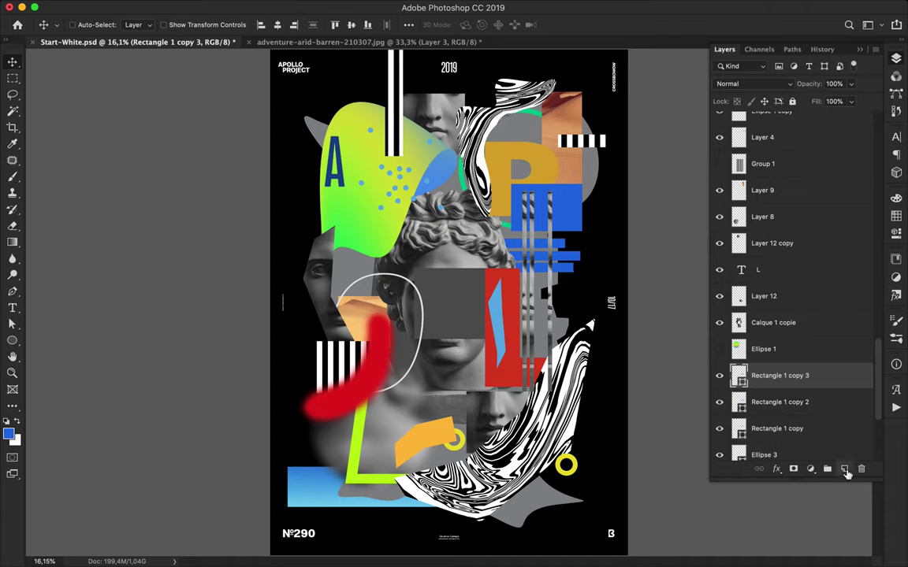
{"action": "left_click", "coordinate": [844, 470]}
- Choose a soft round brush with foreground colour #ff2f75
{"action": "key", "text": "b"}
{"action": "left_click", "coordinate": [90, 26]}
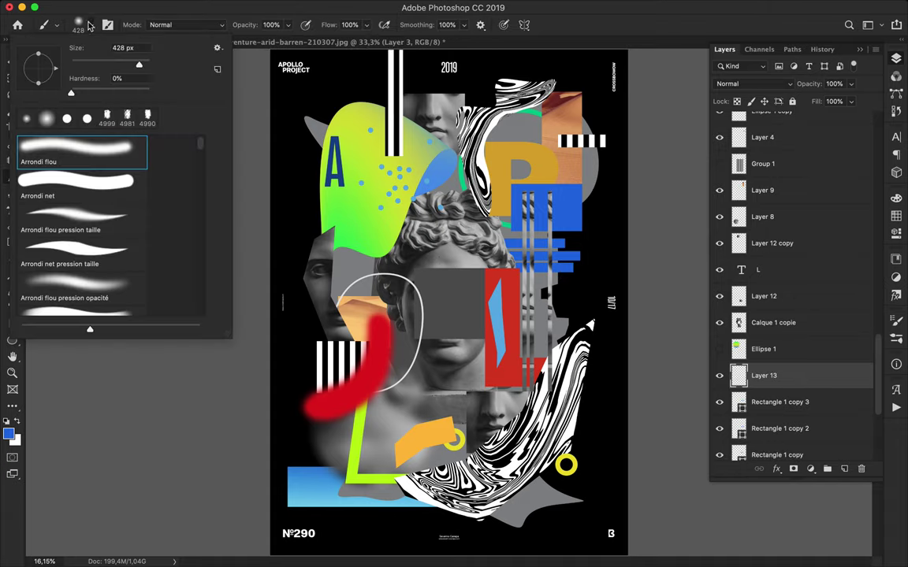
{"action": "type", "text": "8"}
{"action": "key", "text": "Return"}
{"action": "key", "text": "Return"}
{"action": "left_click", "coordinate": [8, 432]}
{"action": "type", "text": "ff2f75"}
{"action": "key", "text": "Return"}
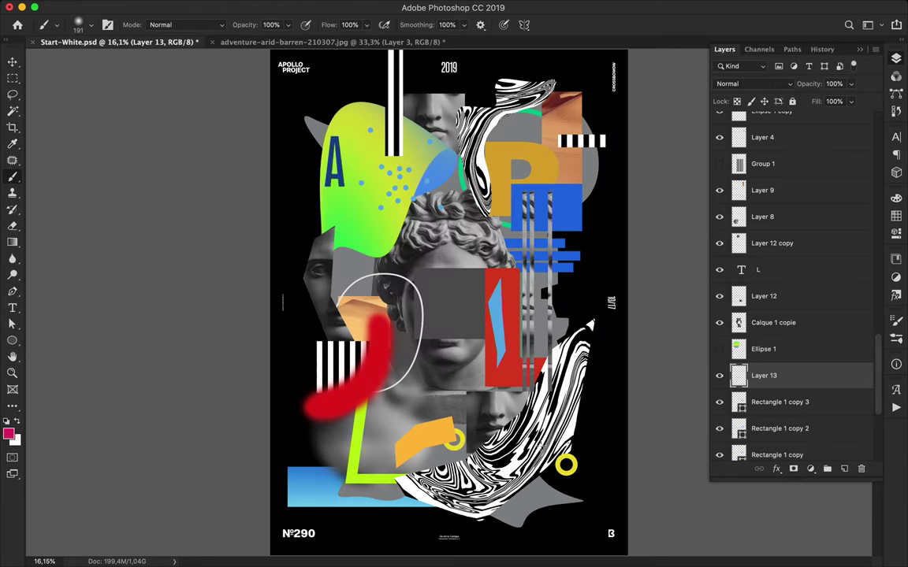
- Restack Layer 13 above Ellipse 3 copy and paint a pink loop across the chin
{"action": "scroll", "coordinate": [523, 488], "scroll_direction": "up", "scroll_amount": 5}
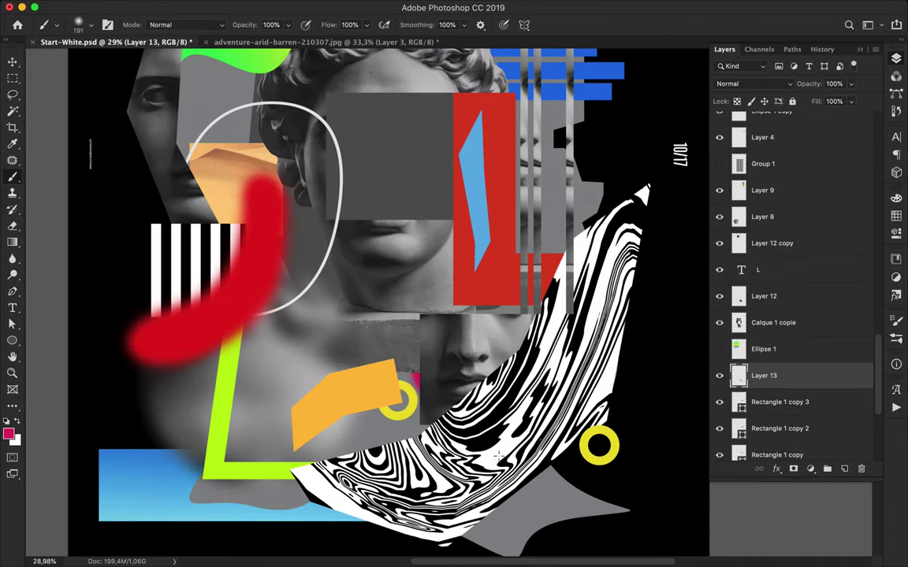
{"action": "scroll", "coordinate": [792, 149], "scroll_direction": "up", "scroll_amount": 10}
{"action": "left_click_drag", "start_coordinate": [792, 149], "coordinate": [791, 179]}
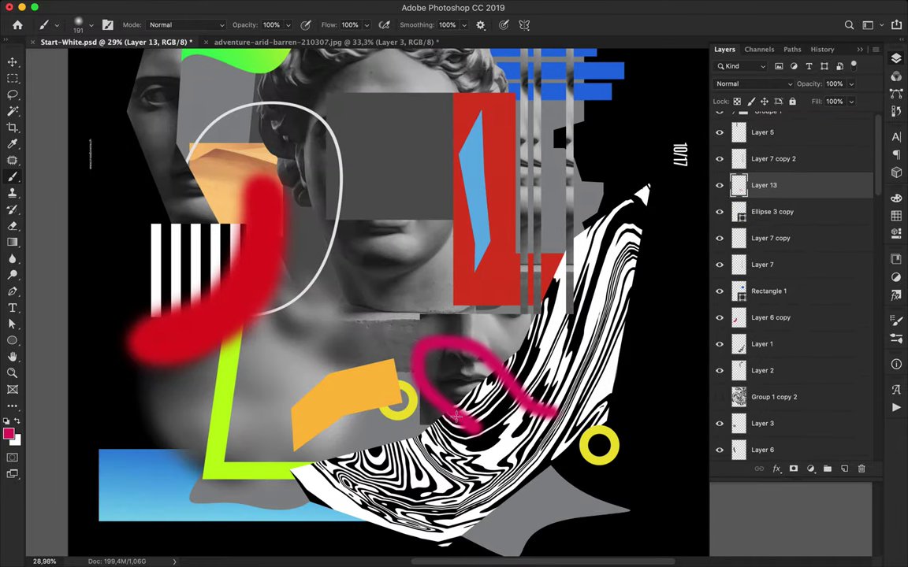
{"action": "left_click_drag", "start_coordinate": [545, 376], "coordinate": [448, 339]}
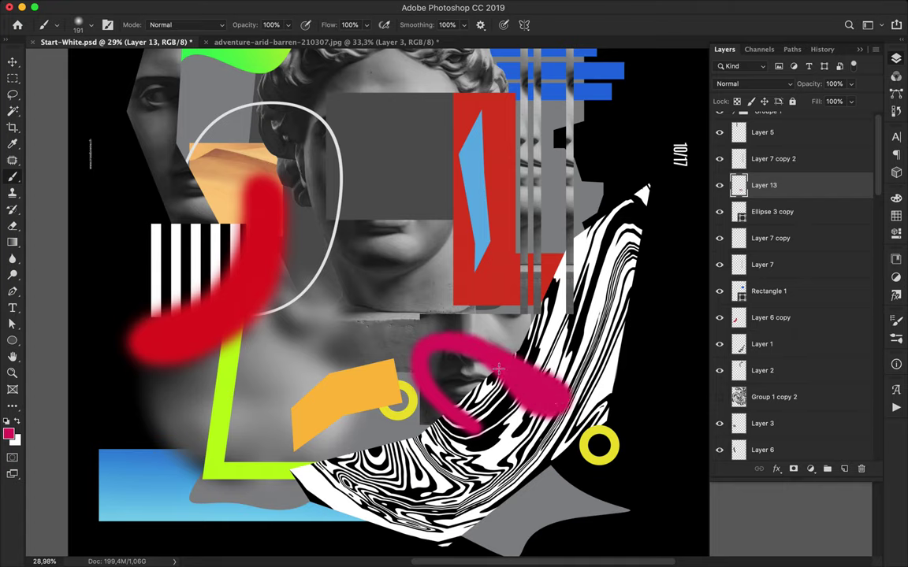
{"action": "scroll", "coordinate": [465, 425], "scroll_direction": "down", "scroll_amount": 3}
{"action": "key", "text": "v"}
{"action": "left_click", "coordinate": [490, 423]}
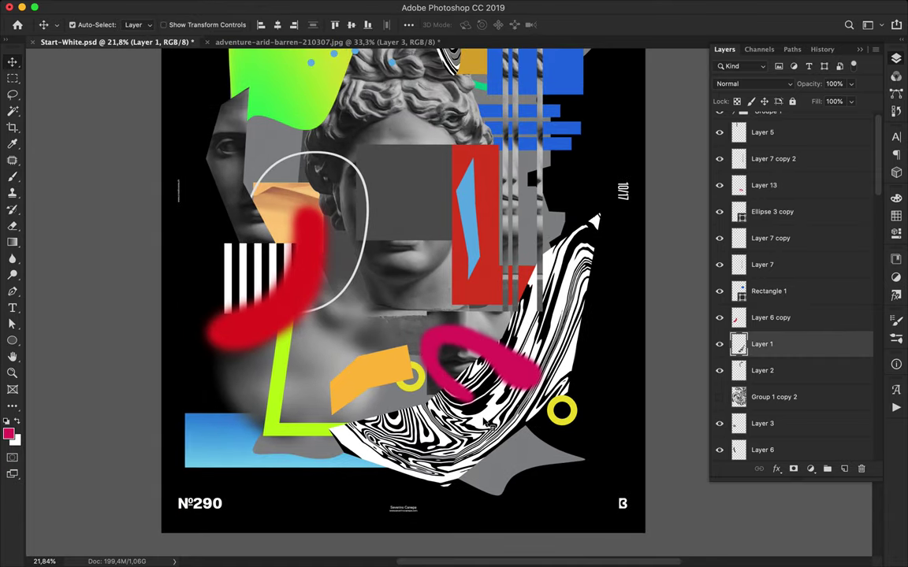
- Load the zebra shape's outline as a selection and return to Layer 13
{"action": "key", "text": "e"}
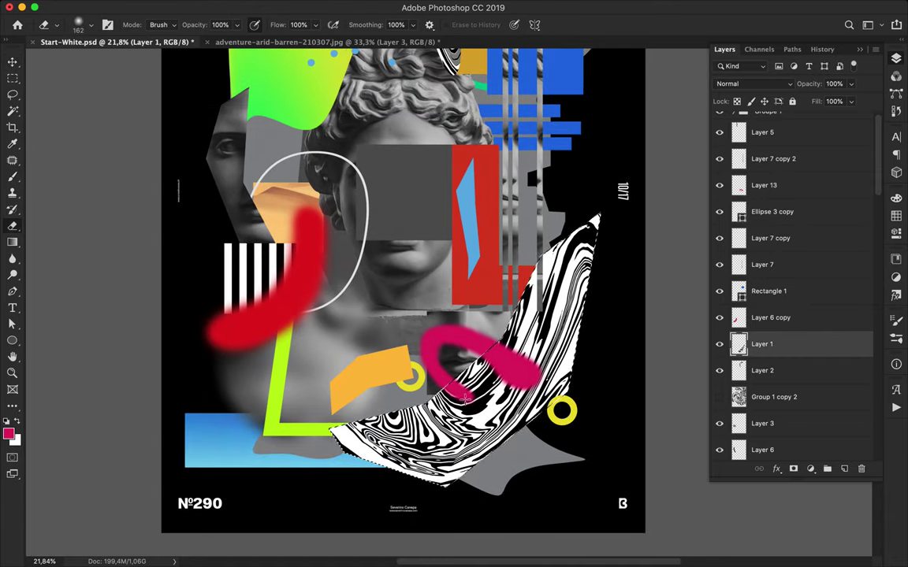
{"action": "left_click", "coordinate": [738, 344], "text": "super"}
{"action": "left_click", "coordinate": [776, 318]}
{"action": "left_click", "coordinate": [763, 185]}
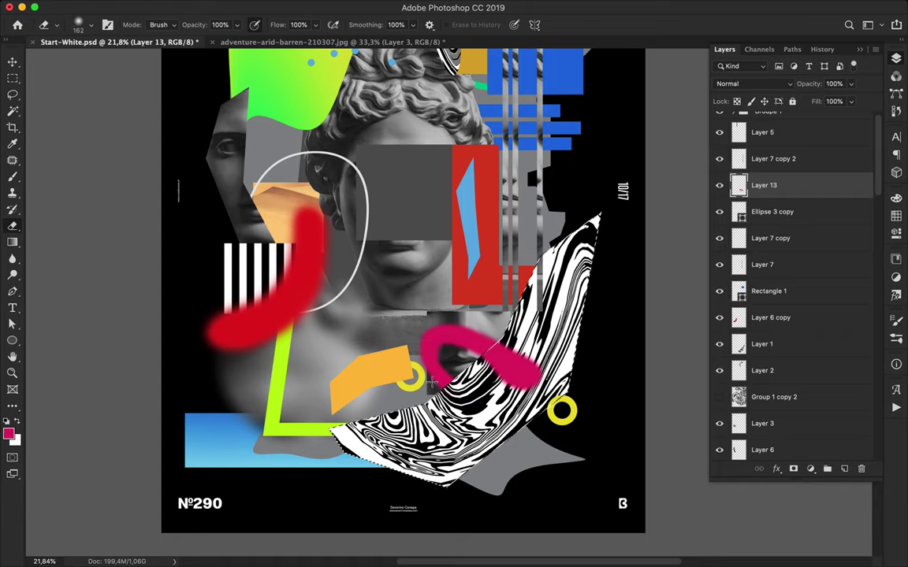
{"action": "key", "text": "v"}
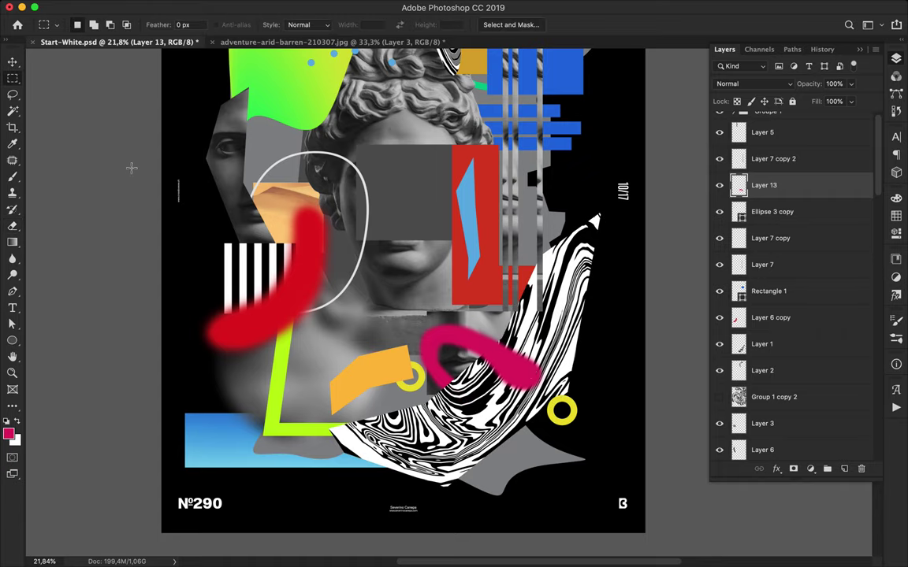
- Paint short orange-red (e14f22) diagonal strokes above the orange shape with a hard round brush
{"action": "key", "text": "b"}
{"action": "left_click", "coordinate": [90, 25]}
{"action": "left_click_drag", "start_coordinate": [116, 61], "coordinate": [124, 67]}
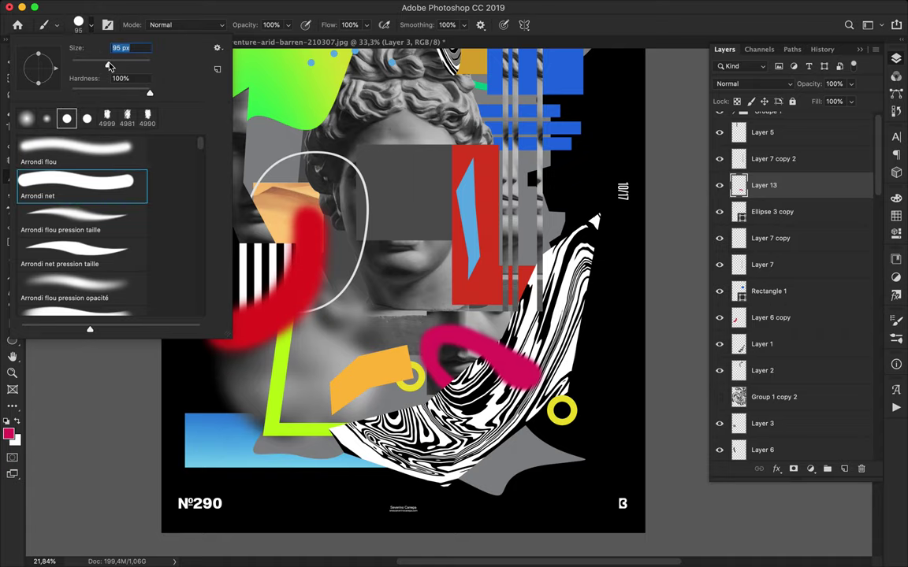
{"action": "left_click_drag", "start_coordinate": [506, 165], "coordinate": [510, 312]}
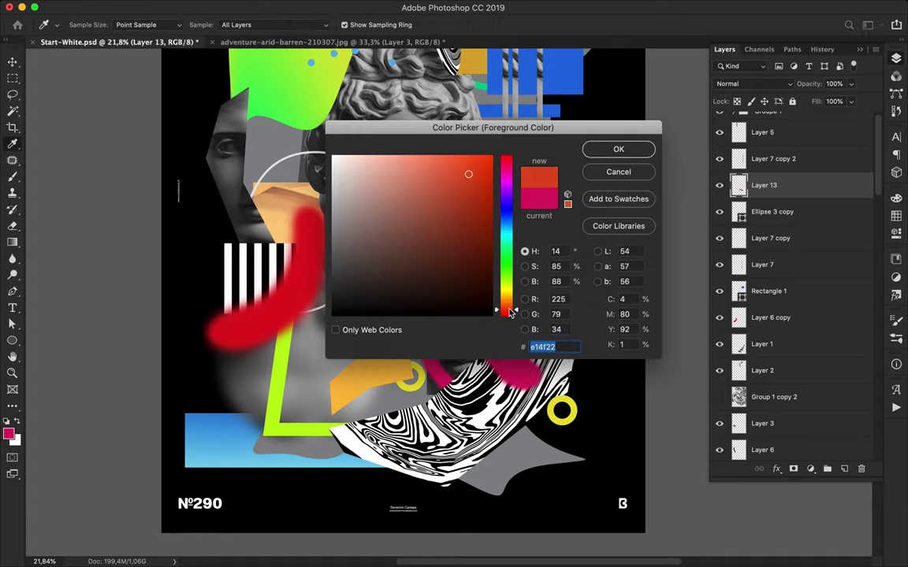
{"action": "left_click", "coordinate": [608, 152]}
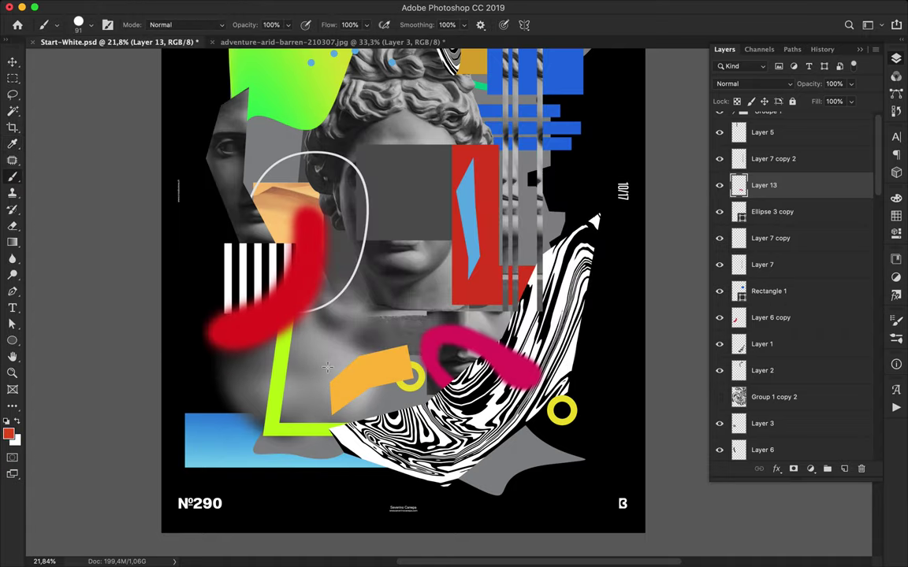
{"action": "mouse_move", "coordinate": [322, 379]}
{"action": "left_mouse_down"}
{"action": "mouse_move", "coordinate": [346, 349]}
{"action": "mouse_move", "coordinate": [405, 336]}
{"action": "left_mouse_up"}
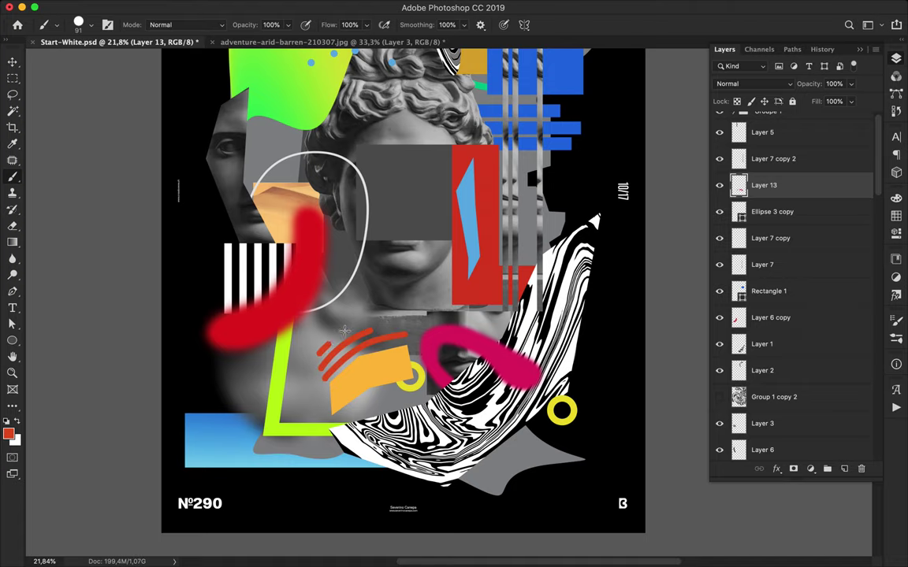
{"action": "scroll", "coordinate": [332, 340], "scroll_direction": "down", "scroll_amount": 3}
{"action": "key", "text": "v"}
{"action": "scroll", "coordinate": [361, 389], "scroll_direction": "up", "scroll_amount": 5}
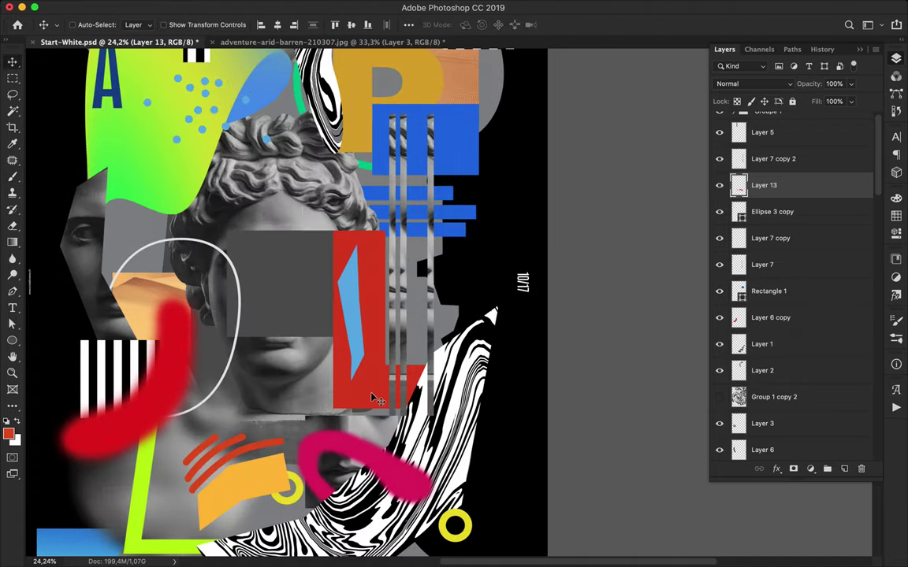
- Duplicate Layer 12 and move the copy up over the statue's face
{"action": "left_click", "coordinate": [339, 381], "text": "ctrl"}
{"action": "left_click_drag", "start_coordinate": [340, 382], "coordinate": [275, 224]}
{"action": "scroll", "coordinate": [330, 285], "scroll_direction": "down", "scroll_amount": 3}
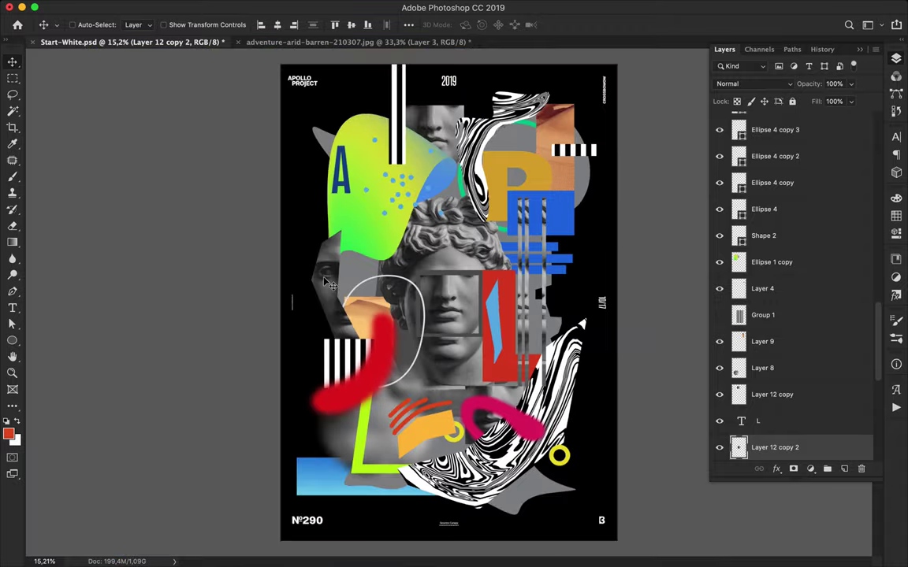
{"action": "scroll", "coordinate": [329, 286], "scroll_direction": "up", "scroll_amount": 3}
- Set the shape fill to magenta with no stroke and switch to the Rectangle tool
{"action": "key", "text": "m"}
{"action": "key", "text": "u"}
{"action": "left_click", "coordinate": [140, 24]}
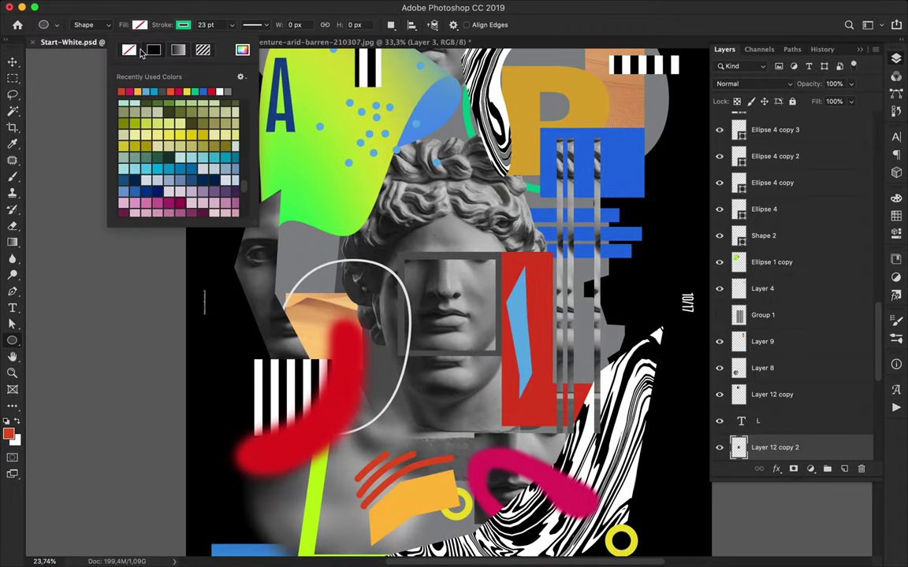
{"action": "left_click", "coordinate": [183, 24]}
{"action": "left_click", "coordinate": [72, 50]}
{"action": "left_click", "coordinate": [167, 287]}
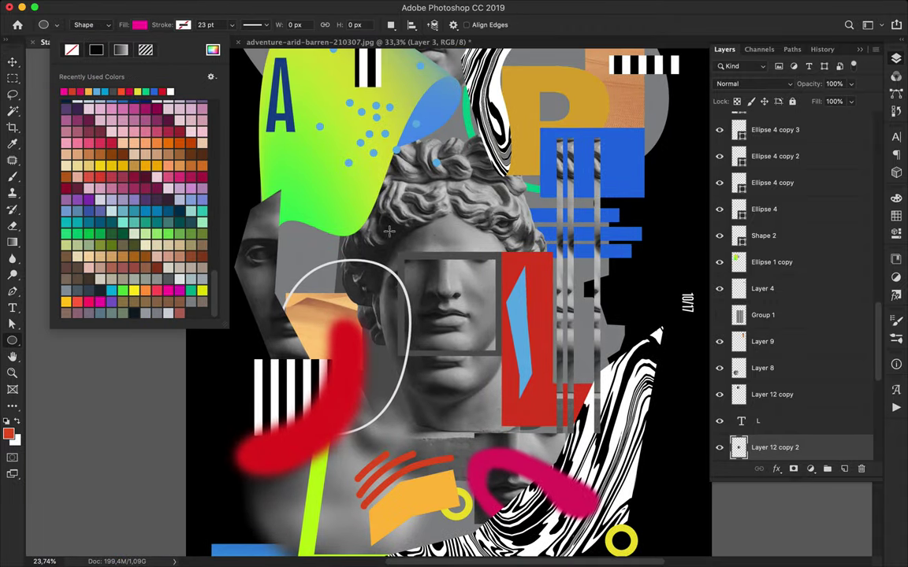
{"action": "left_click", "coordinate": [351, 208]}
{"action": "key", "text": "Escape"}
{"action": "right_click", "coordinate": [12, 341]}
{"action": "left_click", "coordinate": [67, 308]}
- Draw a tall thin magenta bar beside the face and a small one near the chin
{"action": "left_click_drag", "start_coordinate": [382, 167], "coordinate": [381, 327]}
{"action": "scroll", "coordinate": [380, 328], "scroll_direction": "right", "scroll_amount": 3}
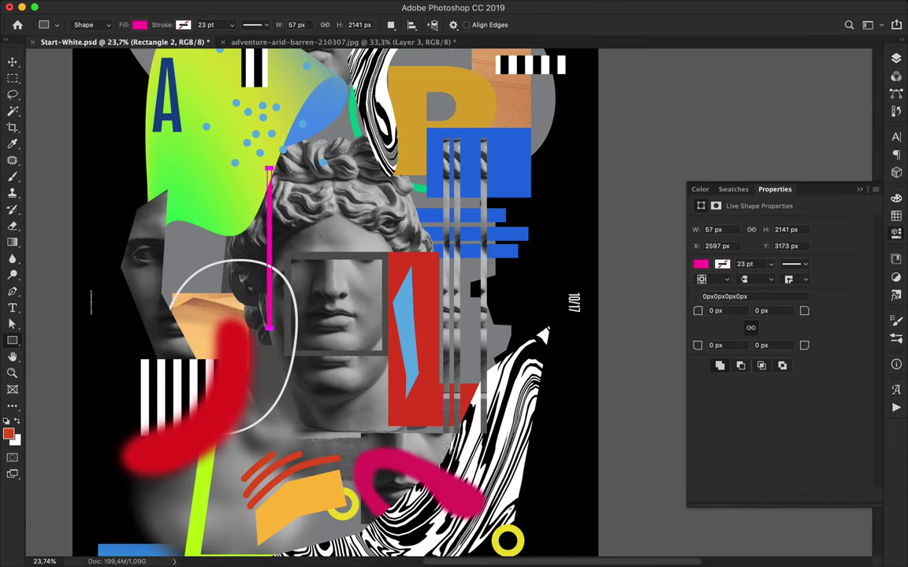
{"action": "scroll", "coordinate": [330, 299], "scroll_direction": "down", "scroll_amount": 3}
{"action": "mouse_move", "coordinate": [324, 303]}
{"action": "left_mouse_down"}
{"action": "mouse_move", "coordinate": [383, 314]}
{"action": "mouse_move", "coordinate": [371, 264]}
{"action": "left_mouse_up"}
{"action": "scroll", "coordinate": [450, 300], "scroll_direction": "down", "scroll_amount": 2}
{"action": "key", "text": "v"}
{"action": "scroll", "coordinate": [495, 265], "scroll_direction": "up", "scroll_amount": 3}
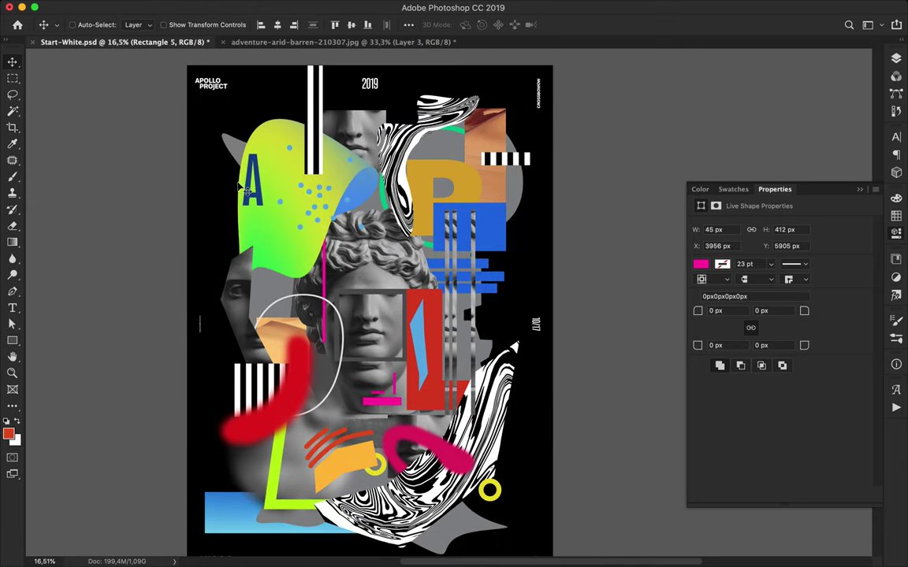
- Draw a small purple-filled circle on the statue's hair
{"action": "left_click", "coordinate": [12, 341]}
{"action": "left_click", "coordinate": [63, 360]}
{"action": "left_click", "coordinate": [139, 25]}
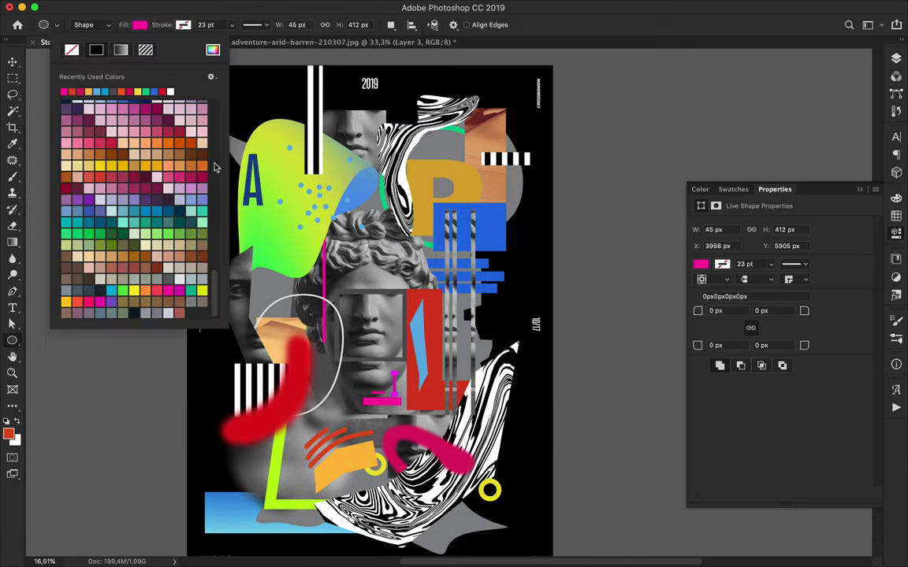
{"action": "scroll", "coordinate": [187, 175], "scroll_direction": "down", "scroll_amount": 5}
{"action": "left_click", "coordinate": [74, 175]}
{"action": "mouse_move", "coordinate": [376, 236]}
{"action": "left_mouse_down"}
{"action": "mouse_move", "coordinate": [404, 267]}
{"action": "mouse_move", "coordinate": [395, 255]}
{"action": "left_mouse_up"}
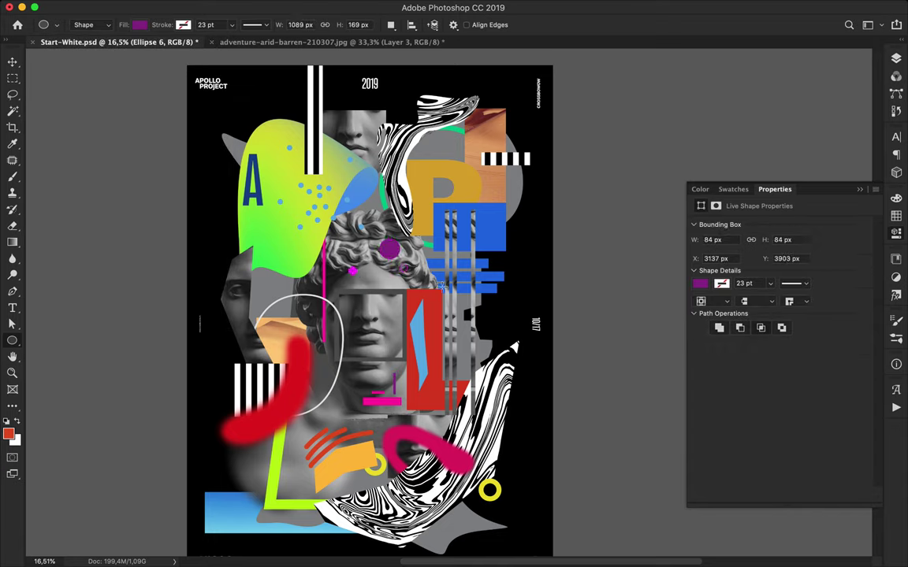
{"action": "key", "text": "v"}
{"action": "key", "text": "F7"}
{"action": "scroll", "coordinate": [795, 346], "scroll_direction": "down", "scroll_amount": 3}
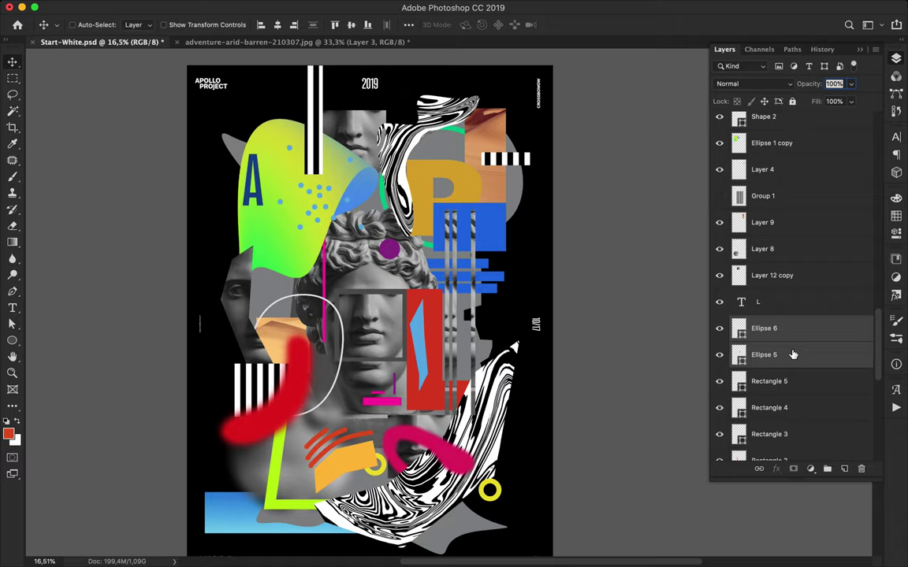
- Move Ellipse 6 and Ellipse 5 higher in the layer stack
{"action": "left_click_drag", "start_coordinate": [793, 354], "coordinate": [786, 140]}
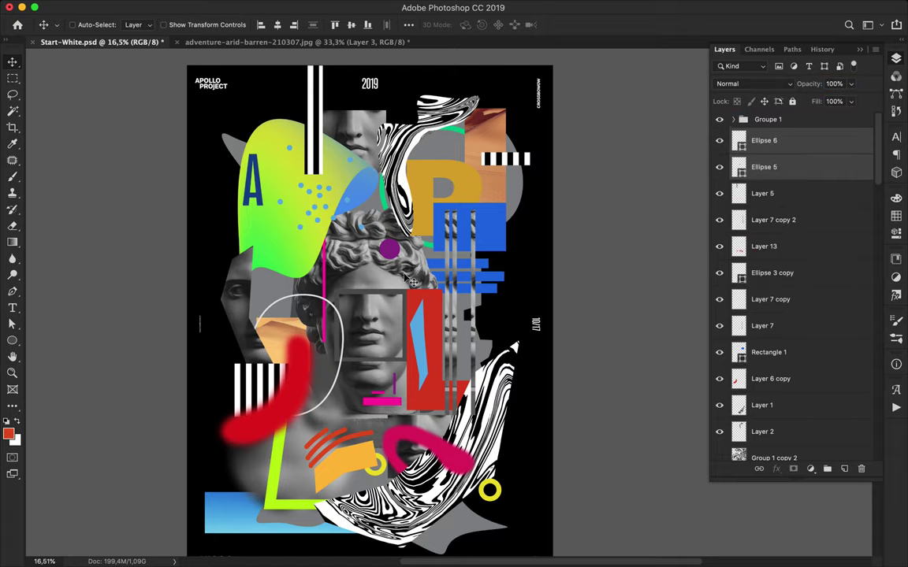
{"action": "key", "text": "u"}
{"action": "scroll", "coordinate": [448, 303], "scroll_direction": "up", "scroll_amount": 4}
{"action": "left_click", "coordinate": [398, 304]}
{"action": "key", "text": "Escape"}
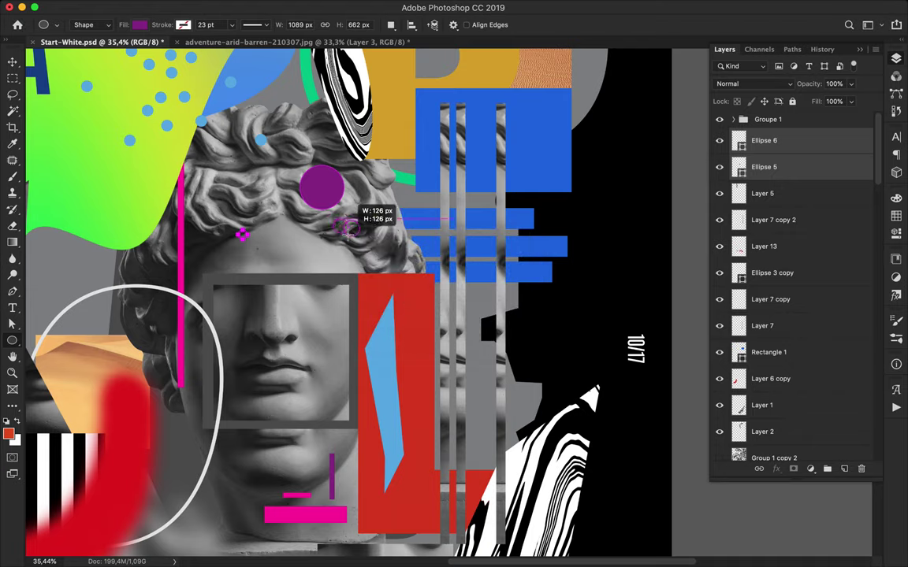
- Draw two small purple dots near the statue's brow and save the poster
{"action": "left_click_drag", "start_coordinate": [347, 228], "coordinate": [363, 230]}
{"action": "left_click_drag", "start_coordinate": [264, 214], "coordinate": [278, 226]}
{"action": "scroll", "coordinate": [579, 267], "scroll_direction": "down", "scroll_amount": 5}
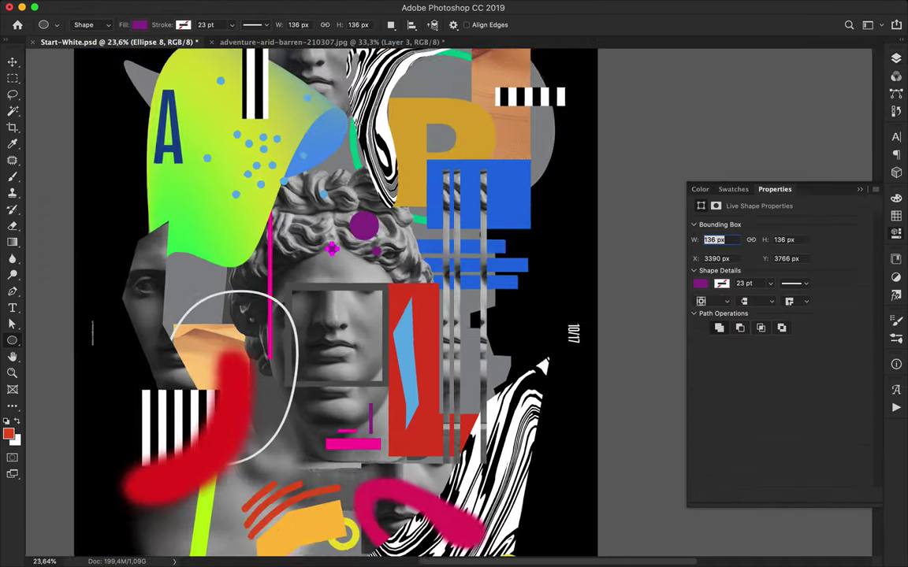
{"action": "key", "text": "v"}
{"action": "scroll", "coordinate": [449, 303], "scroll_direction": "down", "scroll_amount": 1}
{"action": "key", "text": "ctrl+s"}
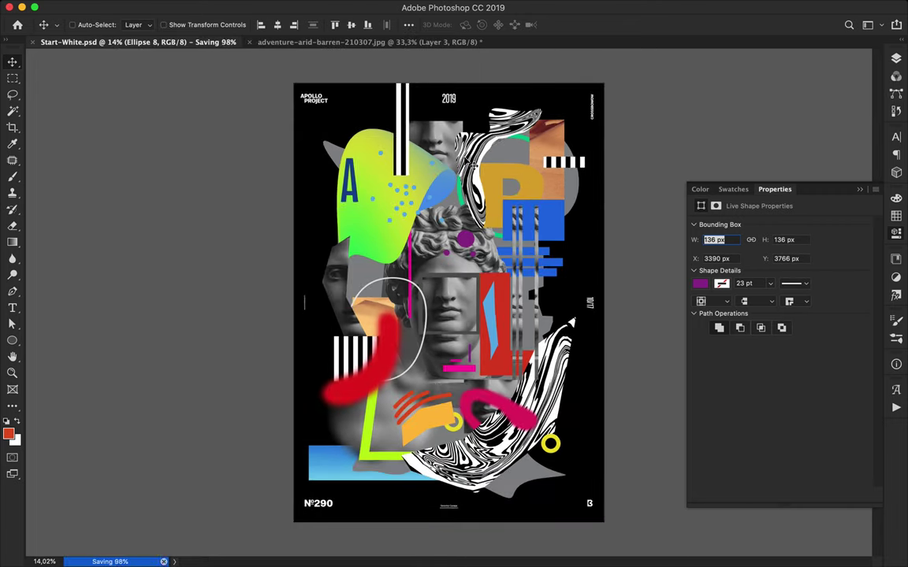
{"action": "scroll", "coordinate": [334, 375], "scroll_direction": "up", "scroll_amount": 1}
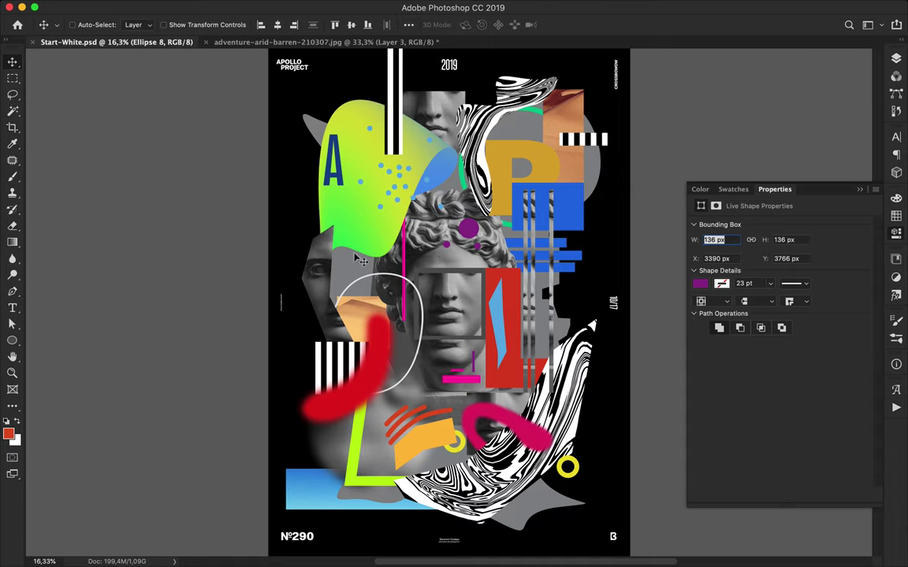
- Draw a wide rectangle bar across the statue's eyes
{"action": "key", "text": "m"}
{"action": "key", "text": "u"}
{"action": "left_click", "coordinate": [140, 25]}
{"action": "left_click", "coordinate": [271, 208]}
{"action": "left_click", "coordinate": [398, 245]}
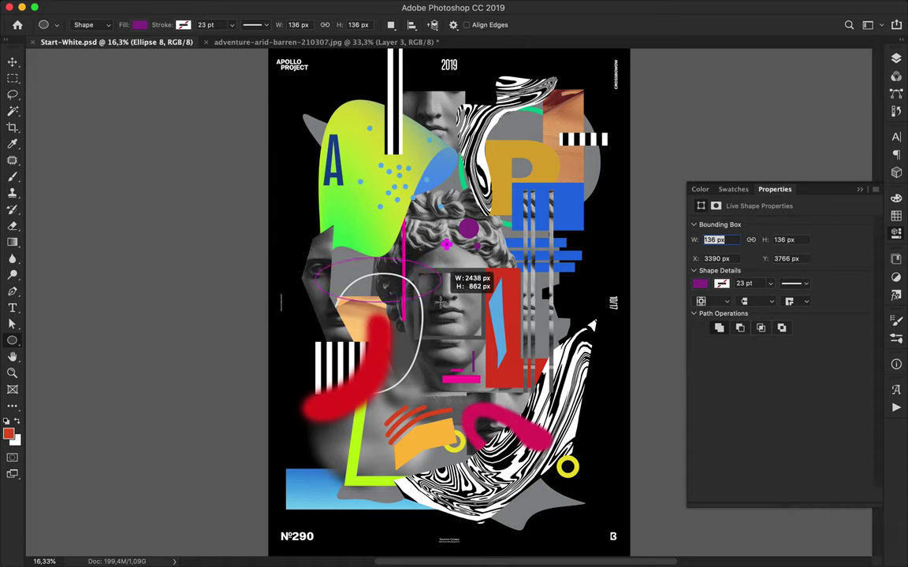
{"action": "key", "text": "Escape"}
{"action": "key", "text": "shift+u"}
{"action": "left_click_drag", "start_coordinate": [312, 258], "coordinate": [451, 300]}
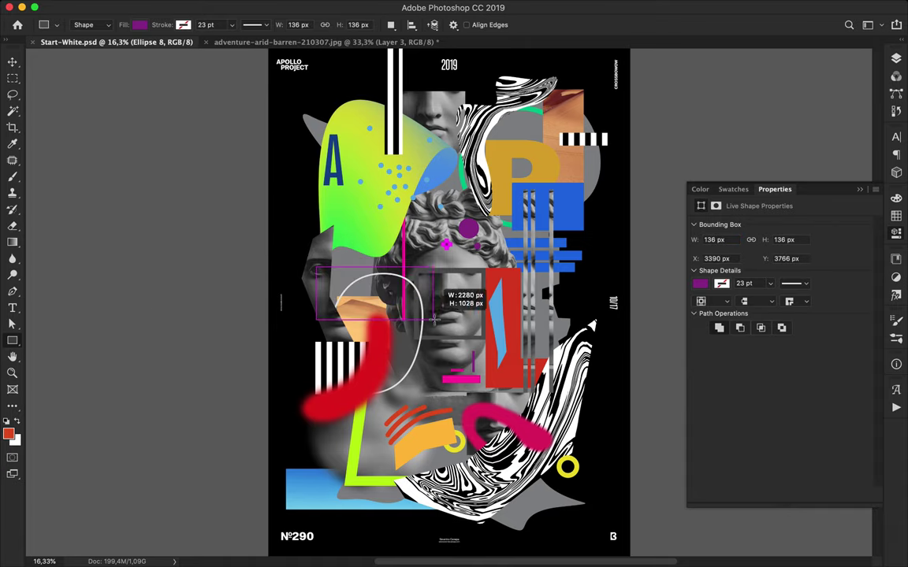
- Give the bar a white #ffffff fill and the Difference blend mode
{"action": "left_click", "coordinate": [139, 24]}
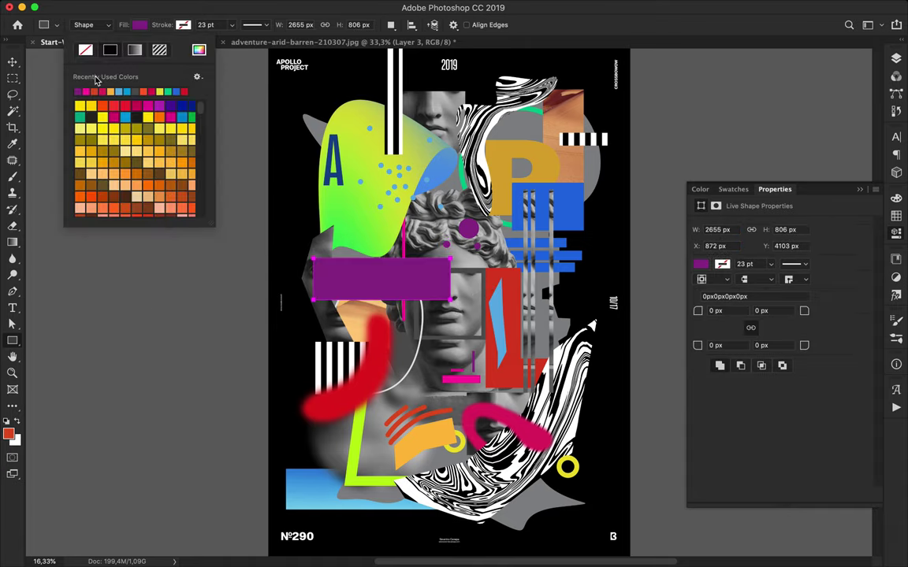
{"action": "left_click", "coordinate": [199, 49]}
{"action": "type", "text": "ffffff"}
{"action": "left_click", "coordinate": [616, 148]}
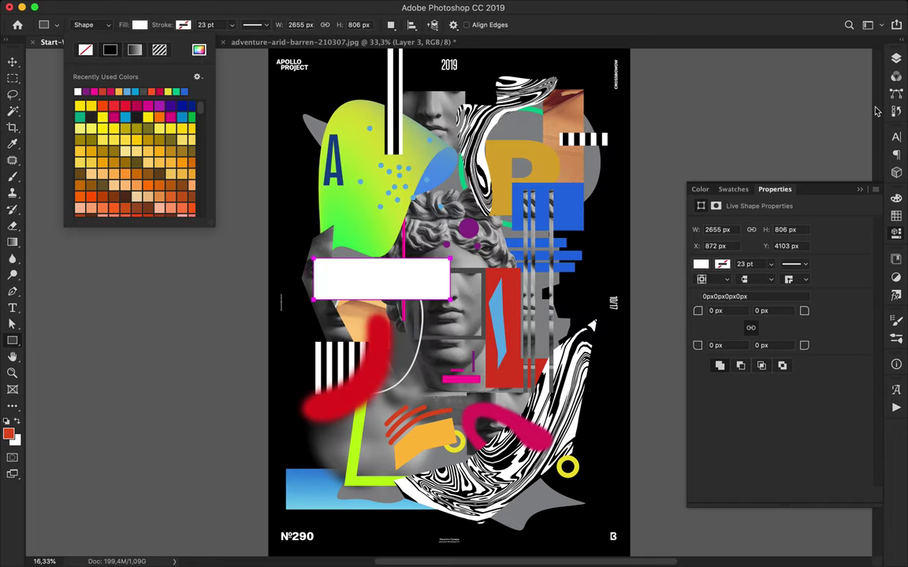
{"action": "key", "text": "F7"}
{"action": "left_click", "coordinate": [752, 83]}
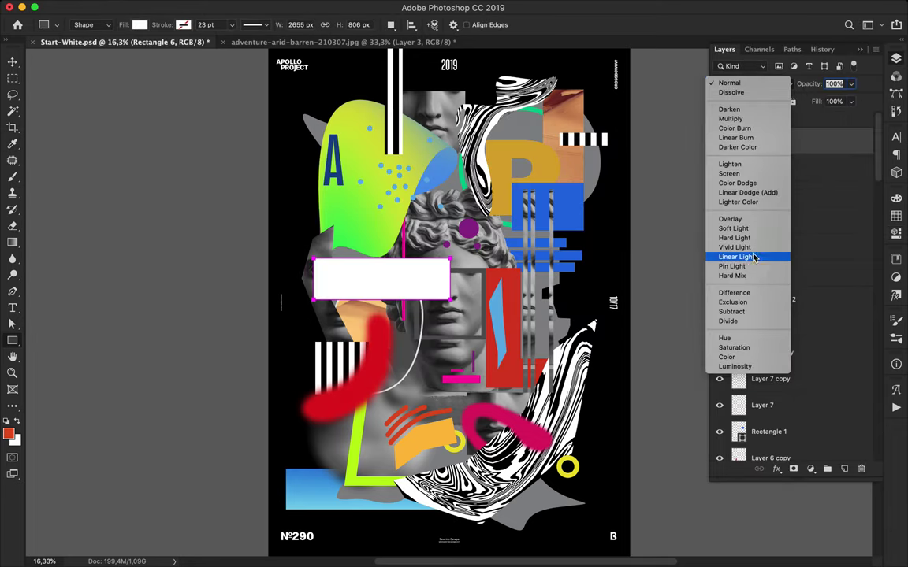
{"action": "left_click", "coordinate": [734, 293]}
- Shrink the white bar to half height and place two copies lower around the face
{"action": "key", "text": "v"}
{"action": "key", "text": "ctrl+t"}
{"action": "left_click_drag", "start_coordinate": [313, 300], "coordinate": [320, 277]}
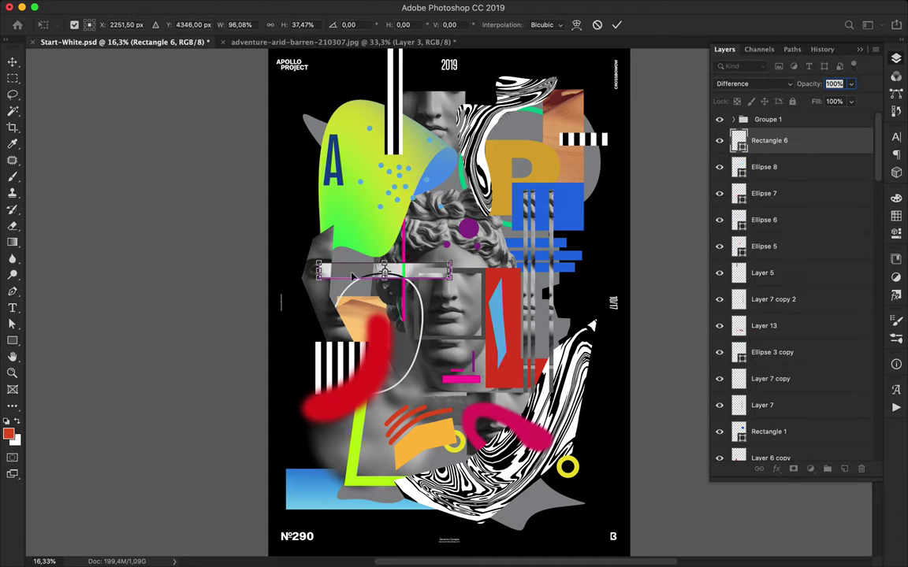
{"action": "key", "text": "Return"}
{"action": "mouse_move", "coordinate": [350, 272]}
{"action": "left_mouse_down", "text": "alt"}
{"action": "mouse_move", "coordinate": [386, 322]}
{"action": "mouse_move", "coordinate": [331, 321]}
{"action": "mouse_move", "coordinate": [345, 325]}
{"action": "left_mouse_up", "text": "alt"}
{"action": "key", "text": "ctrl+t"}
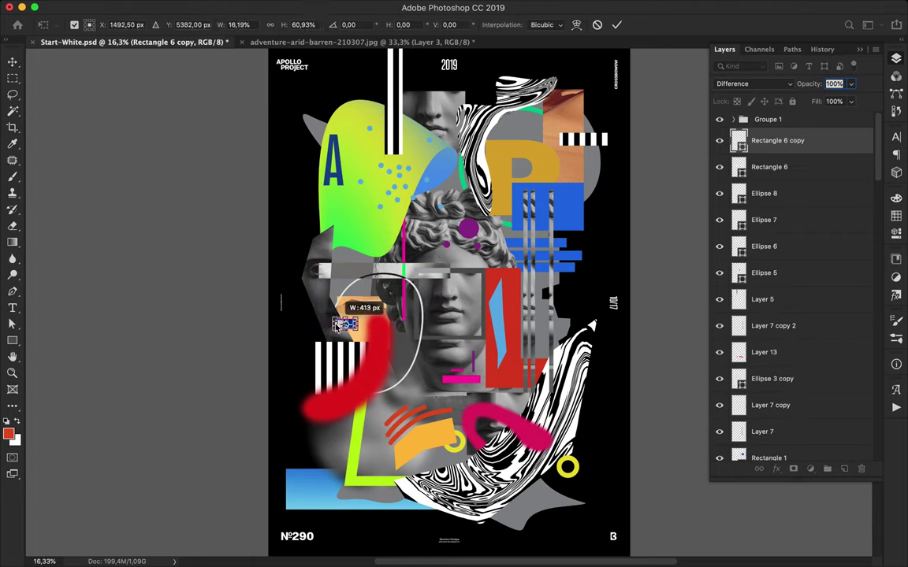
{"action": "key", "text": "Return"}
{"action": "mouse_move", "coordinate": [382, 296]}
{"action": "left_mouse_down", "text": "alt"}
{"action": "mouse_move", "coordinate": [394, 250]}
{"action": "mouse_move", "coordinate": [379, 364]}
{"action": "left_mouse_up", "text": "alt"}
{"action": "key", "text": "ctrl+t"}
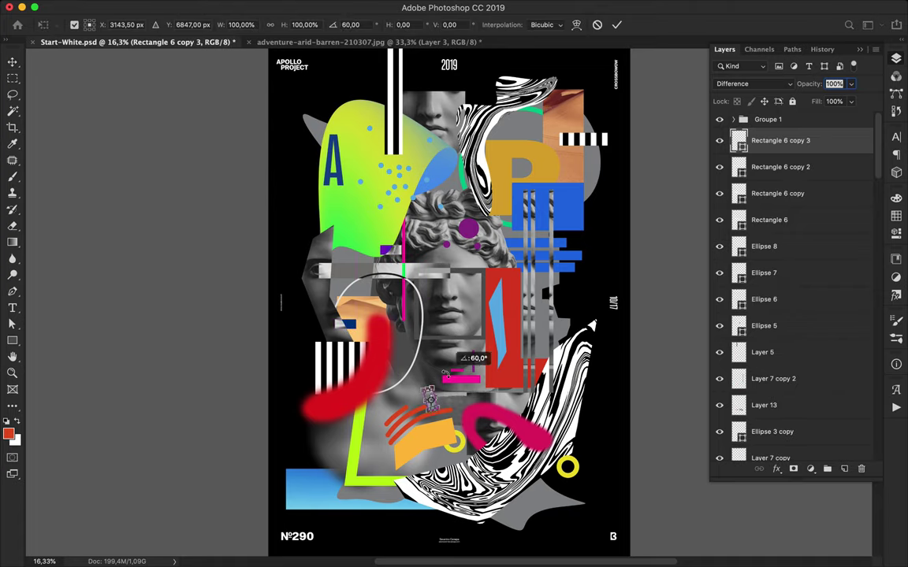
{"action": "key", "text": "Return"}
- Reshape further bar copies into a tall narrow bar and a wider bar
{"action": "key", "text": "ctrl+t"}
{"action": "scroll", "coordinate": [450, 303], "scroll_direction": "up", "scroll_amount": 2}
{"action": "left_click_drag", "start_coordinate": [416, 465], "coordinate": [415, 494]}
{"action": "mouse_move", "coordinate": [423, 455]}
{"action": "left_mouse_down"}
{"action": "mouse_move", "coordinate": [402, 449]}
{"action": "mouse_move", "coordinate": [331, 461]}
{"action": "mouse_move", "coordinate": [359, 463]}
{"action": "mouse_move", "coordinate": [562, 115]}
{"action": "left_mouse_up"}
{"action": "key", "text": "Return"}
{"action": "key", "text": "ctrl+t"}
{"action": "key", "text": "Return"}
{"action": "scroll", "coordinate": [430, 482], "scroll_direction": "down", "scroll_amount": 1}
{"action": "scroll", "coordinate": [561, 116], "scroll_direction": "down", "scroll_amount": 1}
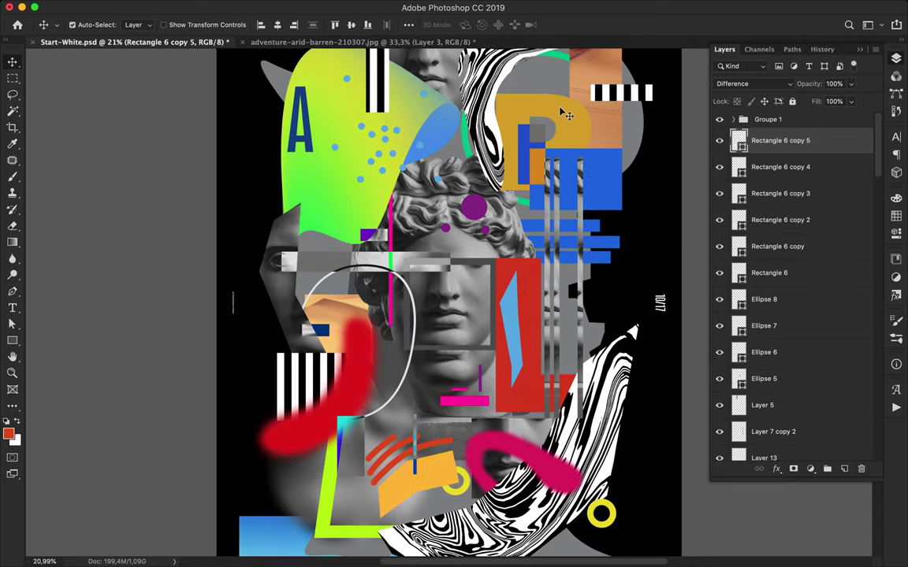
{"action": "scroll", "coordinate": [564, 115], "scroll_direction": "down", "scroll_amount": 1}
{"action": "scroll", "coordinate": [726, 277], "scroll_direction": "down", "scroll_amount": 5}
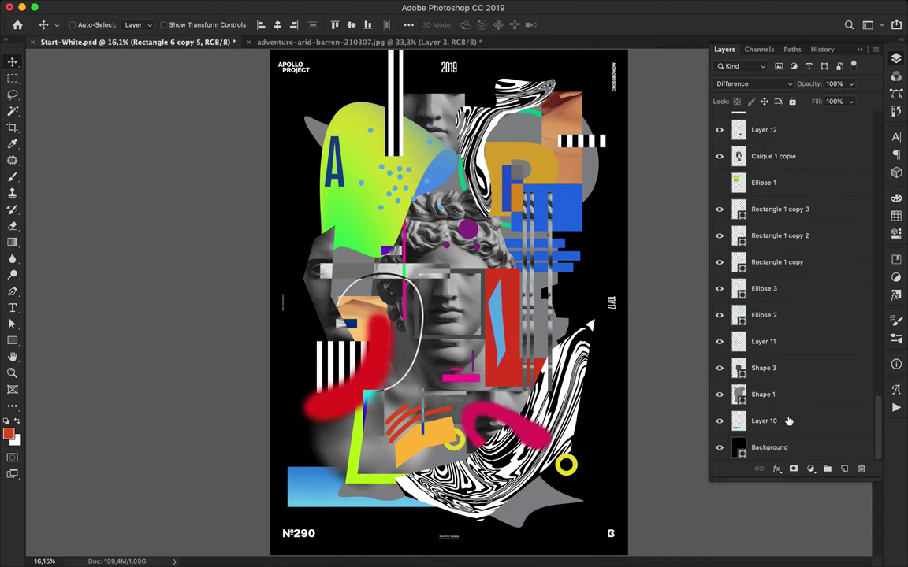
- Select Shape 1 and draw a closed four-point pen outline over the face
{"action": "left_click", "coordinate": [776, 395]}
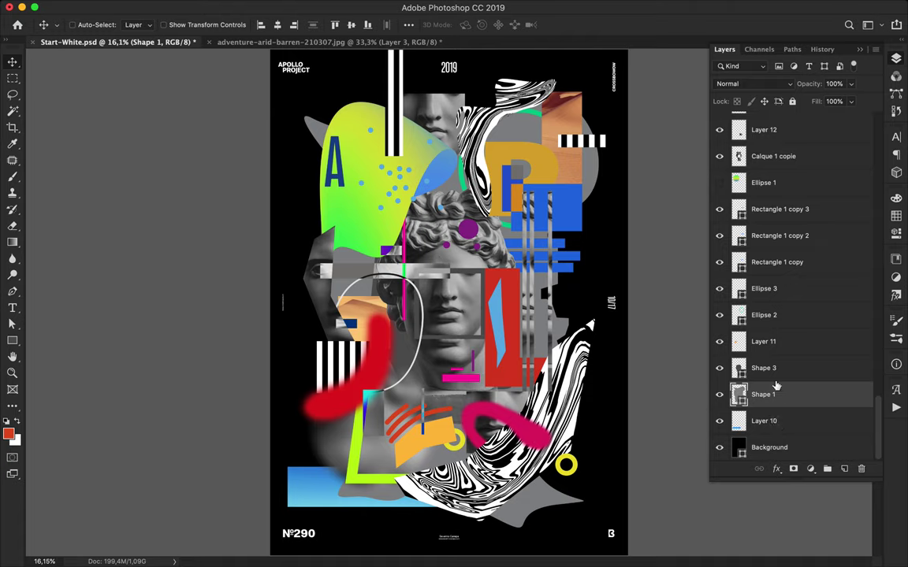
{"action": "key", "text": "p"}
{"action": "left_click", "coordinate": [379, 272]}
{"action": "left_click", "coordinate": [455, 303]}
{"action": "left_click", "coordinate": [415, 370]}
{"action": "left_click", "coordinate": [365, 320]}
- Give Shape 6 a red-to-yellow gradient fill, stack it above Shape 3, and nudge it over the face
{"action": "key", "text": "a"}
{"action": "left_click", "coordinate": [188, 25]}
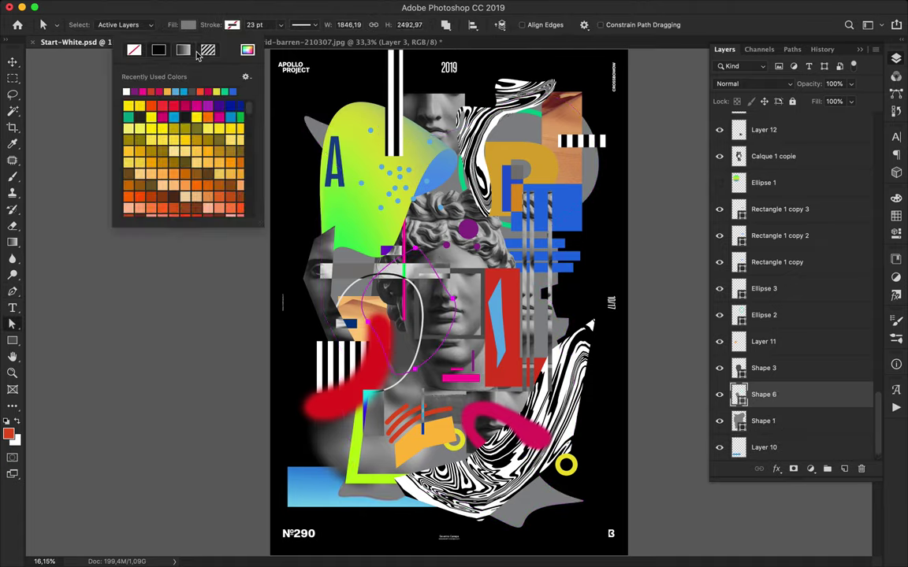
{"action": "left_click", "coordinate": [183, 50]}
{"action": "left_click", "coordinate": [155, 121]}
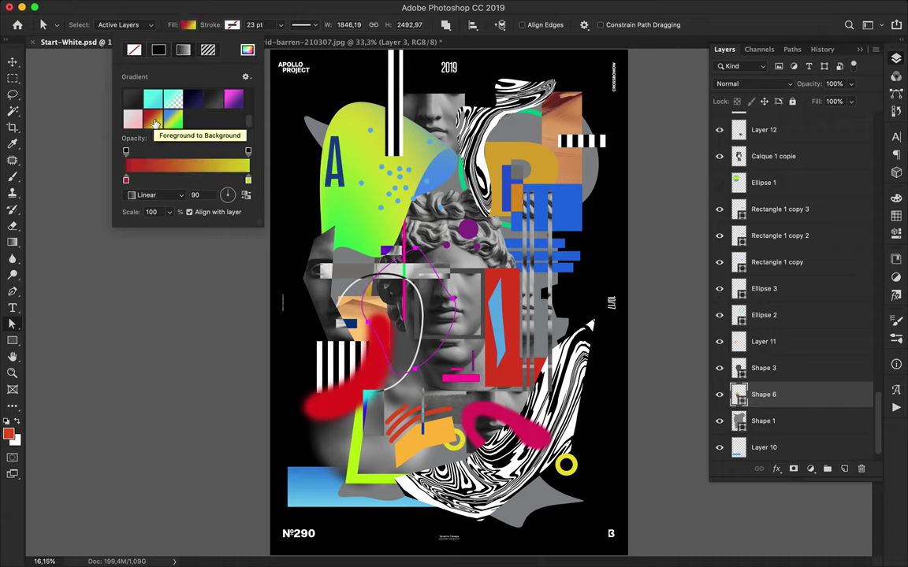
{"action": "left_click_drag", "start_coordinate": [776, 395], "coordinate": [773, 358]}
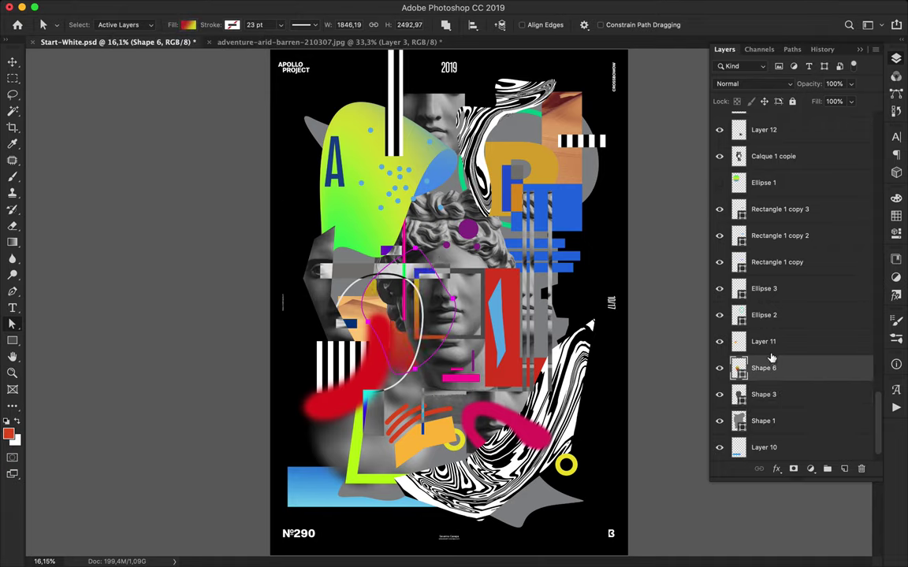
{"action": "key", "text": "v"}
{"action": "left_click_drag", "start_coordinate": [409, 359], "coordinate": [438, 364]}
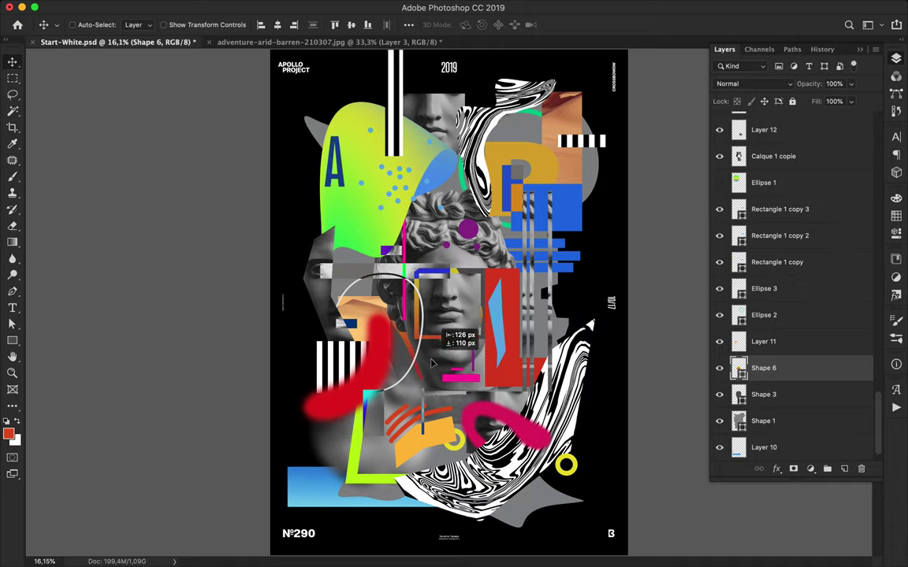